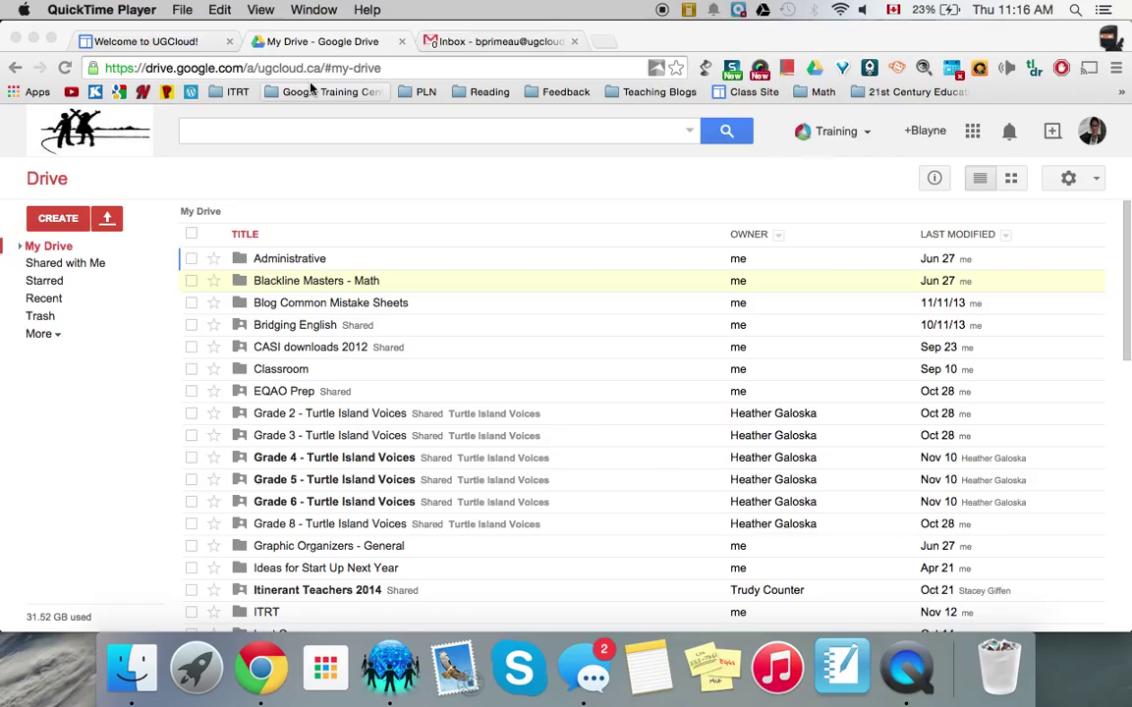
Create a new blank Google Form from Google Drive's CREATE menu
{"action": "left_click", "coordinate": [55, 222]}
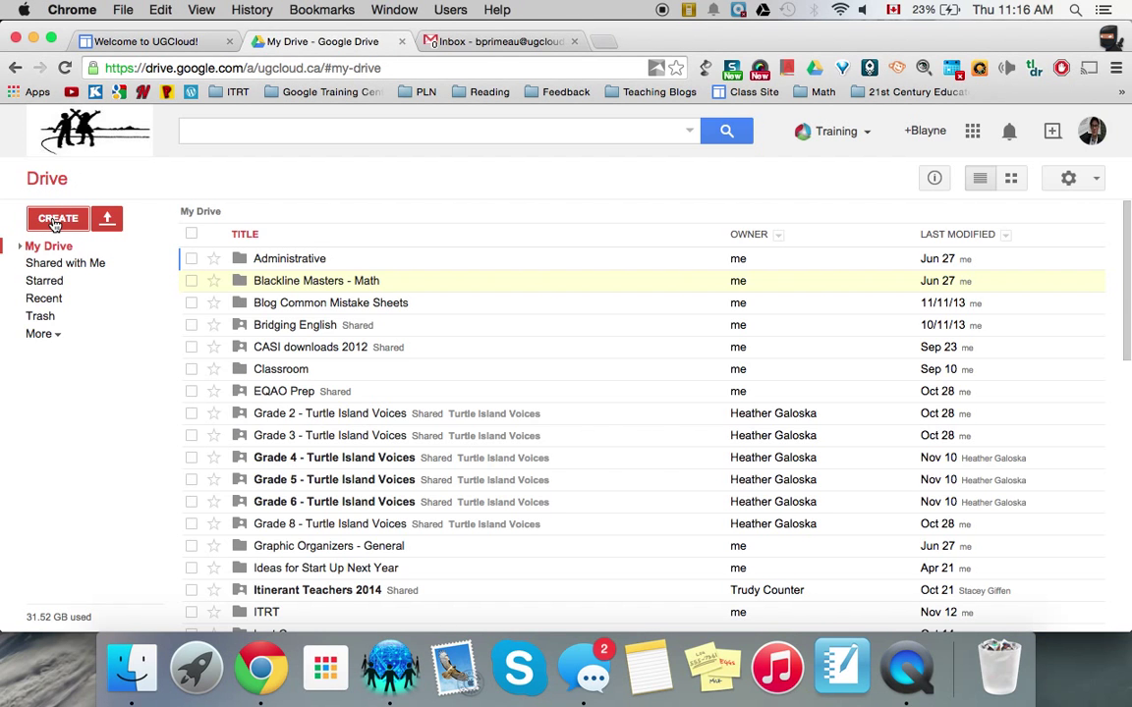
{"action": "left_click", "coordinate": [56, 220]}
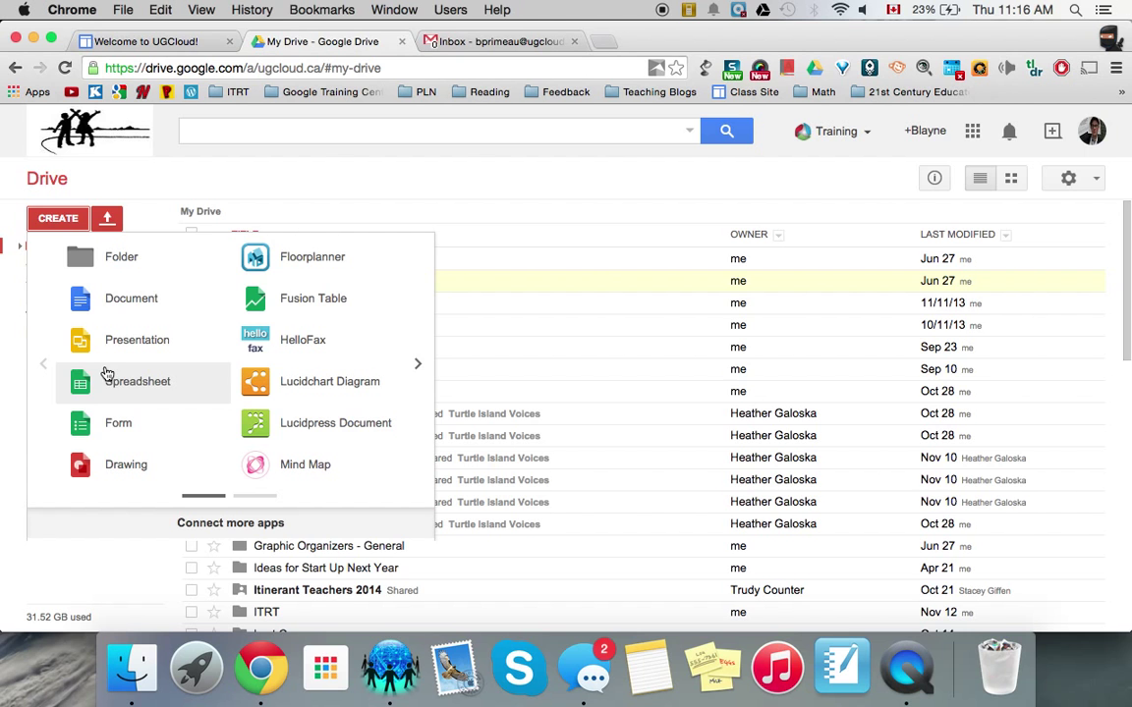
{"action": "left_click", "coordinate": [111, 424]}
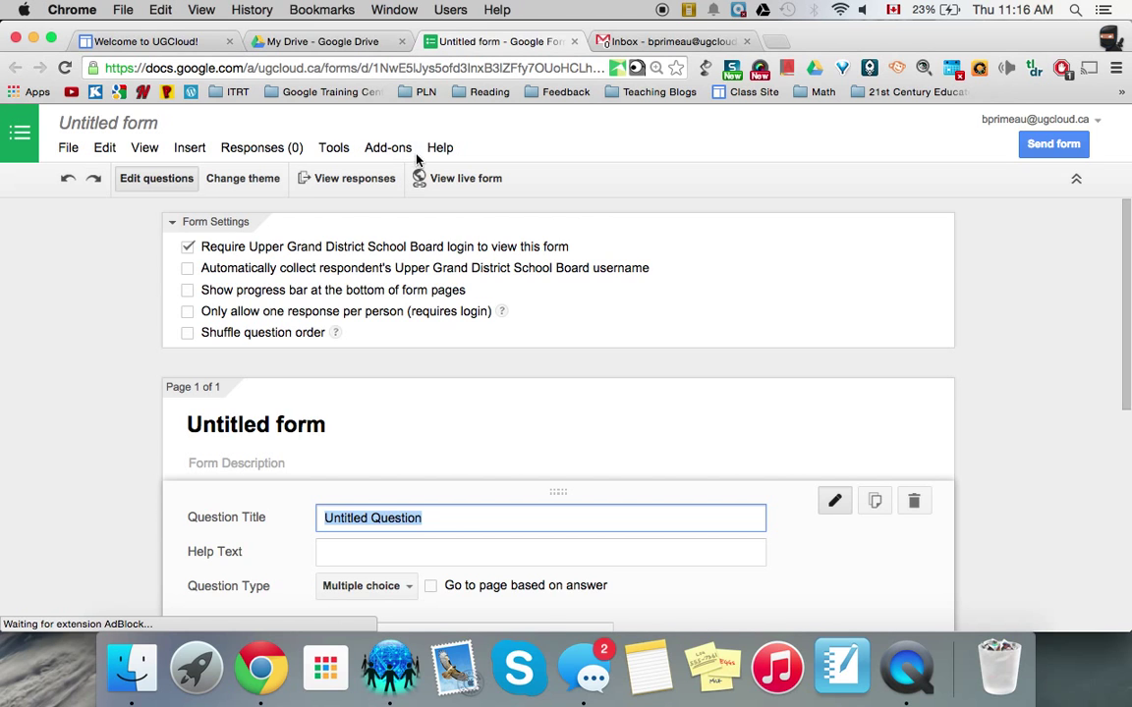
Replace the untitled form's name with 'Anecdotal Tutorial'
{"action": "left_click", "coordinate": [121, 132]}
{"action": "key", "text": "BackSpace"}
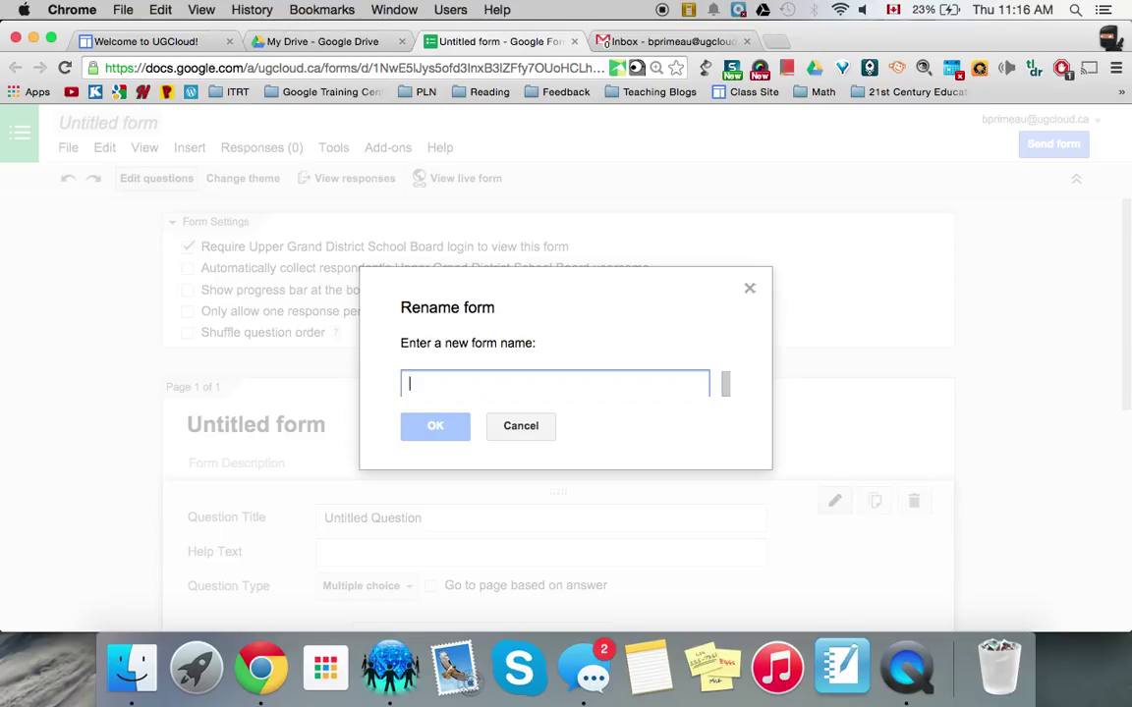
{"action": "type", "text": "Anecdotal"}
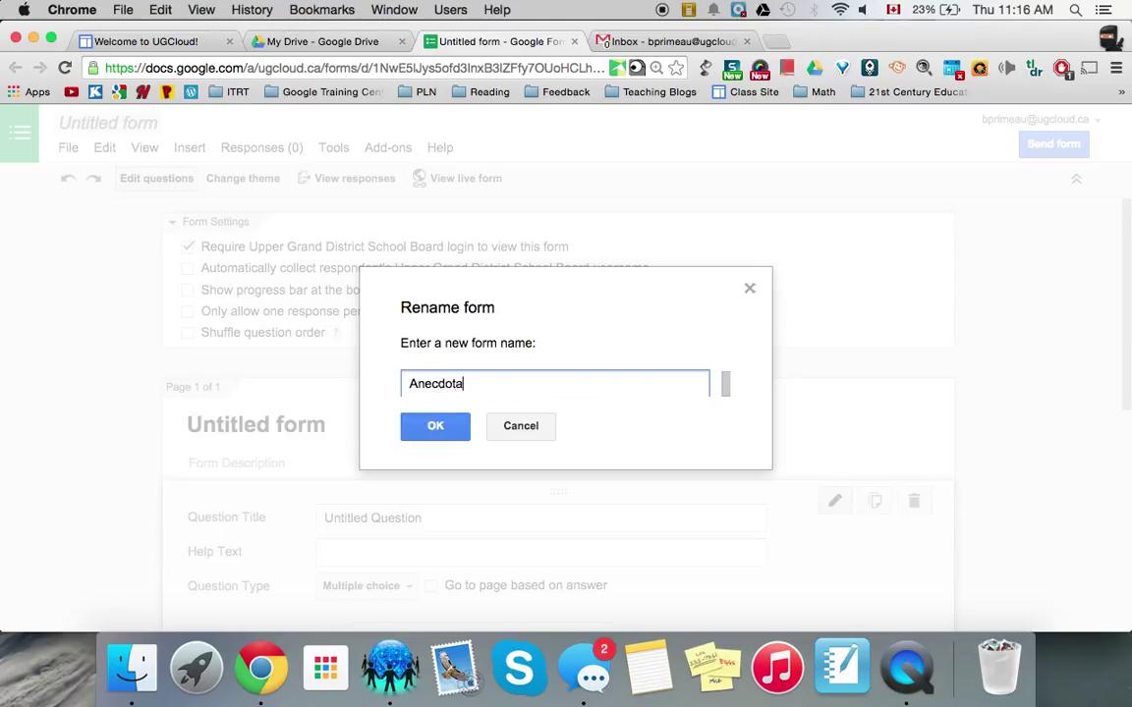
{"action": "type", "text": " Tutorial"}
{"action": "left_click", "coordinate": [432, 425]}
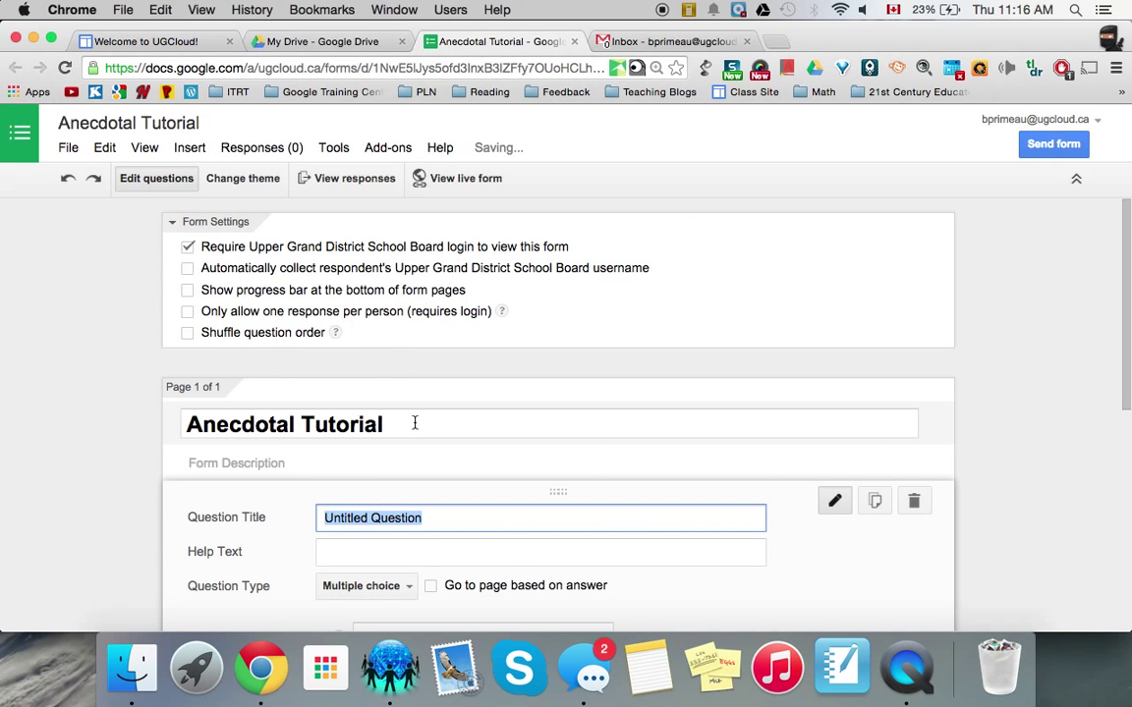
{"action": "left_click", "coordinate": [403, 149]}
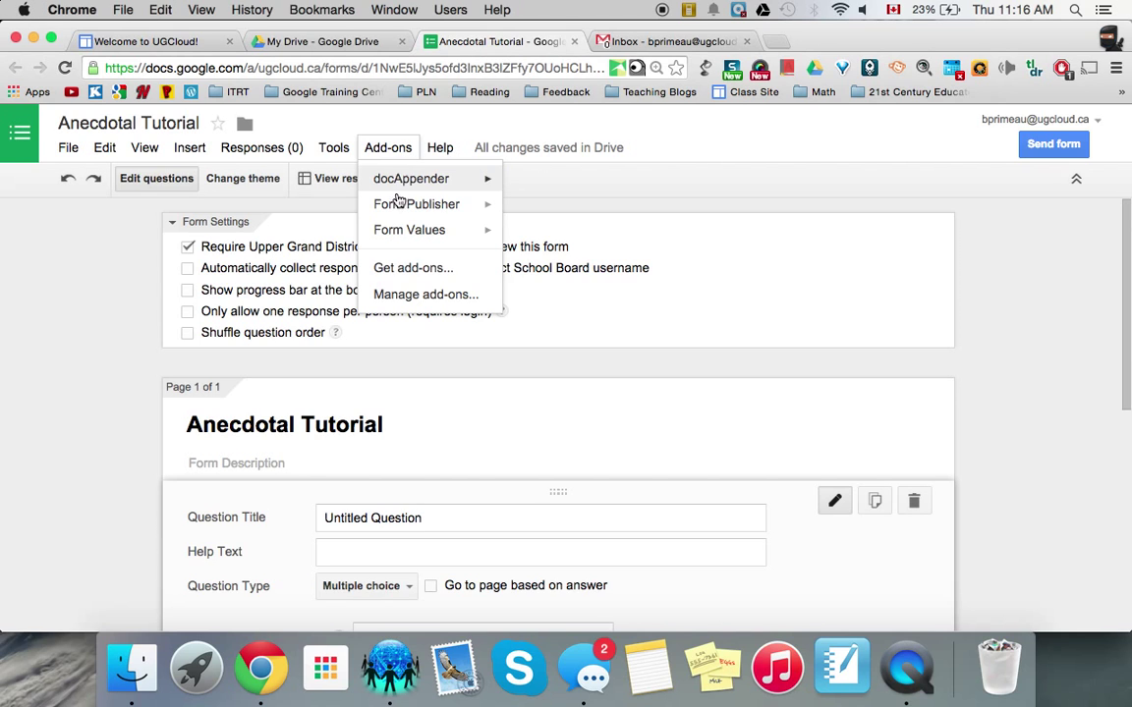
{"action": "left_click", "coordinate": [398, 269]}
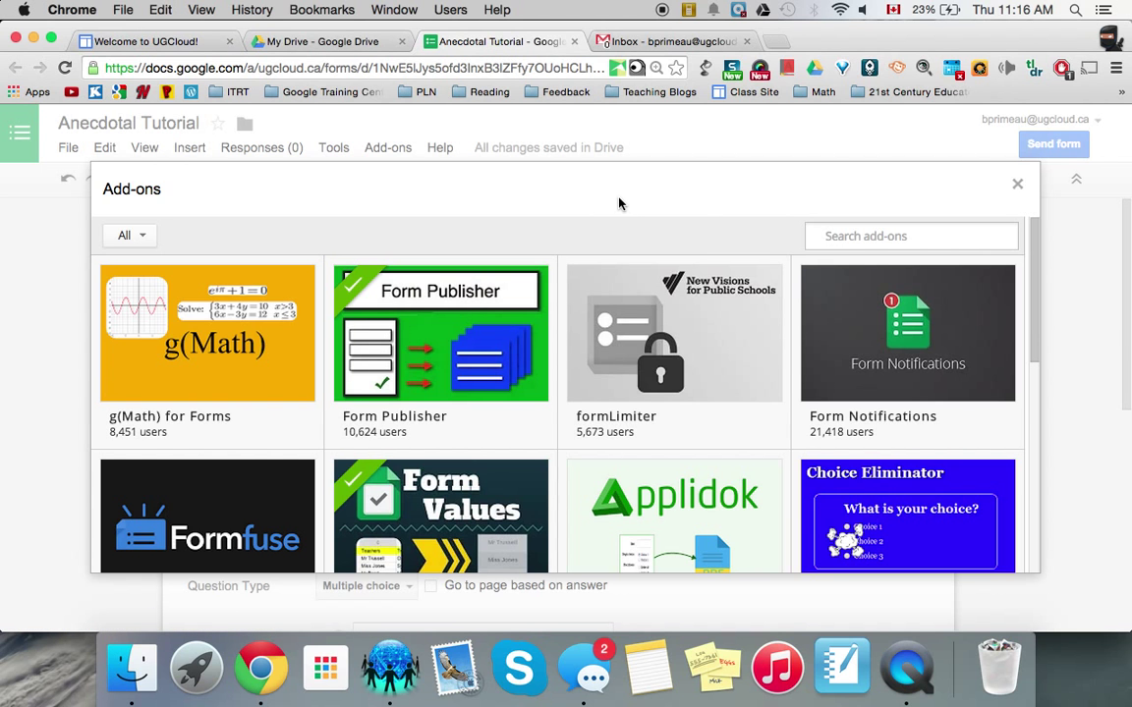
{"action": "scroll", "coordinate": [772, 300], "scroll_direction": "down", "scroll_amount": 5}
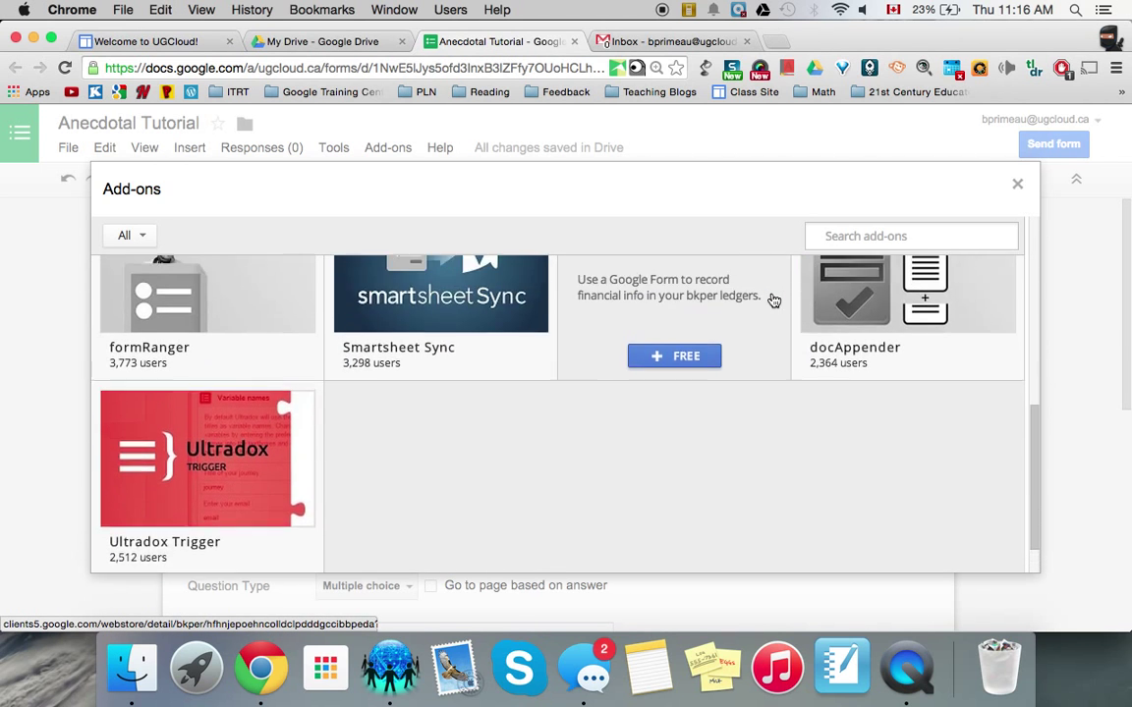
{"action": "scroll", "coordinate": [773, 300], "scroll_direction": "up", "scroll_amount": 3}
{"action": "scroll", "coordinate": [772, 300], "scroll_direction": "up", "scroll_amount": 2}
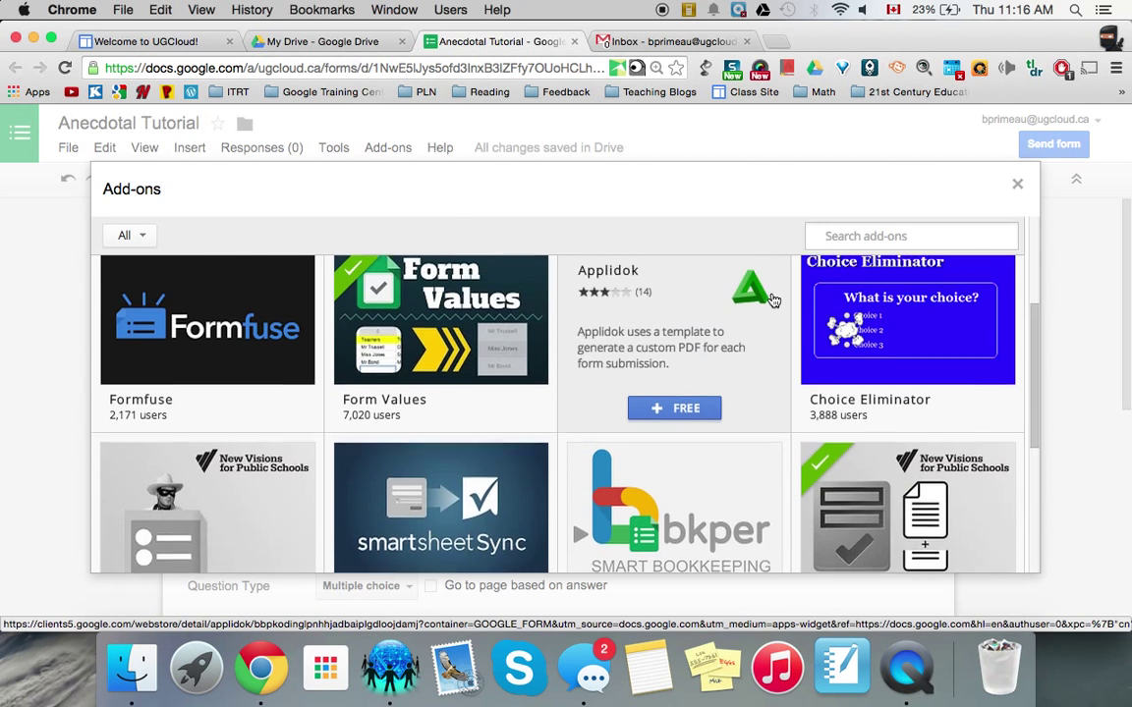
{"action": "scroll", "coordinate": [773, 300], "scroll_direction": "up", "scroll_amount": 3}
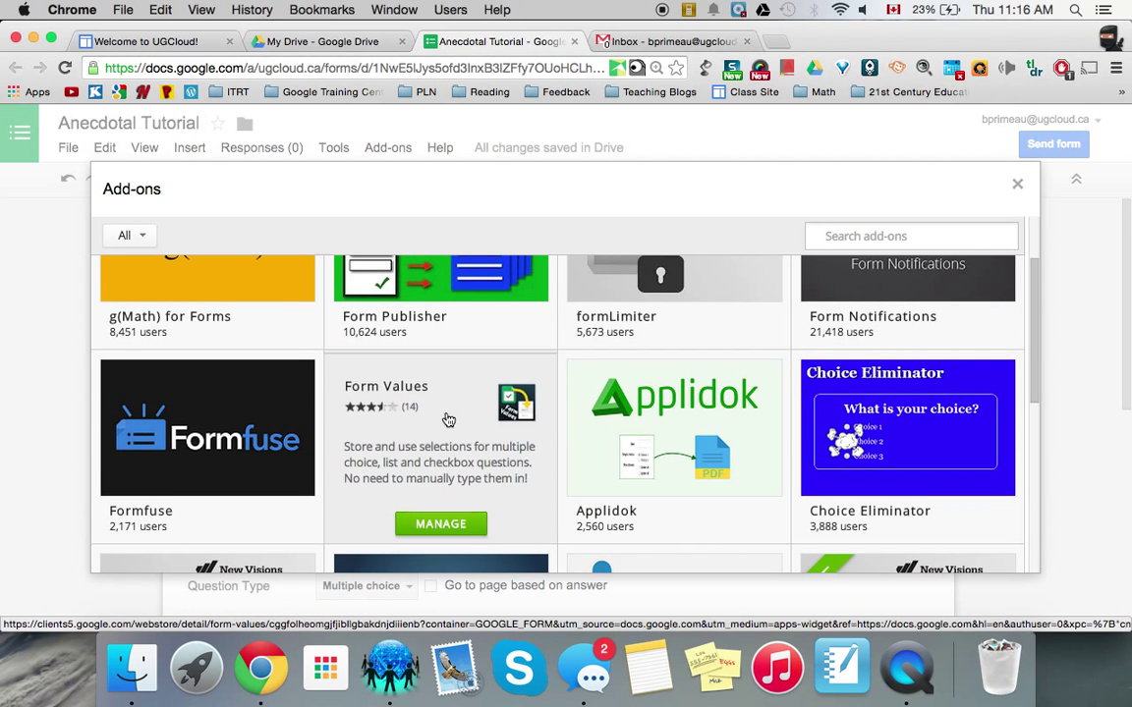
{"action": "scroll", "coordinate": [448, 420], "scroll_direction": "down", "scroll_amount": 5}
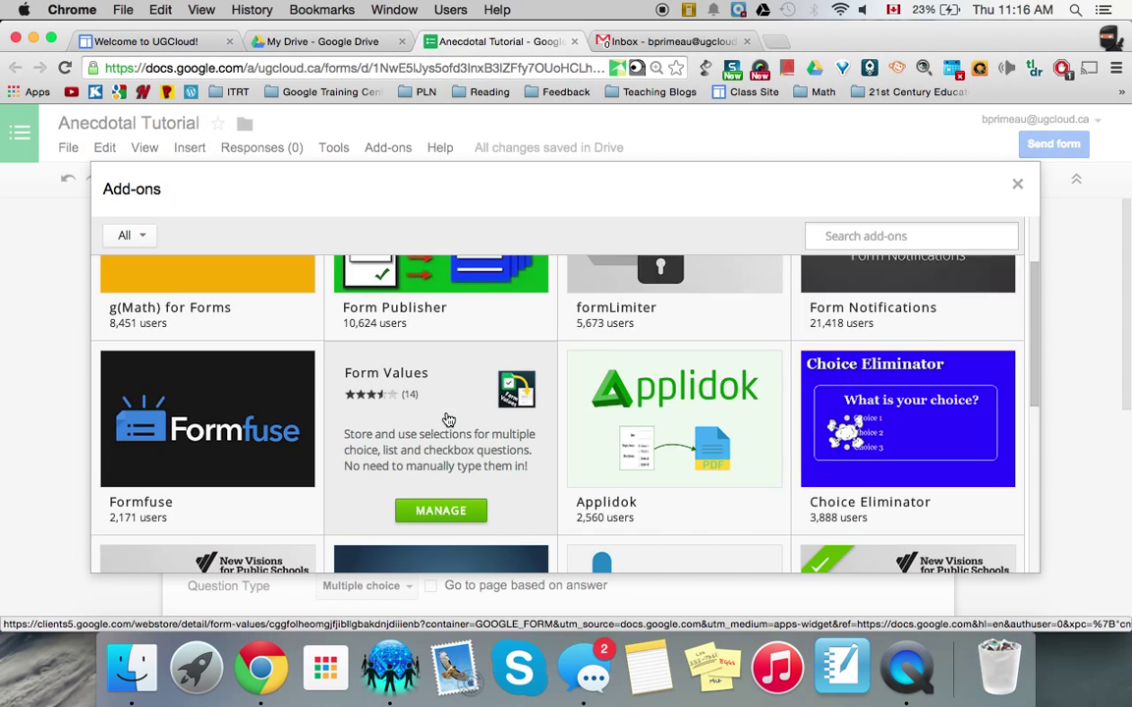
{"action": "scroll", "coordinate": [448, 420], "scroll_direction": "down", "scroll_amount": 2}
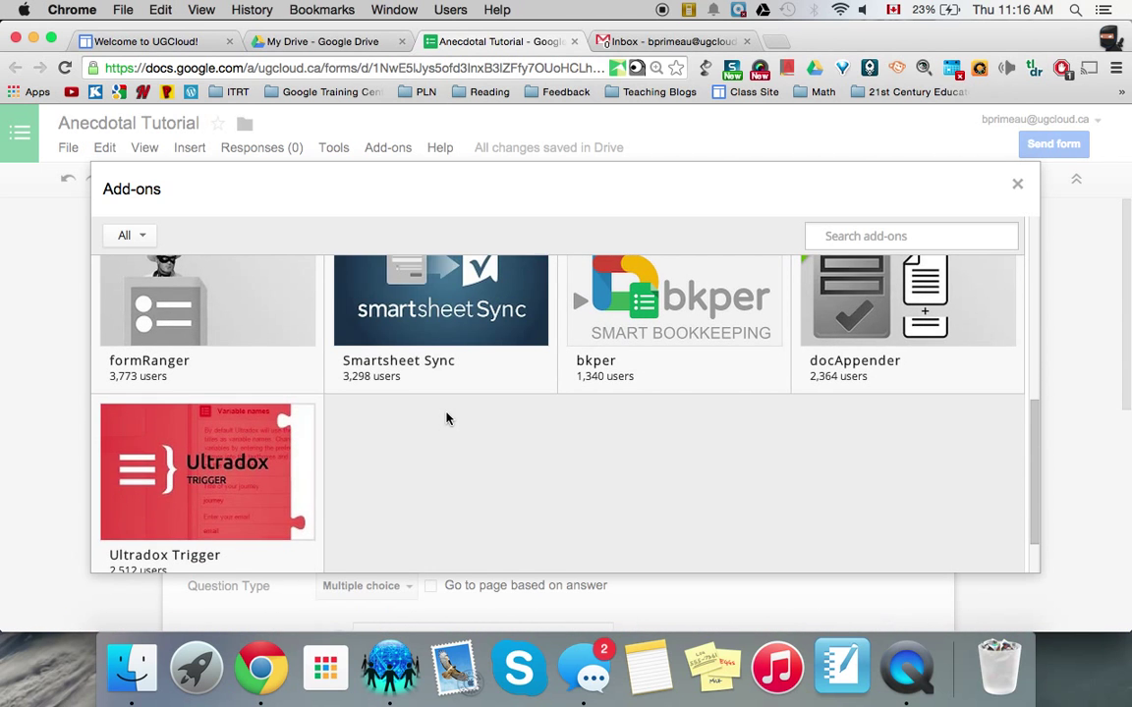
{"action": "scroll", "coordinate": [447, 418], "scroll_direction": "up", "scroll_amount": 2}
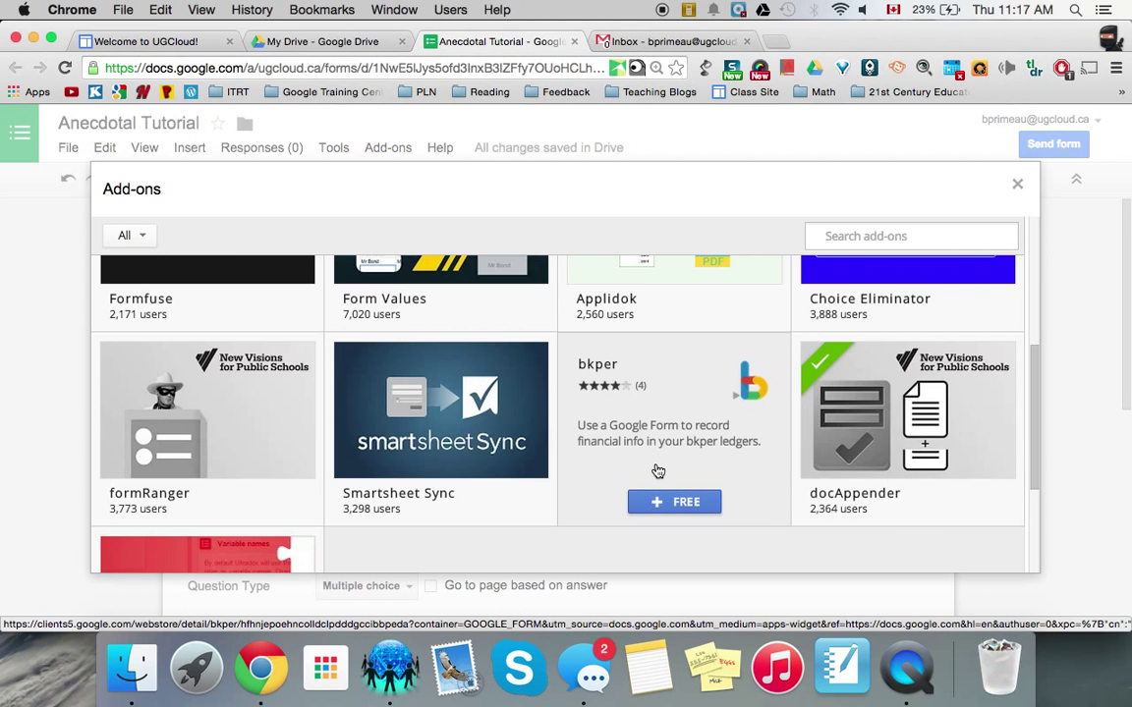
{"action": "left_click", "coordinate": [1019, 187]}
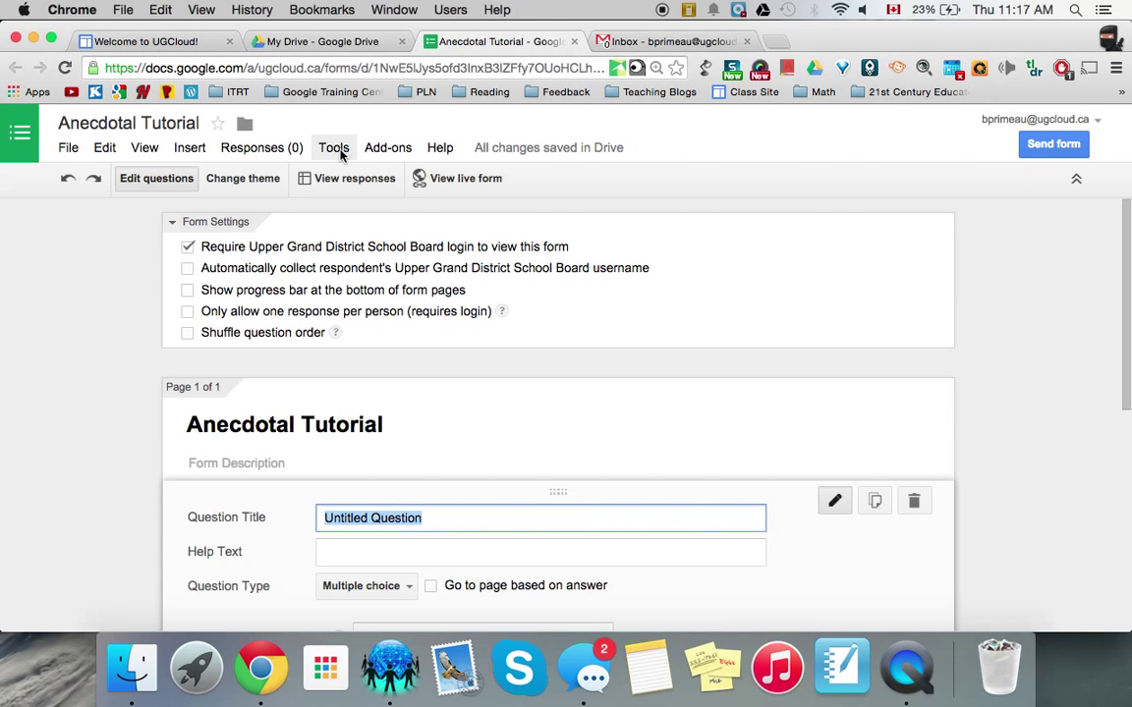
Launch Form Values > Use/Create Choices and open its value-list spreadsheet
{"action": "left_click", "coordinate": [383, 156]}
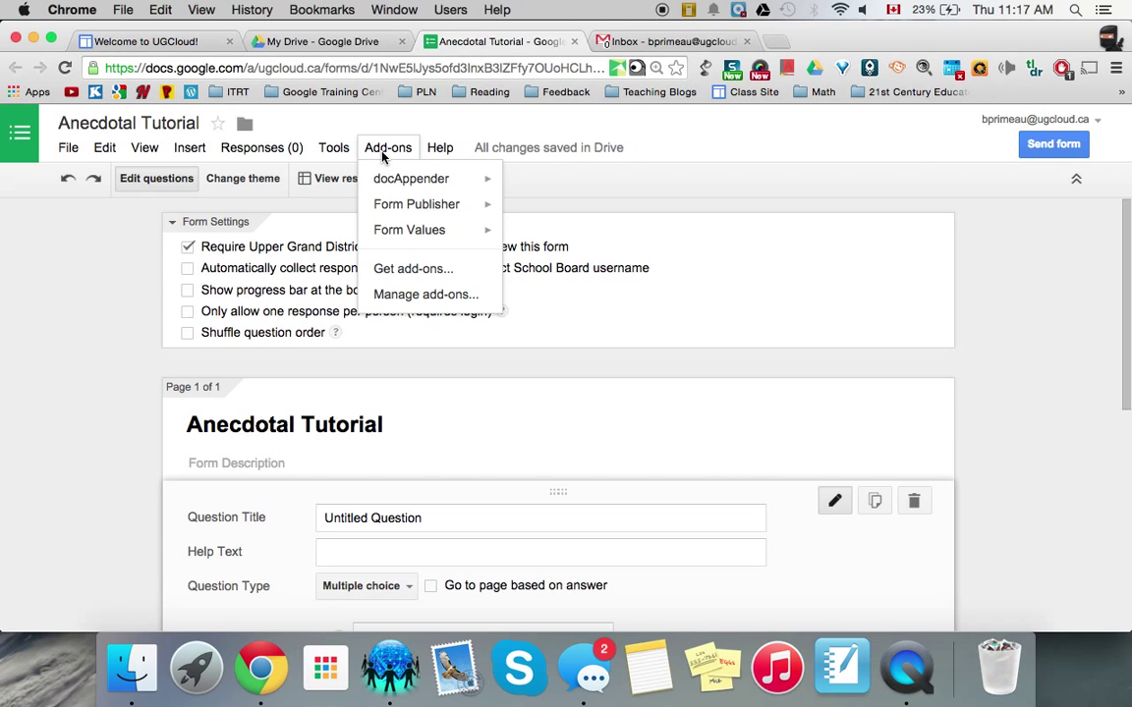
{"action": "left_click", "coordinate": [386, 126]}
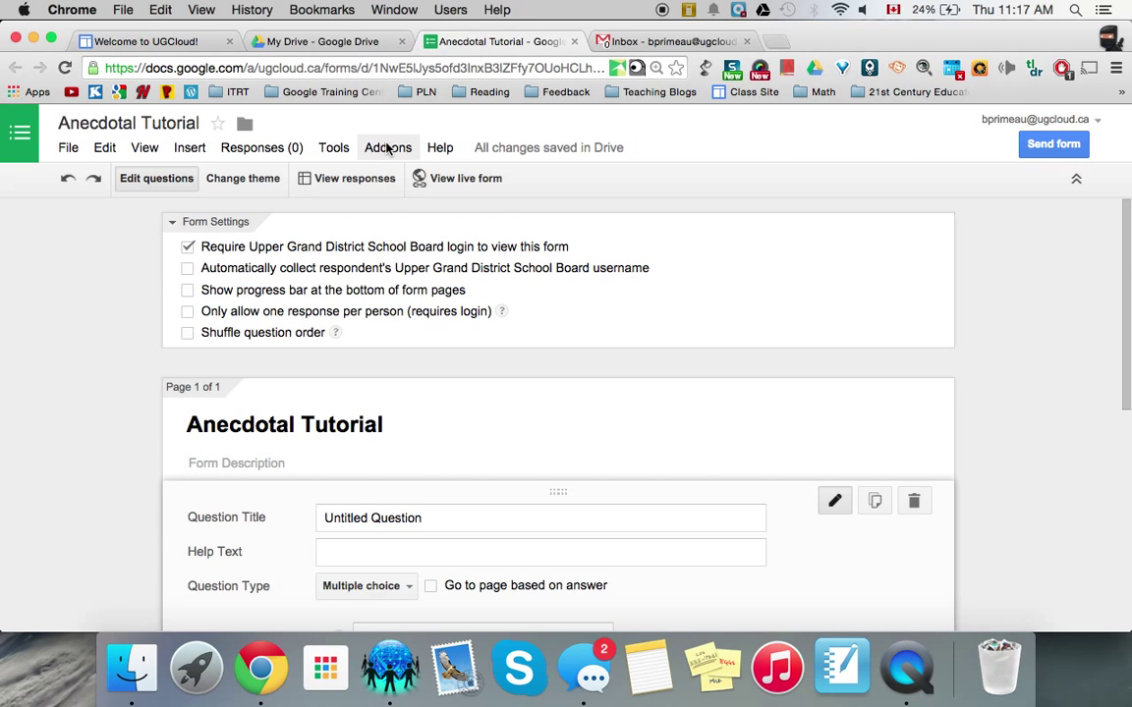
{"action": "left_click", "coordinate": [387, 147]}
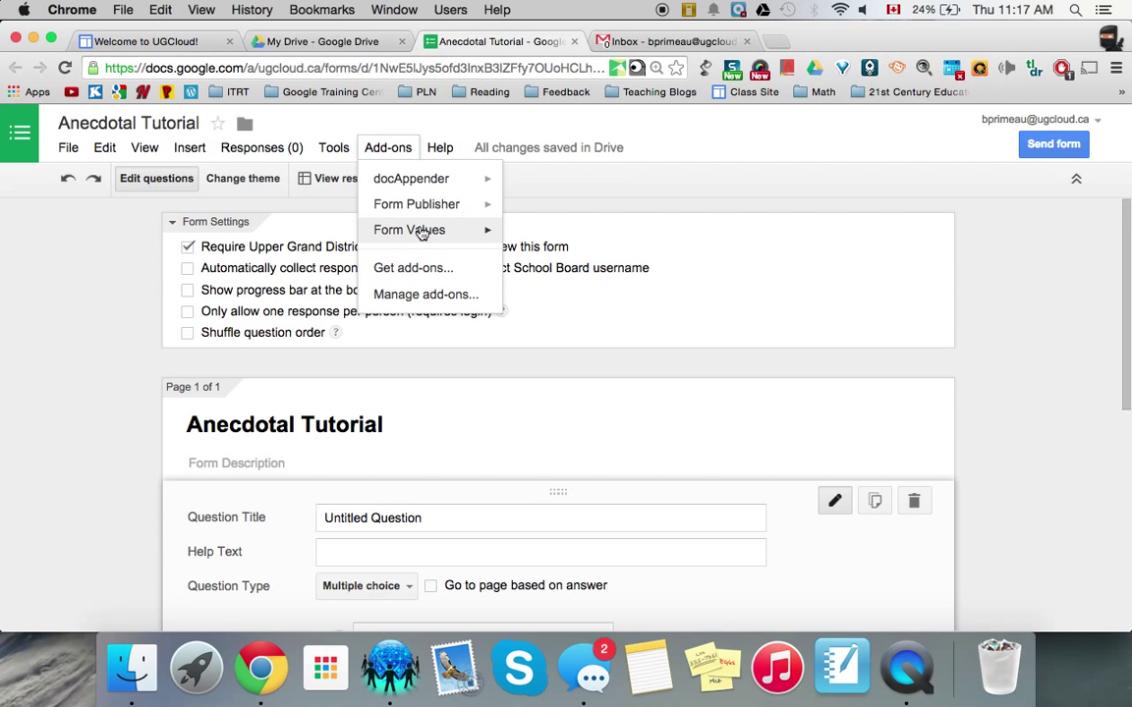
{"action": "mouse_move", "coordinate": [421, 233]}
{"action": "left_click", "coordinate": [549, 238]}
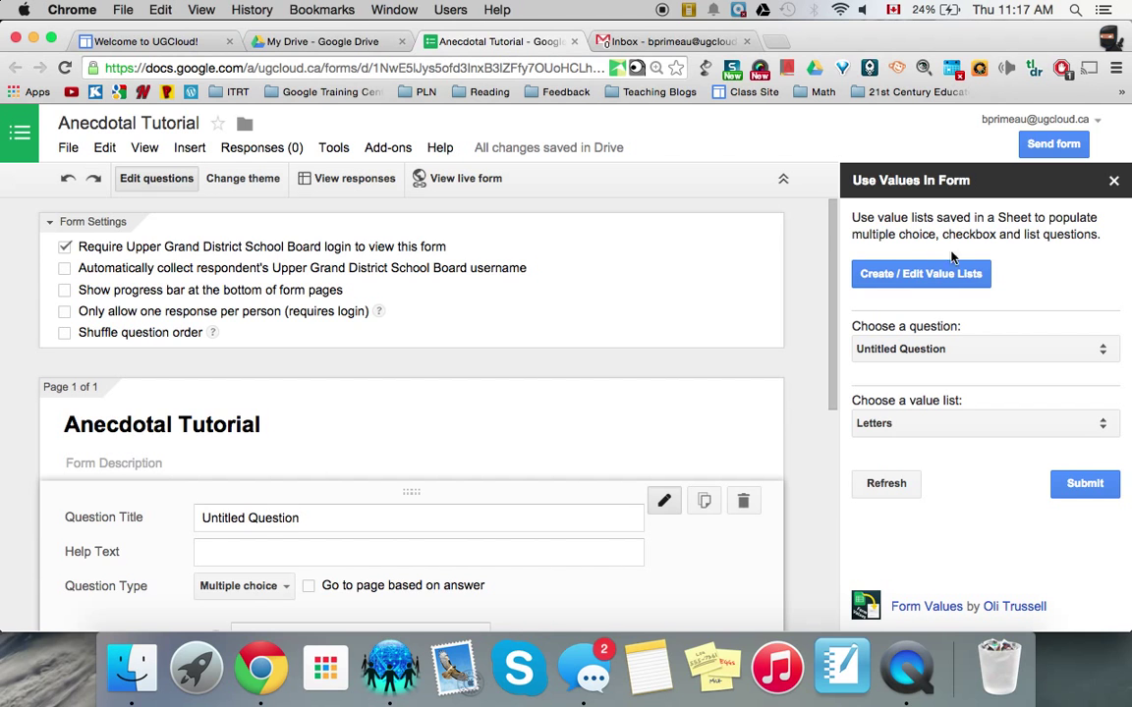
{"action": "left_click", "coordinate": [902, 273]}
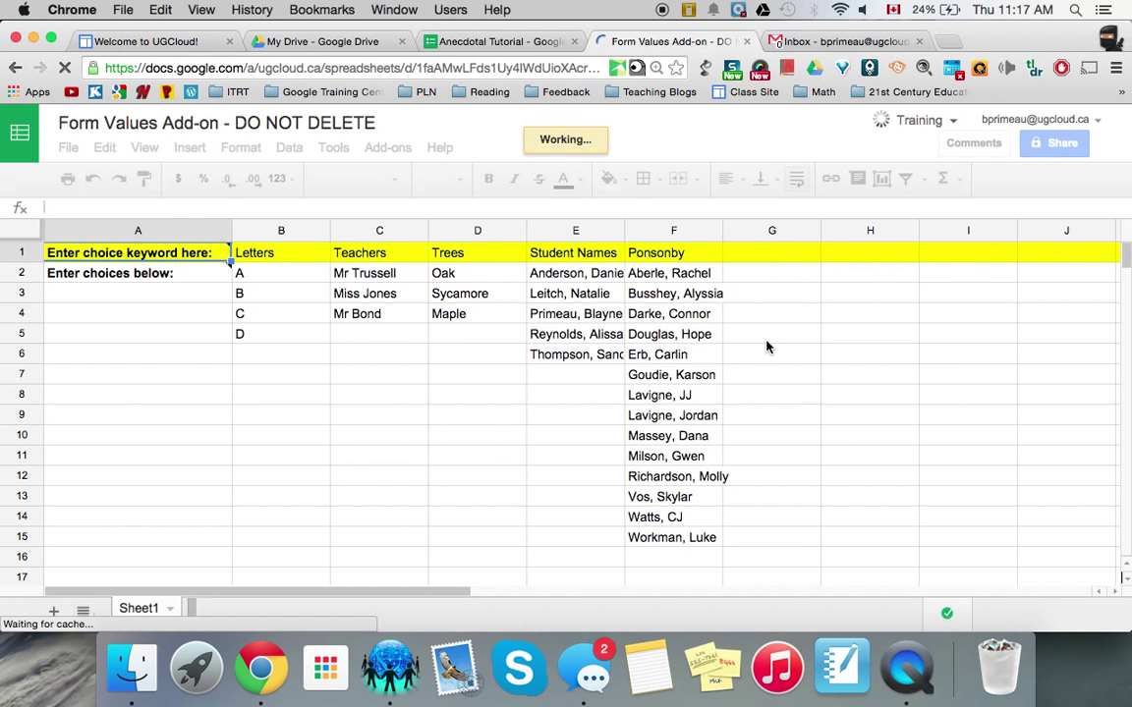
Enter the list keyword 'Test - Class' in cell T1
{"action": "scroll", "coordinate": [765, 346], "scroll_direction": "right", "scroll_amount": 10}
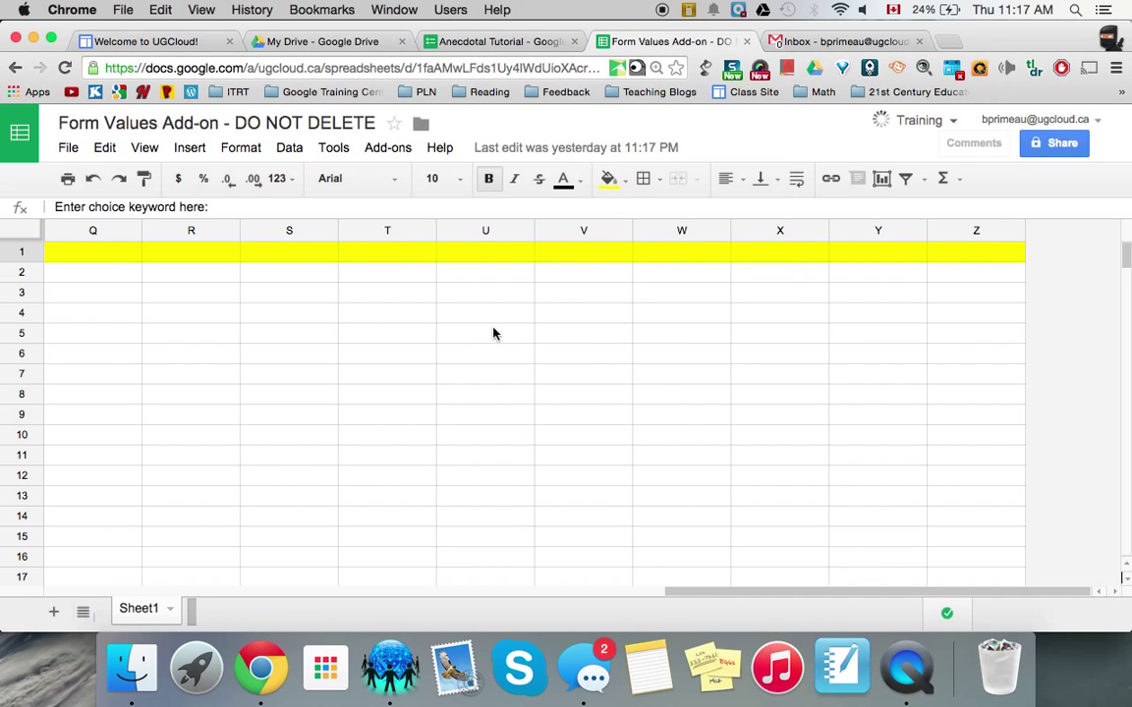
{"action": "left_click", "coordinate": [374, 252]}
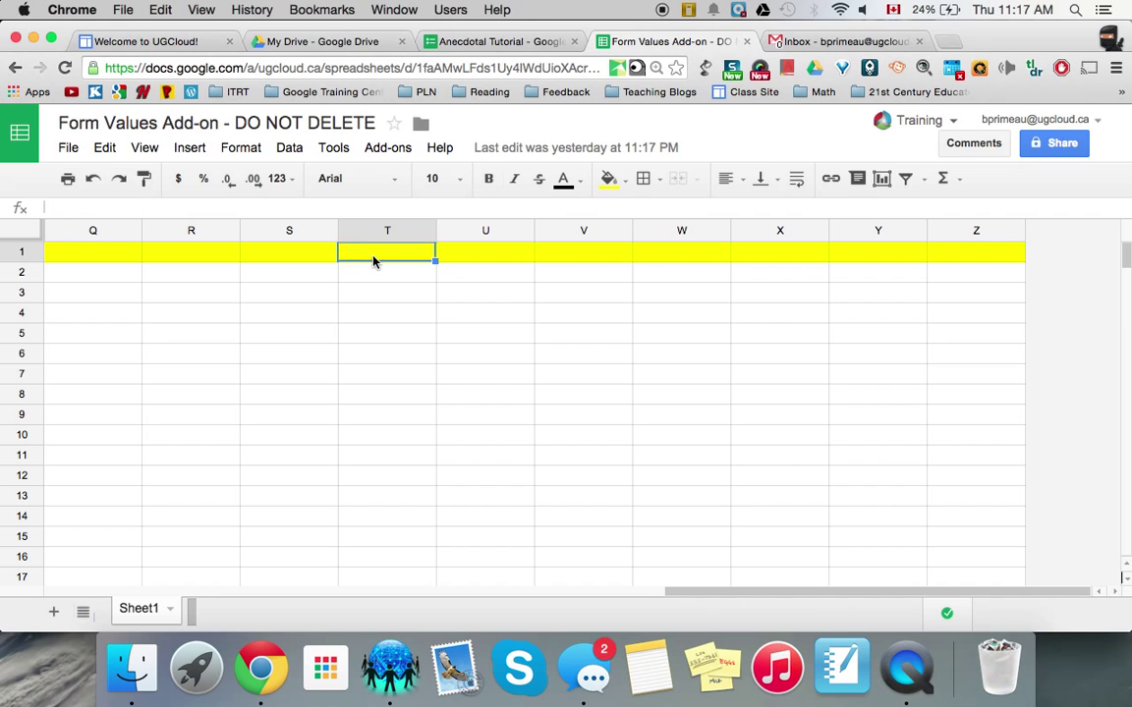
{"action": "scroll", "coordinate": [373, 261], "scroll_direction": "down", "scroll_amount": 1}
{"action": "left_click", "coordinate": [373, 253]}
{"action": "scroll", "coordinate": [374, 261], "scroll_direction": "up", "scroll_amount": 1}
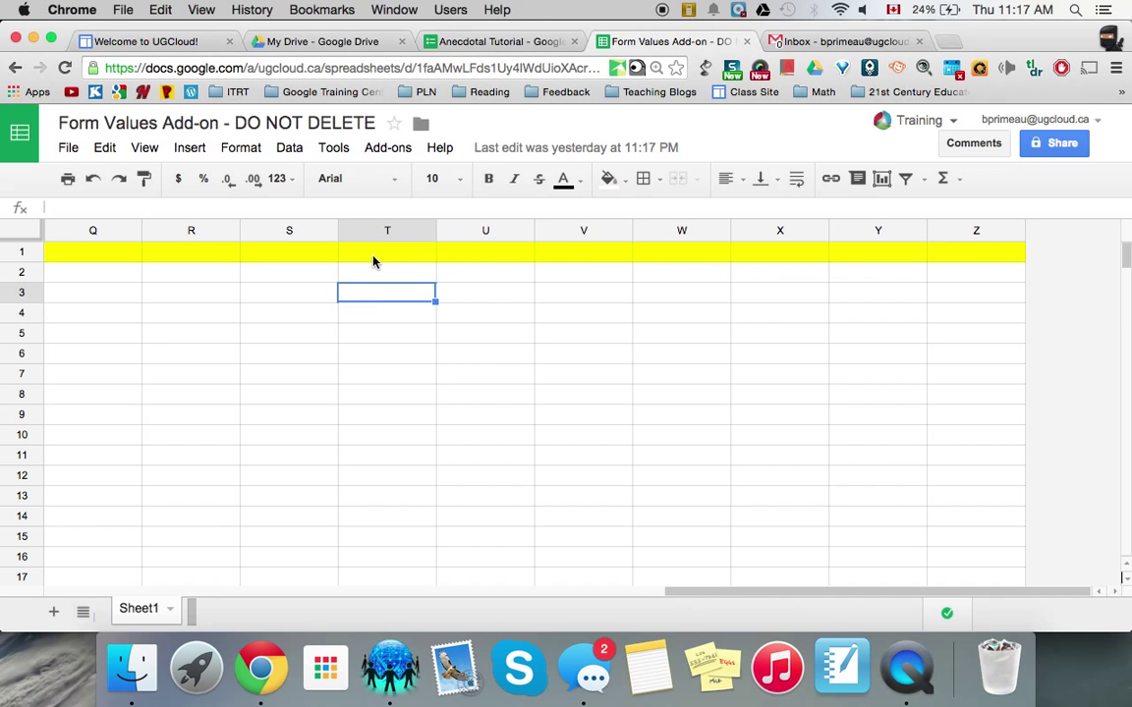
{"action": "left_click", "coordinate": [374, 252]}
{"action": "type", "text": "Test"}
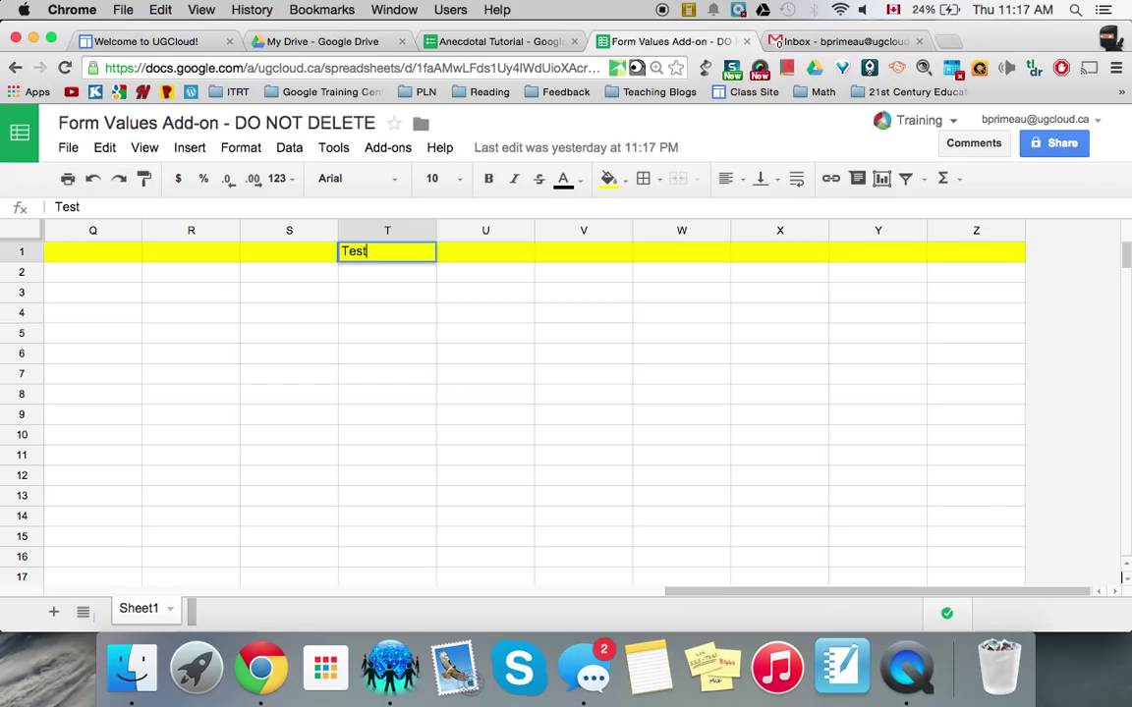
{"action": "type", "text": " - Class"}
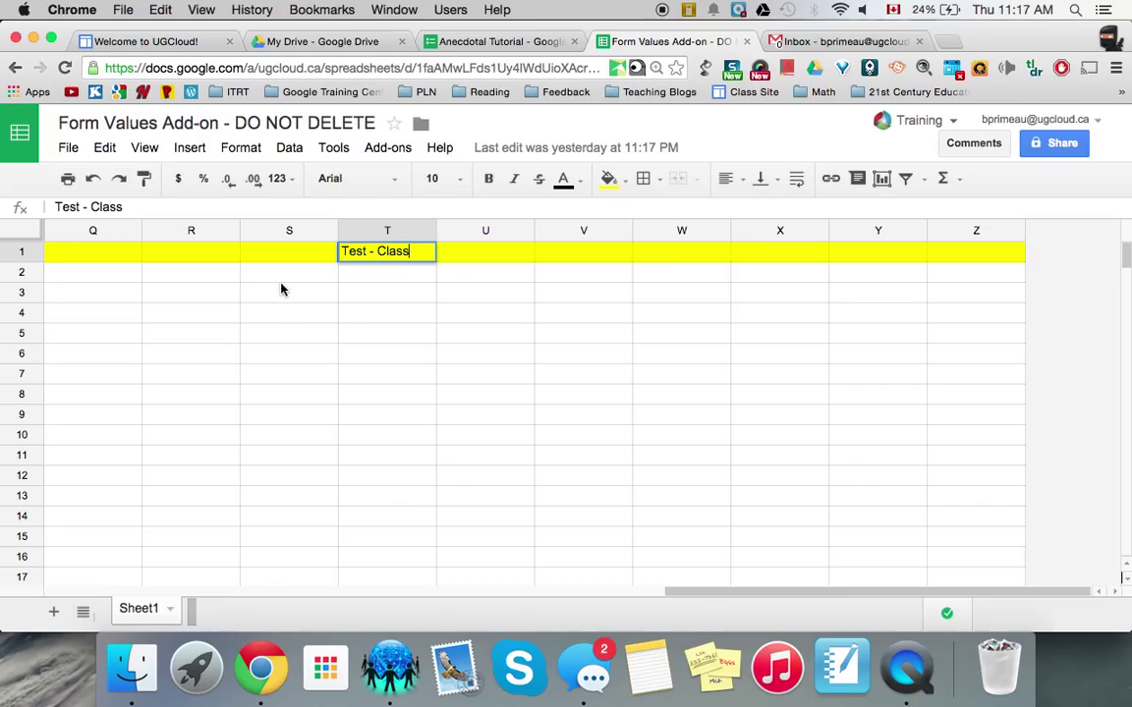
{"action": "left_click", "coordinate": [366, 281]}
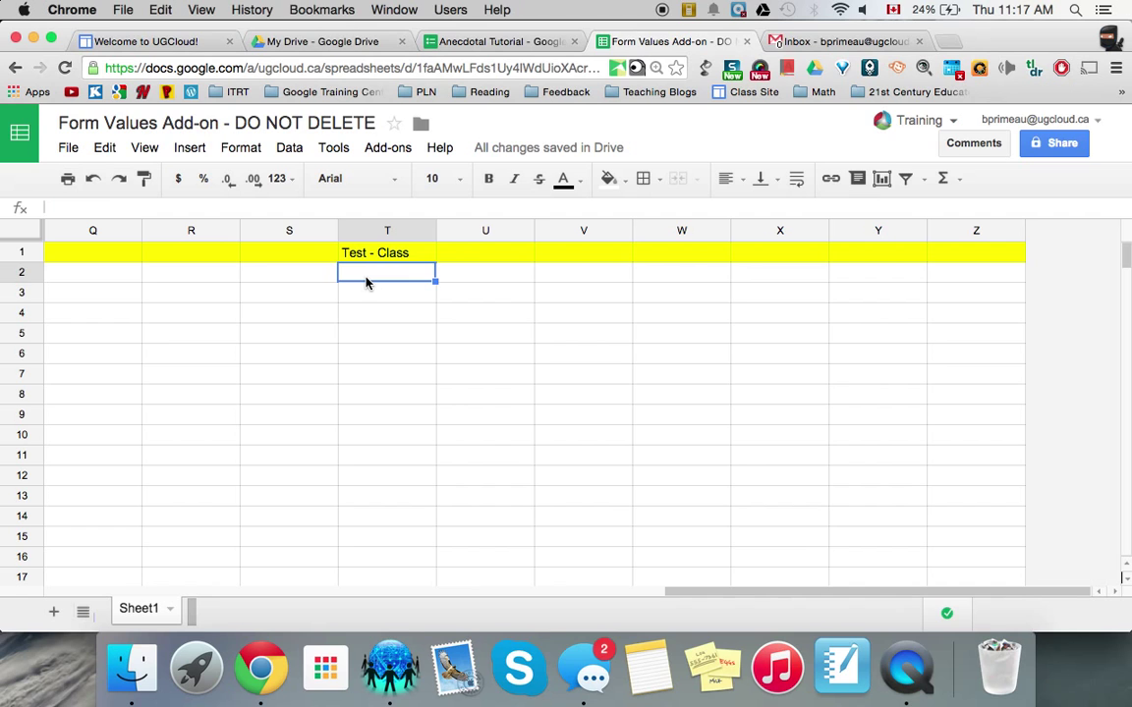
List Student 1, Student 2, Student 3 and Student 4 beneath it in T2:T5
{"action": "type", "text": "Studen"}
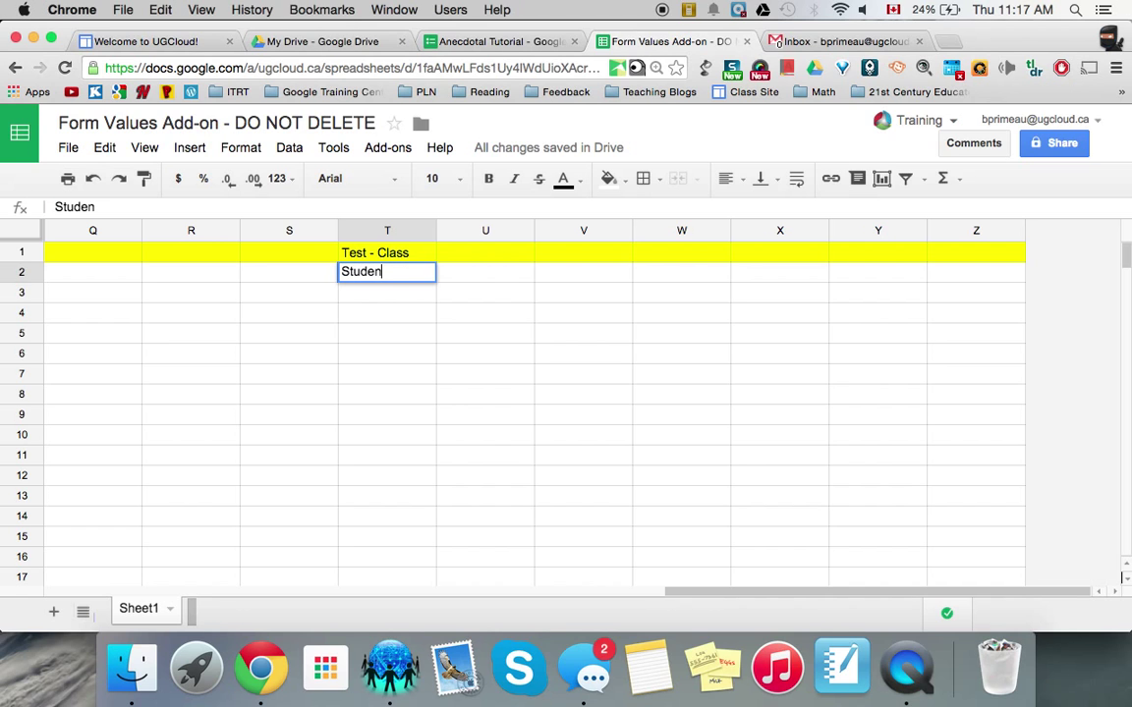
{"action": "type", "text": "t 1"}
{"action": "left_click", "coordinate": [361, 299]}
{"action": "type", "text": "Student"}
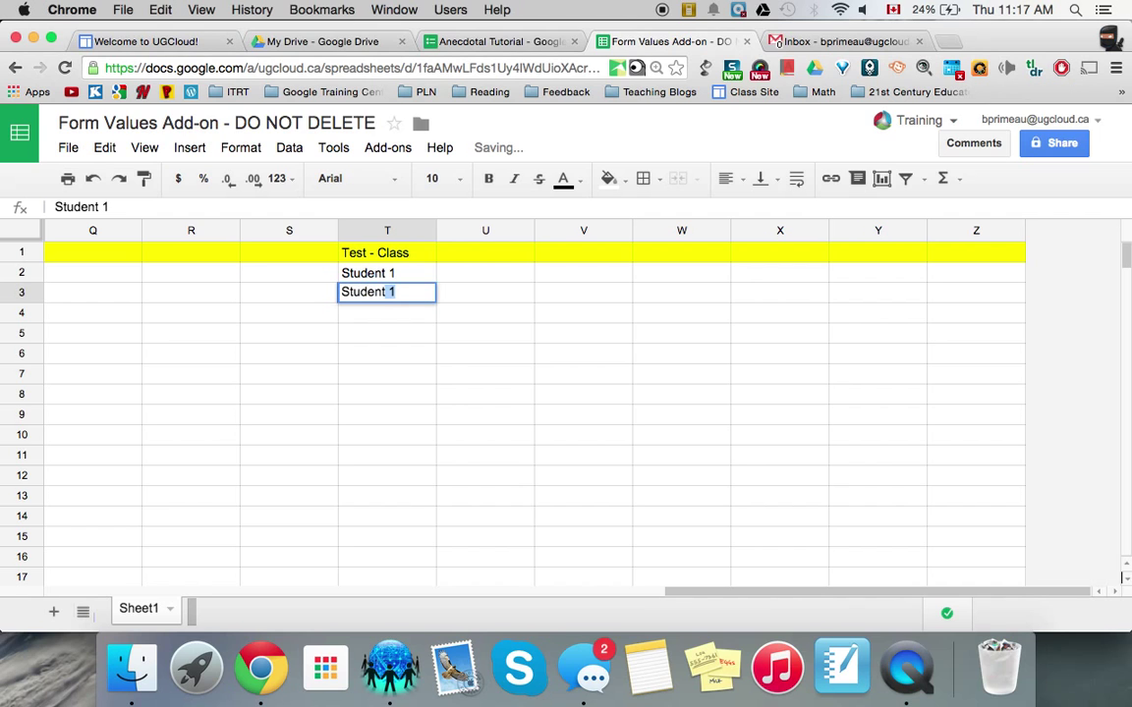
{"action": "type", "text": " 2"}
{"action": "left_click", "coordinate": [346, 316]}
{"action": "type", "text": "S"}
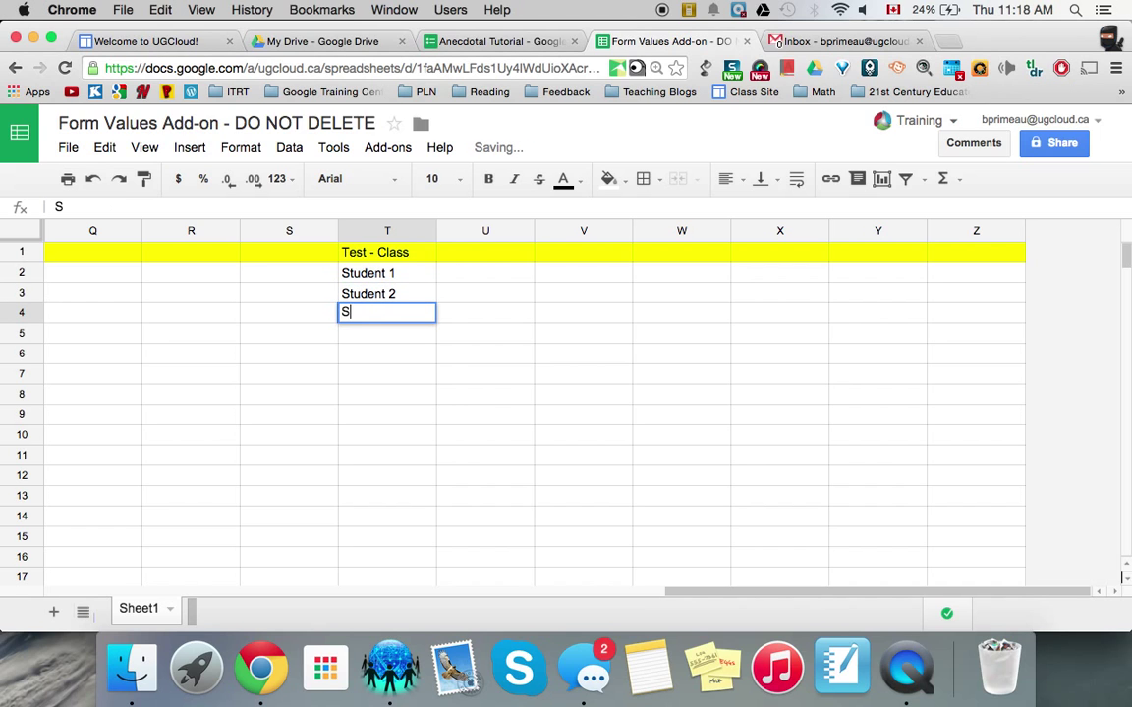
{"action": "type", "text": "tudent 3"}
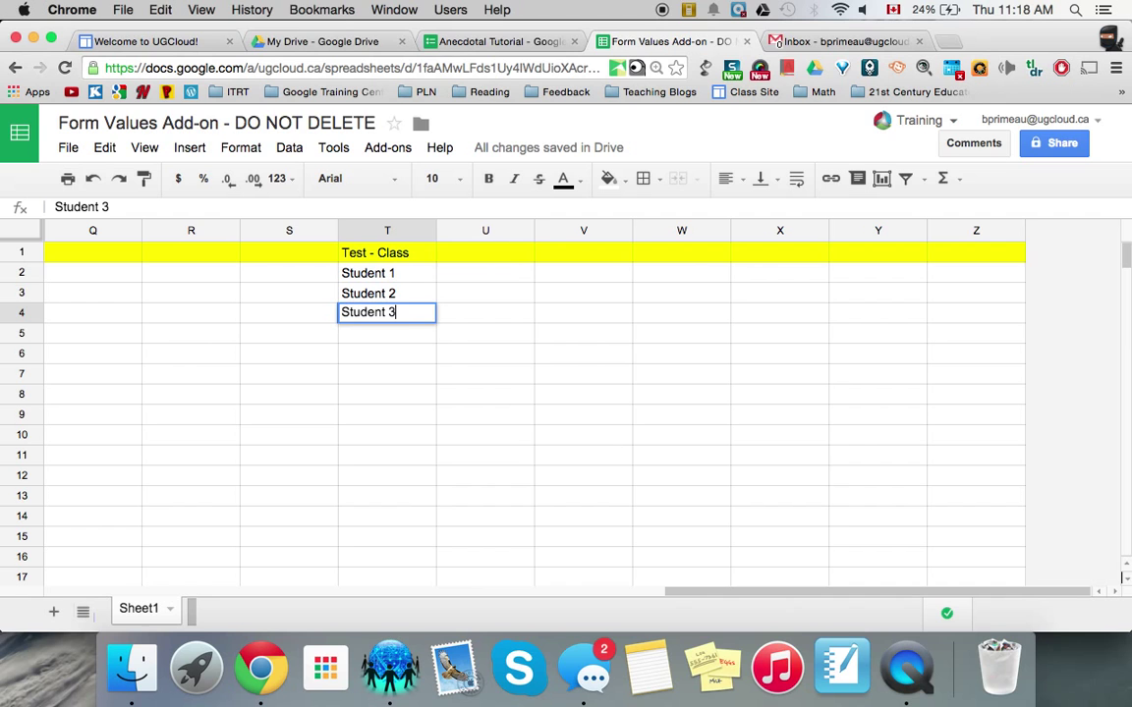
{"action": "left_click", "coordinate": [351, 336]}
{"action": "type", "text": "Studen"}
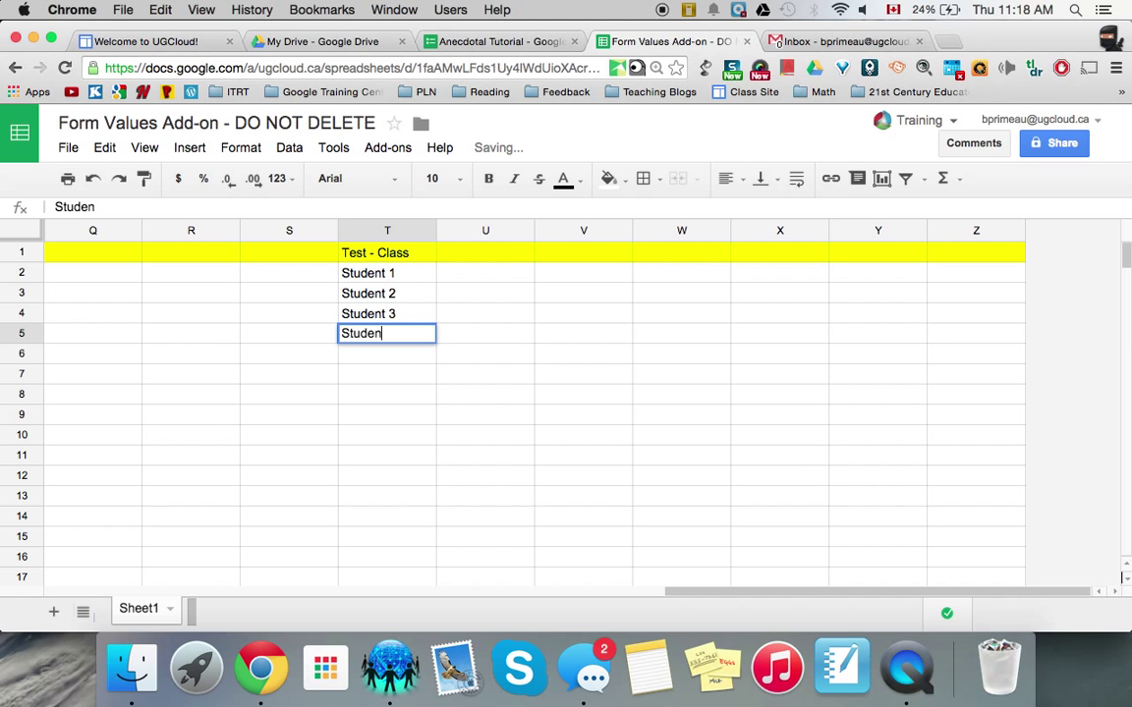
{"action": "type", "text": "t 4"}
{"action": "left_click", "coordinate": [389, 416]}
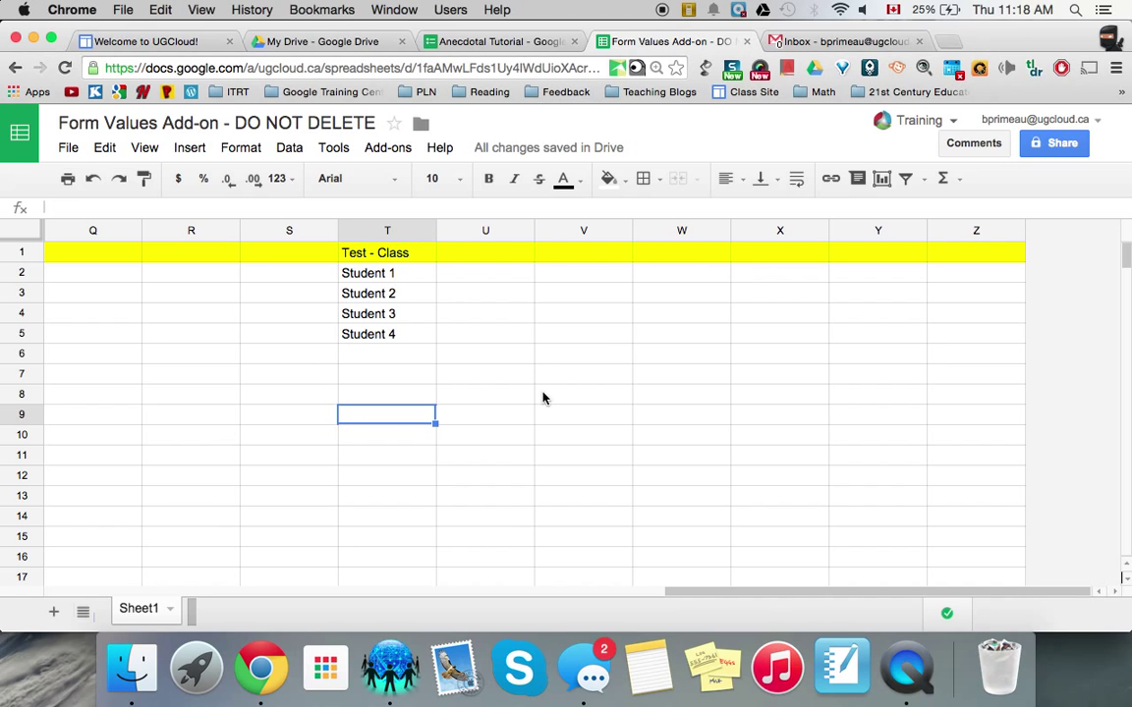
{"action": "left_click", "coordinate": [508, 44]}
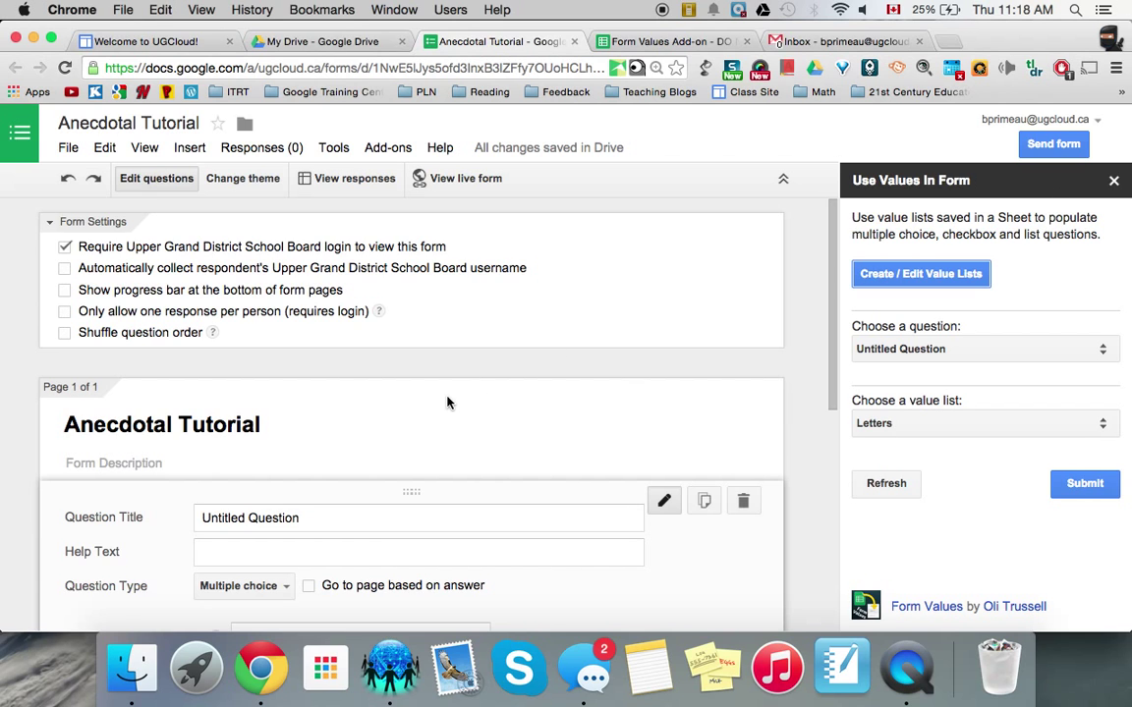
Retitle 'Untitled Question' to 'Student Name' and make it a Choose from a list question
{"action": "scroll", "coordinate": [412, 399], "scroll_direction": "down", "scroll_amount": 2}
{"action": "left_click", "coordinate": [278, 462]}
{"action": "left_click", "coordinate": [278, 464]}
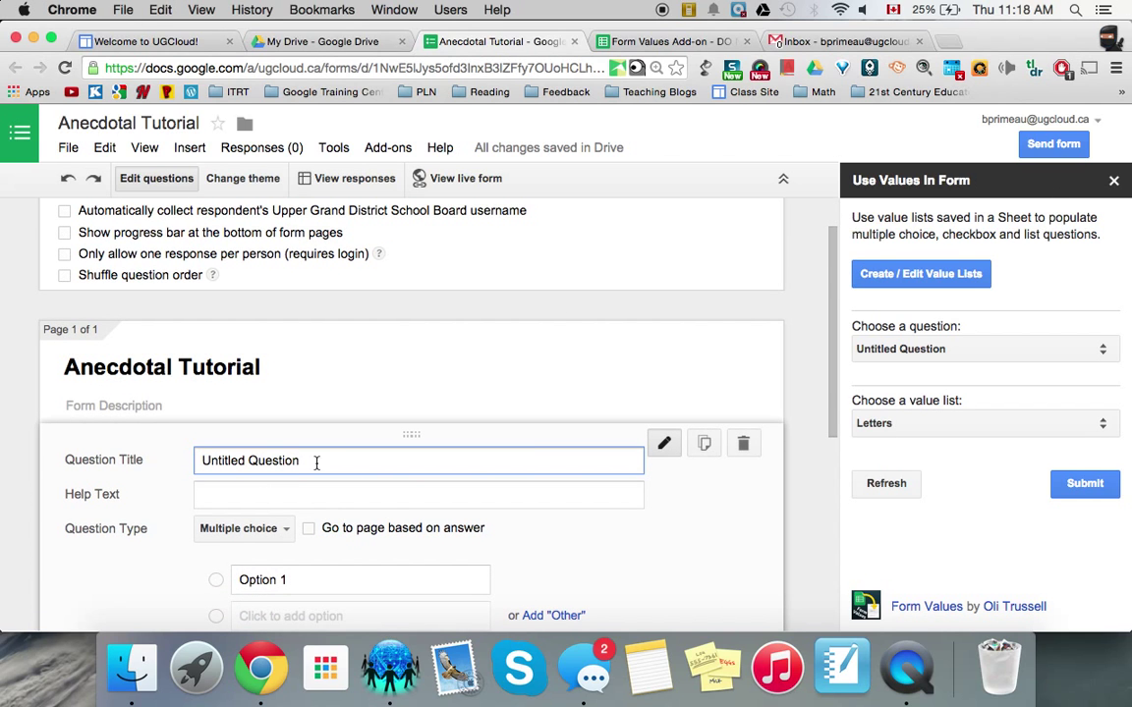
{"action": "left_click_drag", "start_coordinate": [299, 462], "coordinate": [196, 461]}
{"action": "type", "text": "Student Name"}
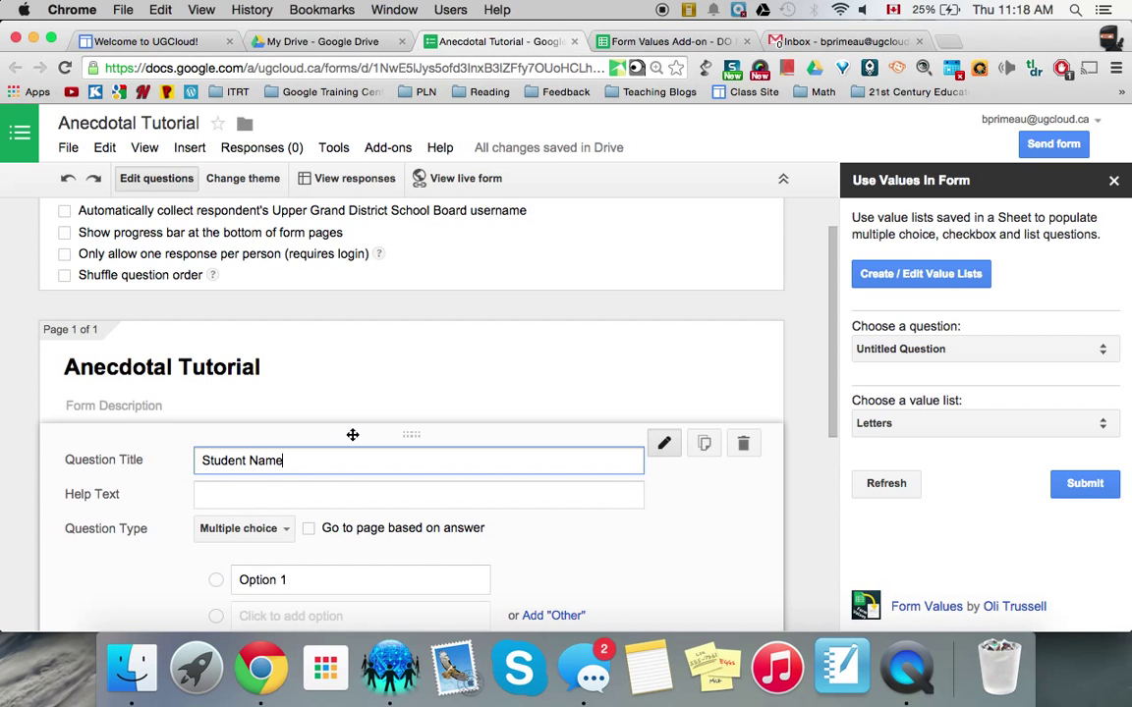
{"action": "left_click", "coordinate": [285, 529]}
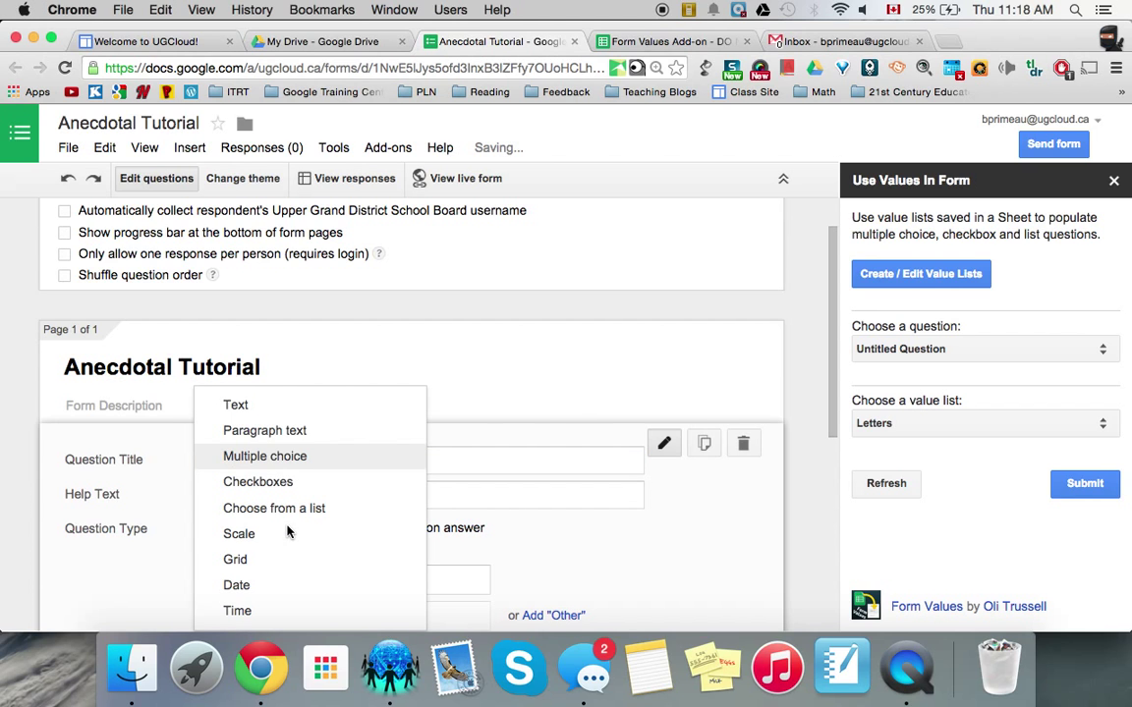
{"action": "left_click", "coordinate": [290, 508]}
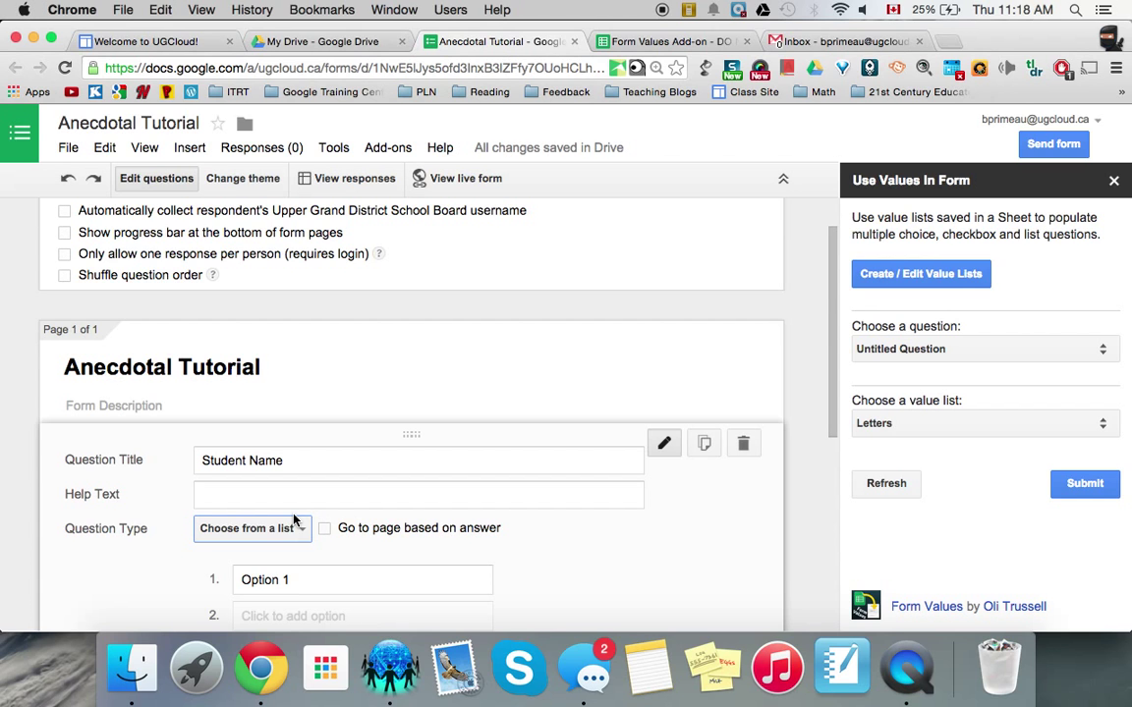
{"action": "scroll", "coordinate": [292, 521], "scroll_direction": "down", "scroll_amount": 3}
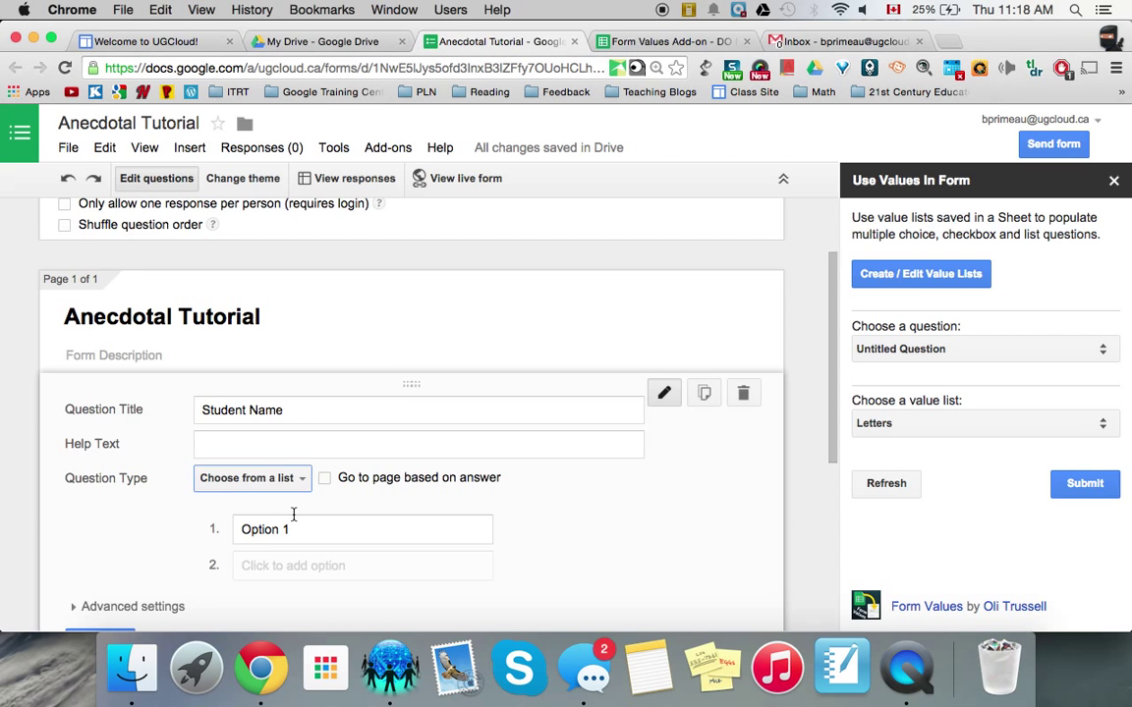
{"action": "scroll", "coordinate": [292, 521], "scroll_direction": "down", "scroll_amount": 1}
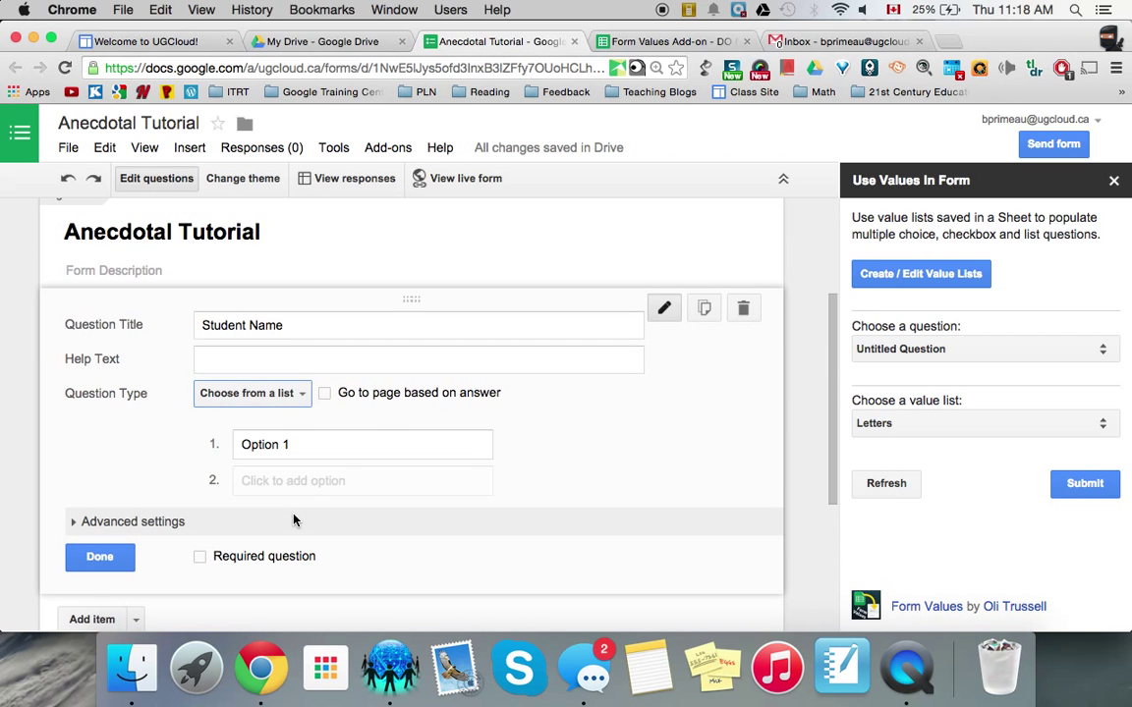
Refresh the sidebar and load the Test - Class list (Student 1–4) into Student Name
{"action": "left_click", "coordinate": [886, 483]}
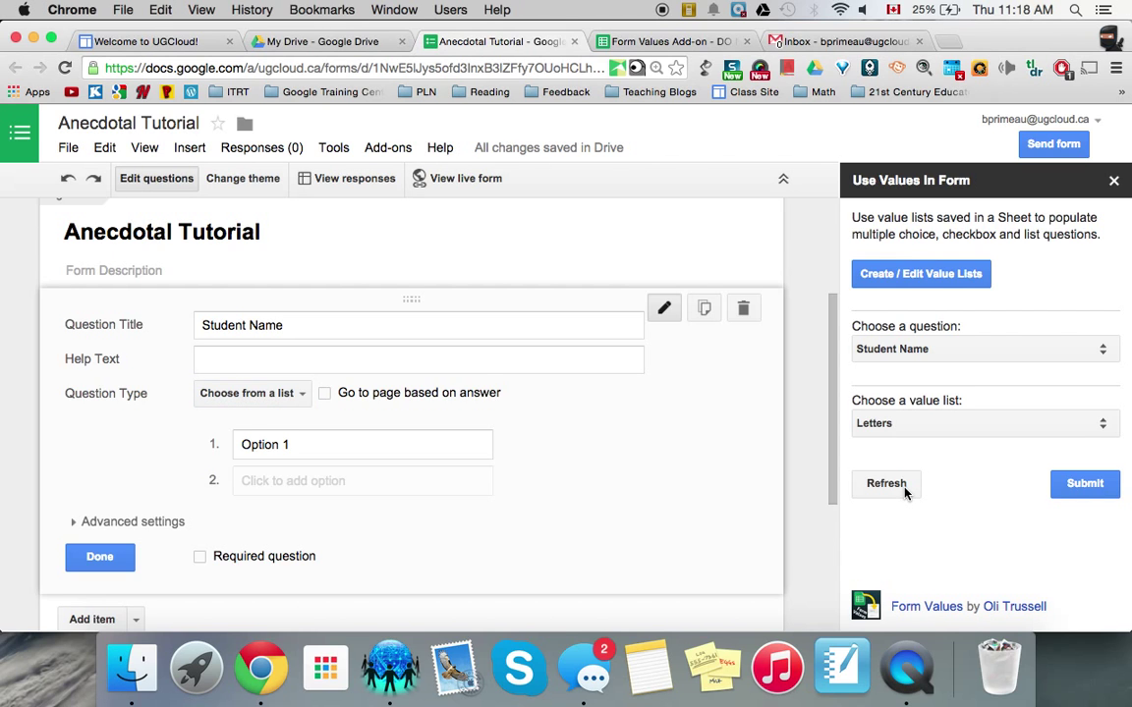
{"action": "left_click", "coordinate": [1104, 424]}
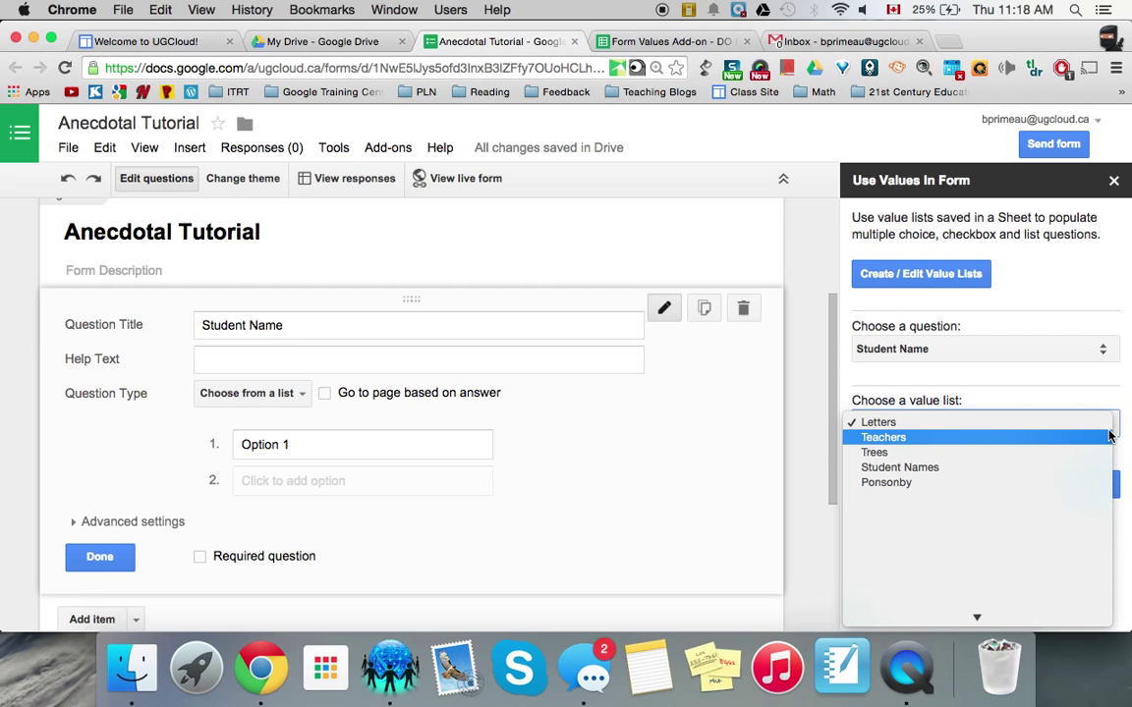
{"action": "left_click", "coordinate": [1108, 436]}
{"action": "left_click", "coordinate": [1109, 435]}
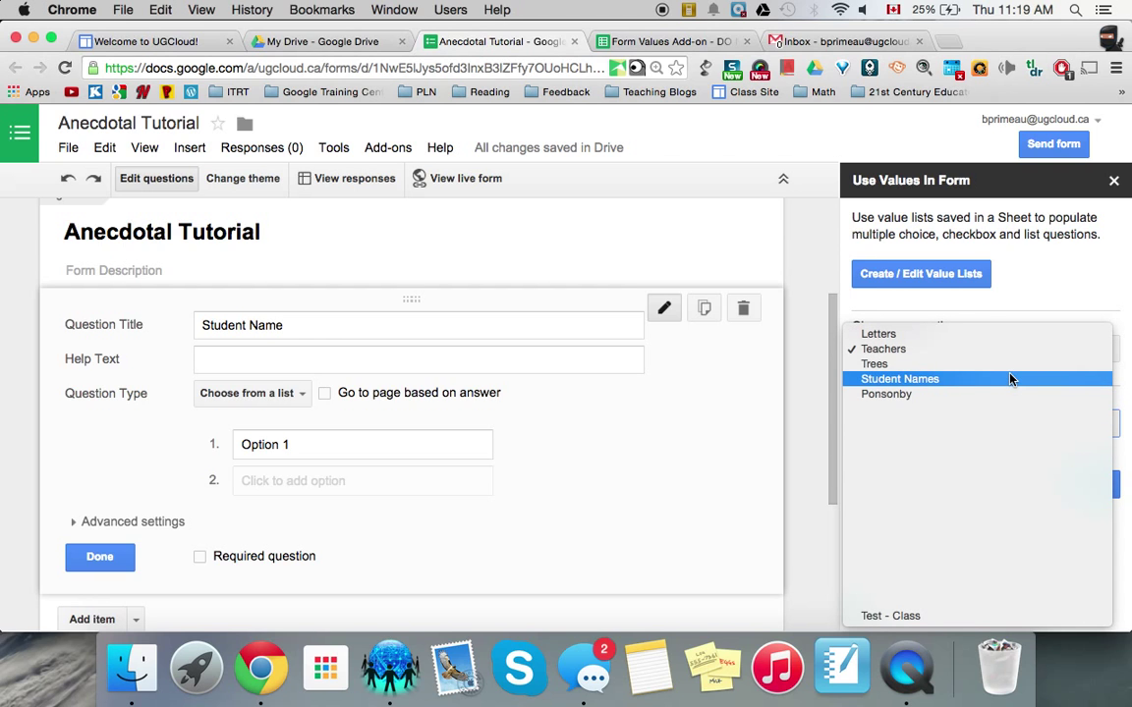
{"action": "left_click", "coordinate": [946, 617]}
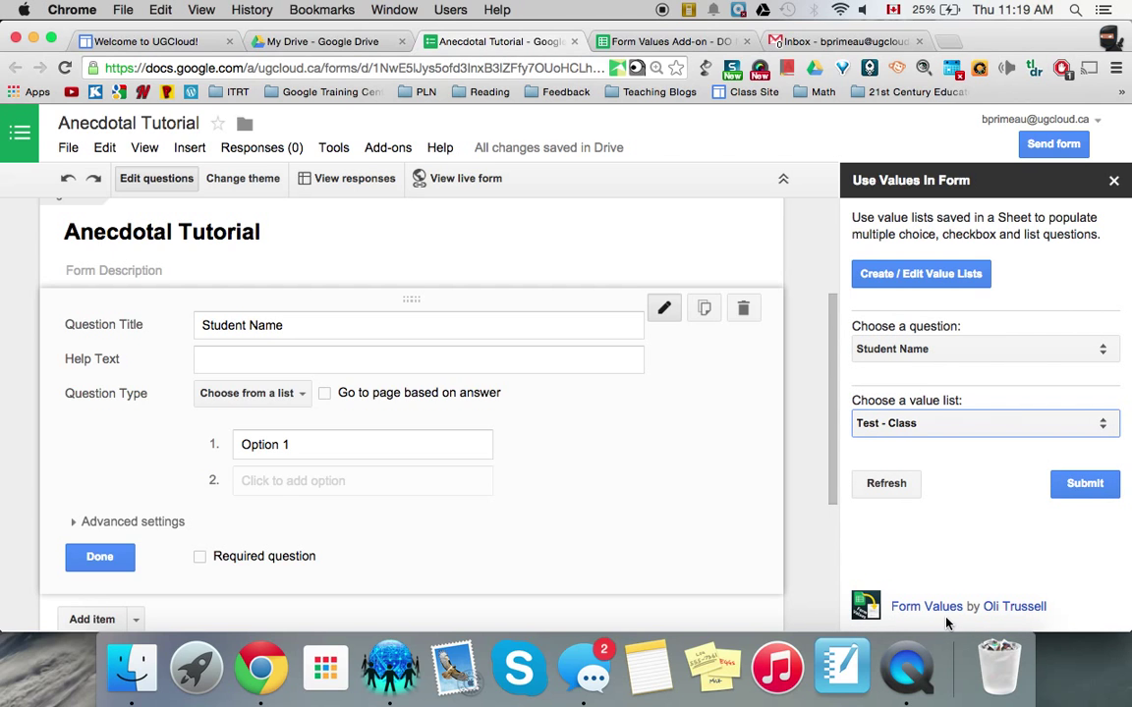
{"action": "left_click", "coordinate": [1095, 483]}
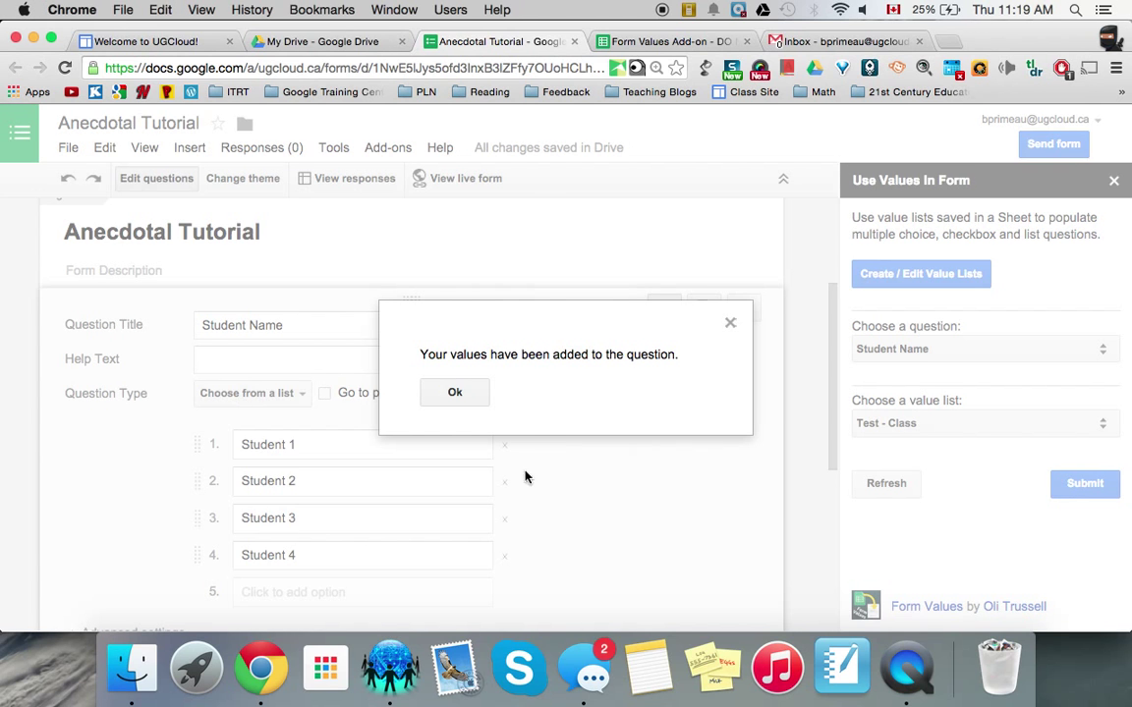
{"action": "left_click", "coordinate": [454, 393]}
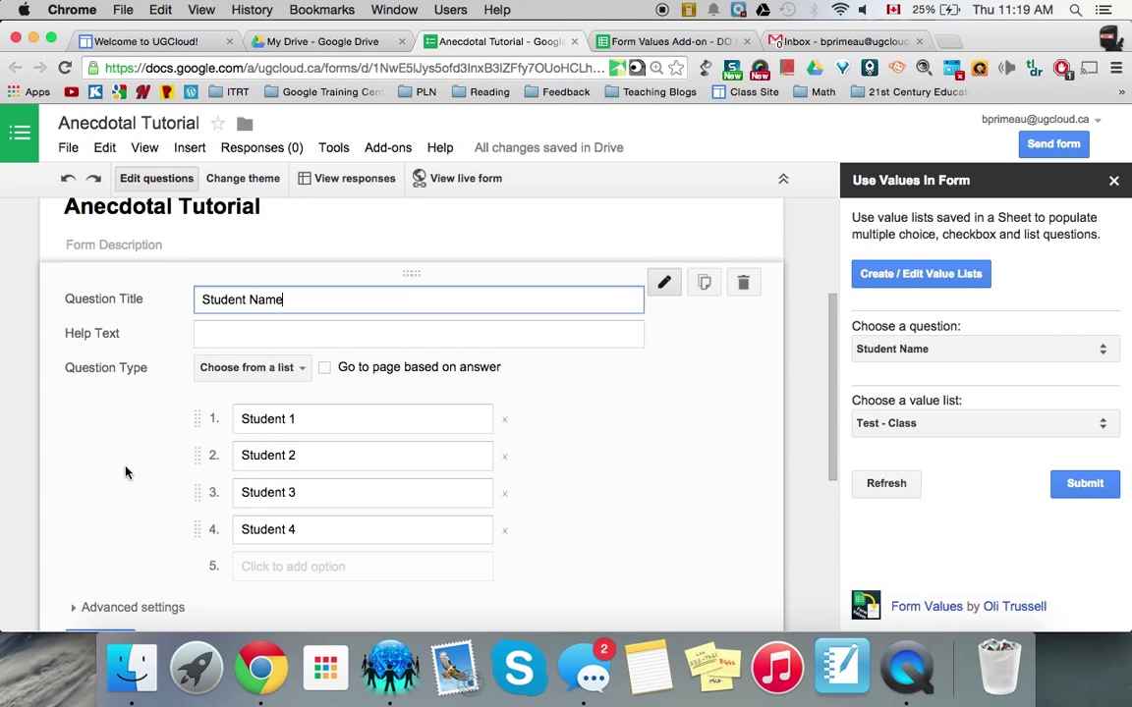
{"action": "scroll", "coordinate": [126, 472], "scroll_direction": "down", "scroll_amount": 2}
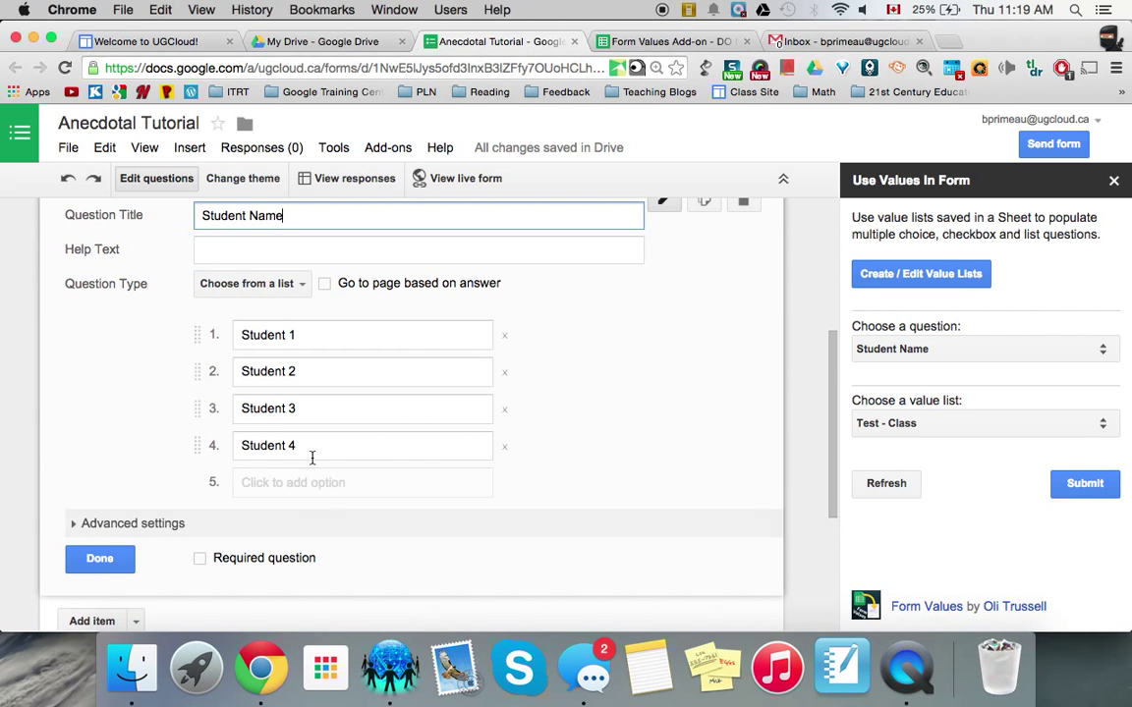
{"action": "scroll", "coordinate": [285, 511], "scroll_direction": "down", "scroll_amount": 4}
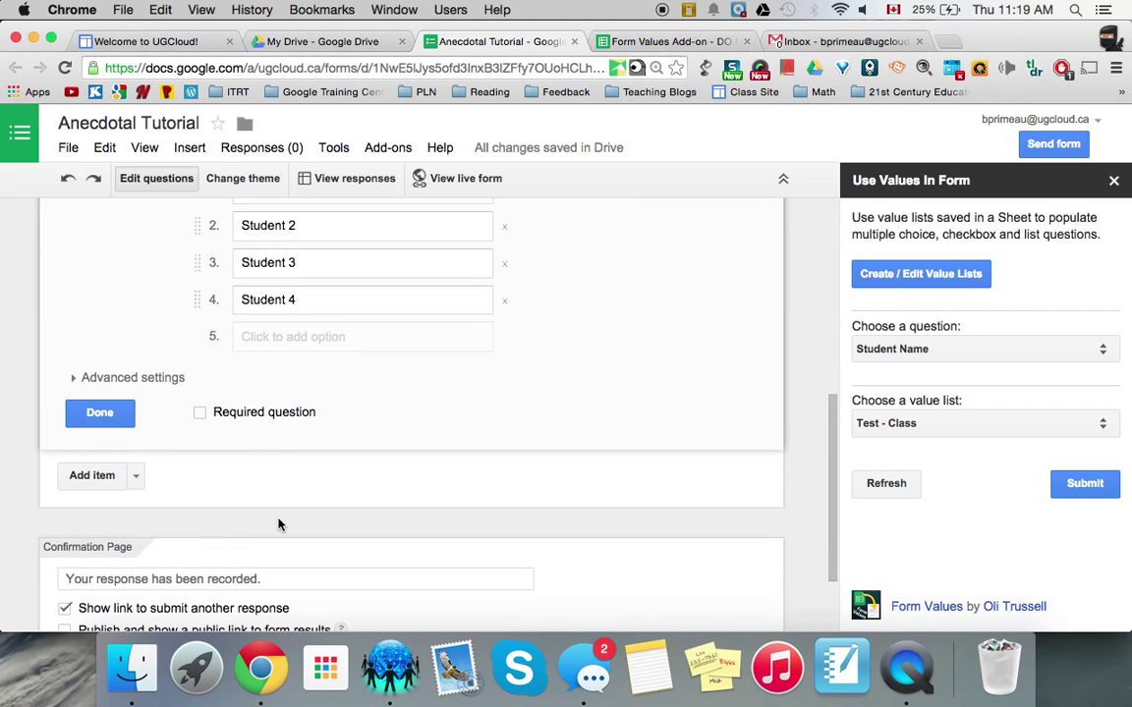
Add a new question titled 'Subject' using the Choose from a list type
{"action": "left_click", "coordinate": [92, 468]}
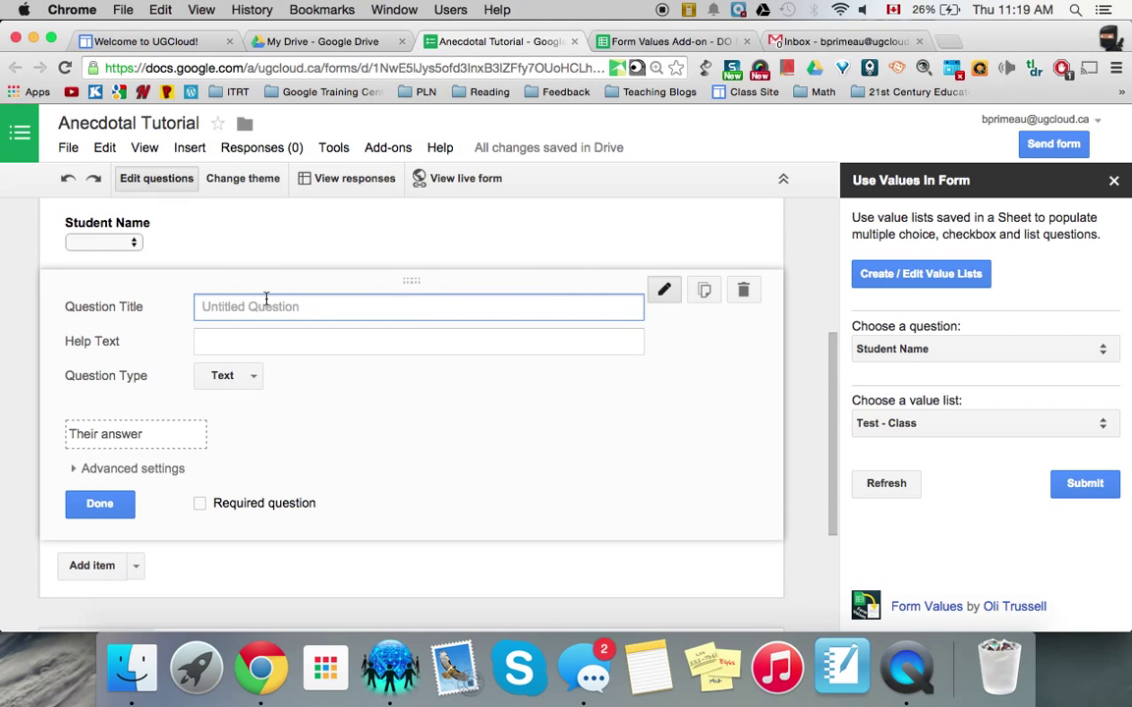
{"action": "type", "text": "Subject"}
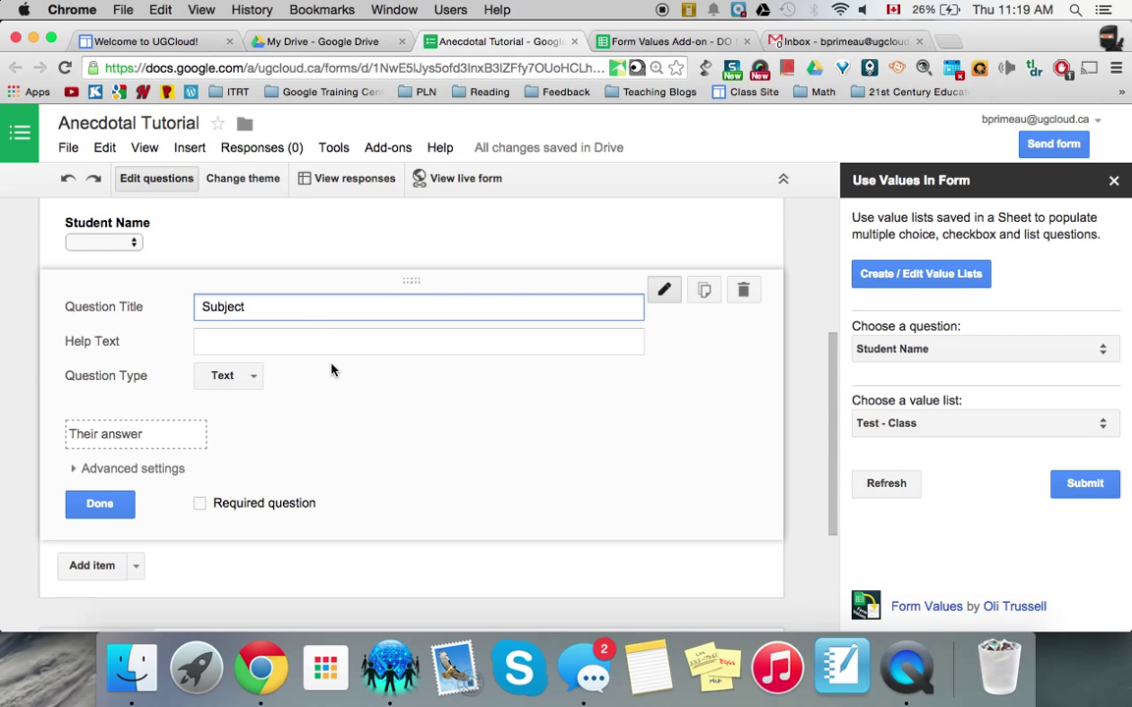
{"action": "left_click", "coordinate": [254, 376]}
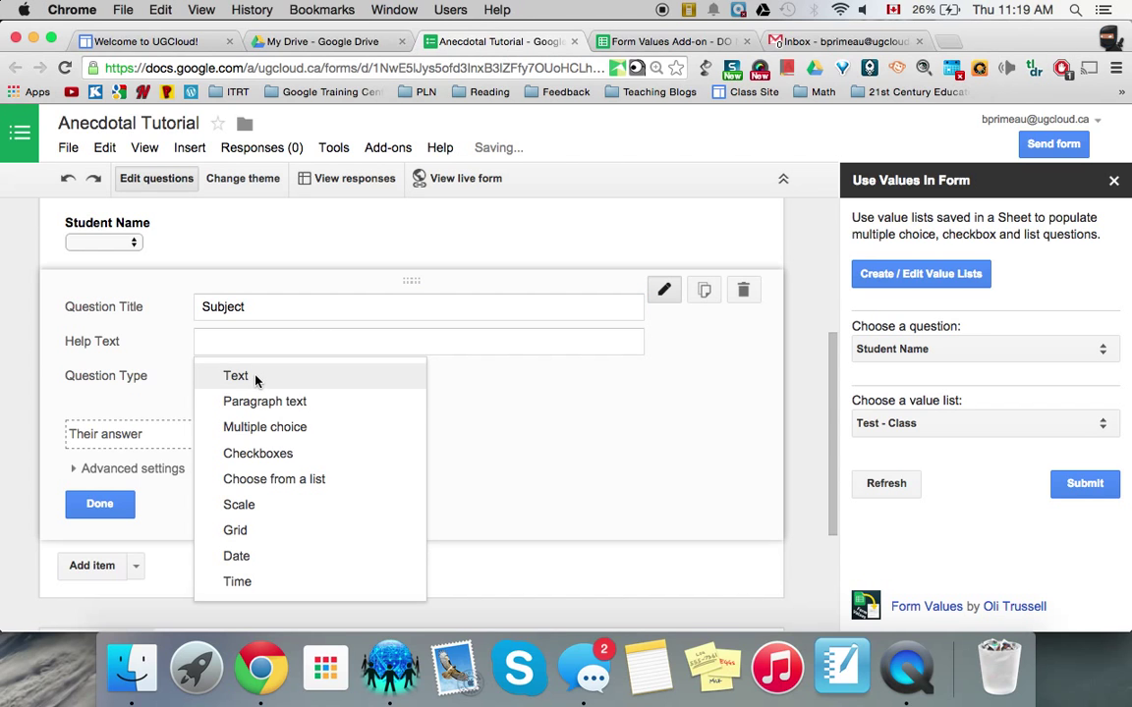
{"action": "left_click", "coordinate": [285, 480]}
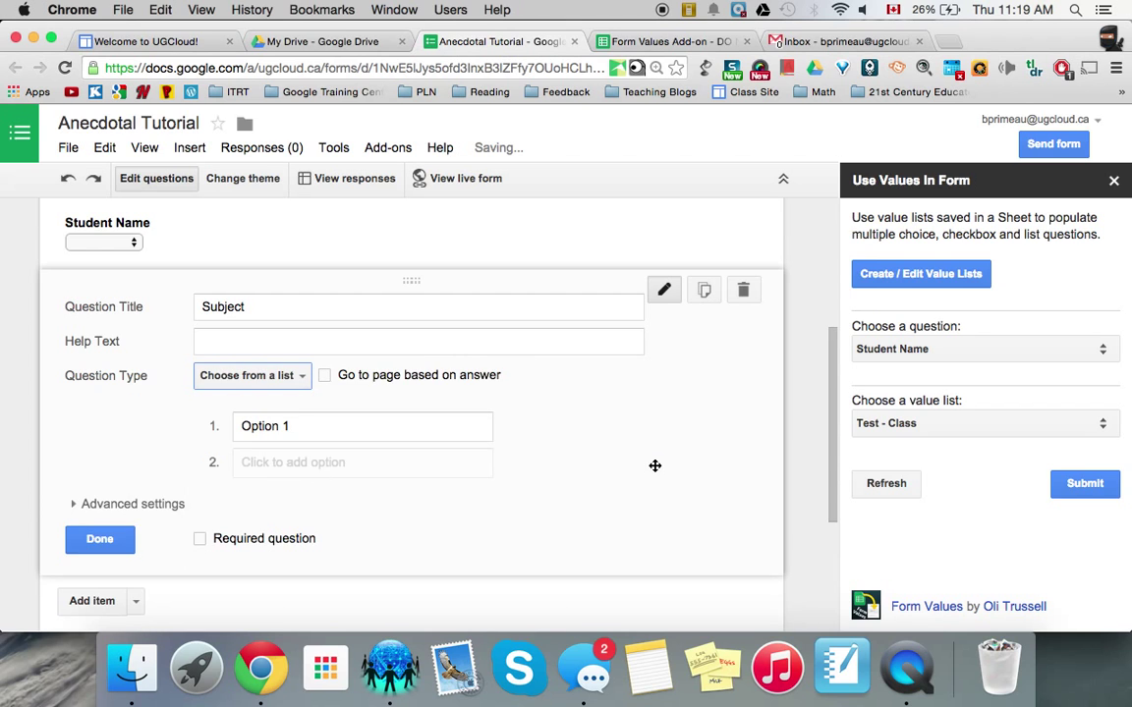
{"action": "left_click", "coordinate": [1086, 430]}
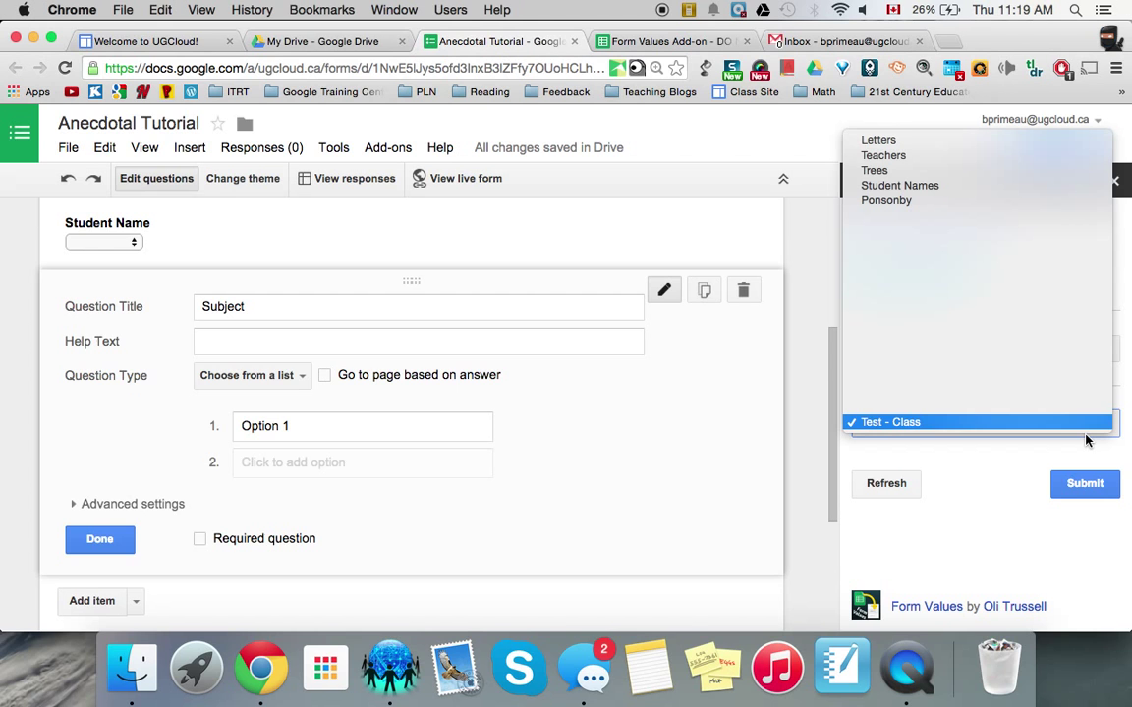
Start a Subject list in column S with Math, Reading and Writing
{"action": "left_click", "coordinate": [992, 468]}
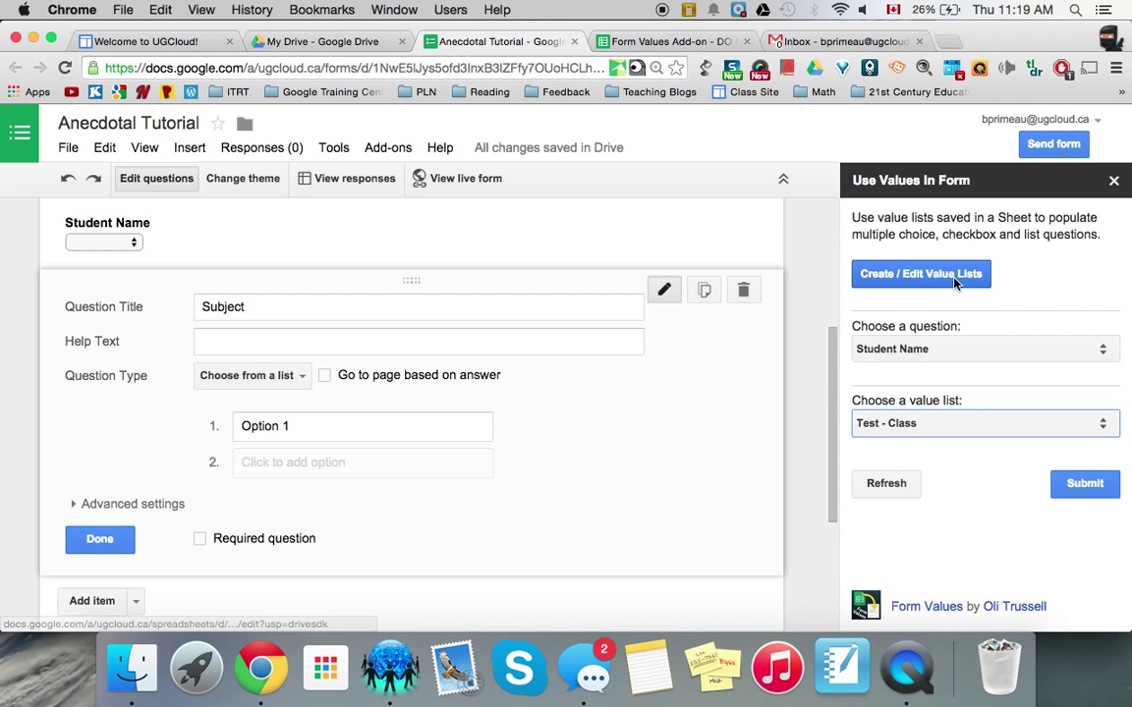
{"action": "left_click", "coordinate": [668, 41]}
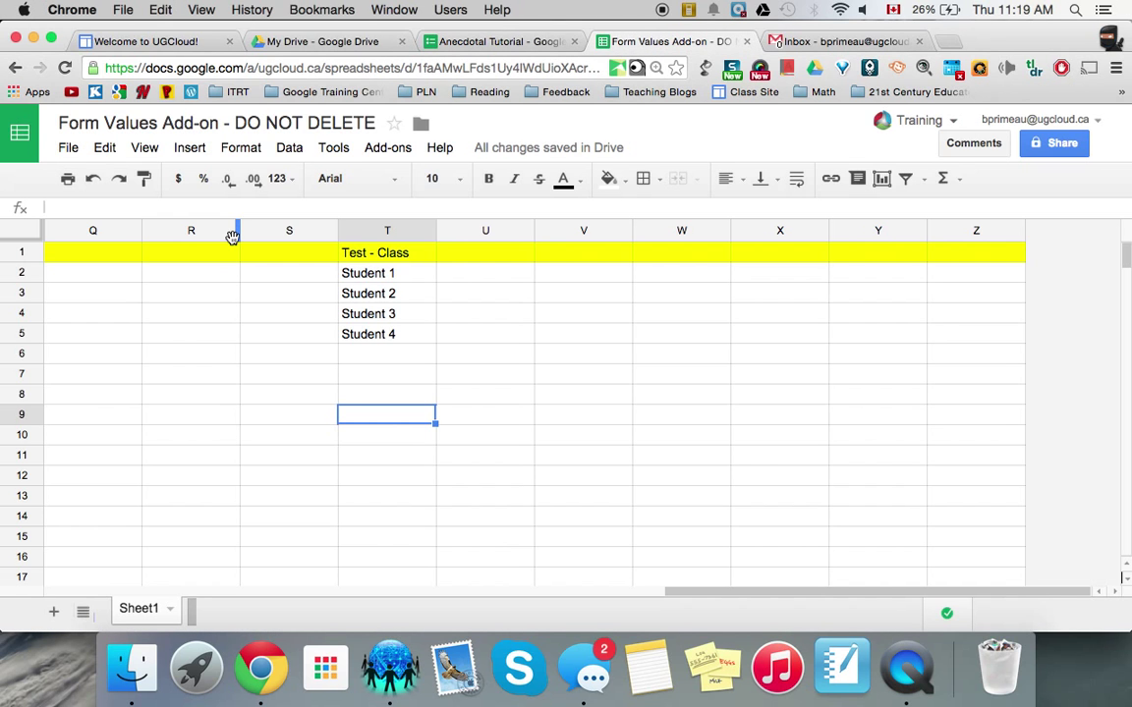
{"action": "left_click", "coordinate": [270, 255]}
{"action": "type", "text": "Su"}
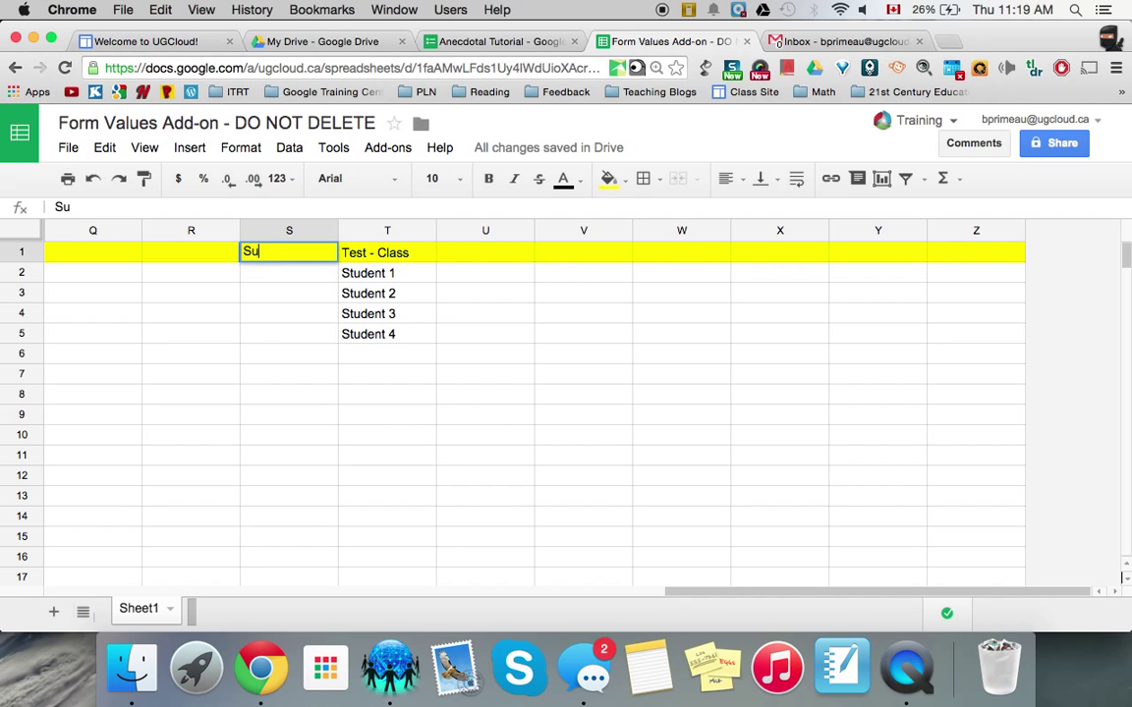
{"action": "type", "text": "bject"}
{"action": "key", "text": "Return"}
{"action": "type", "text": "Math"}
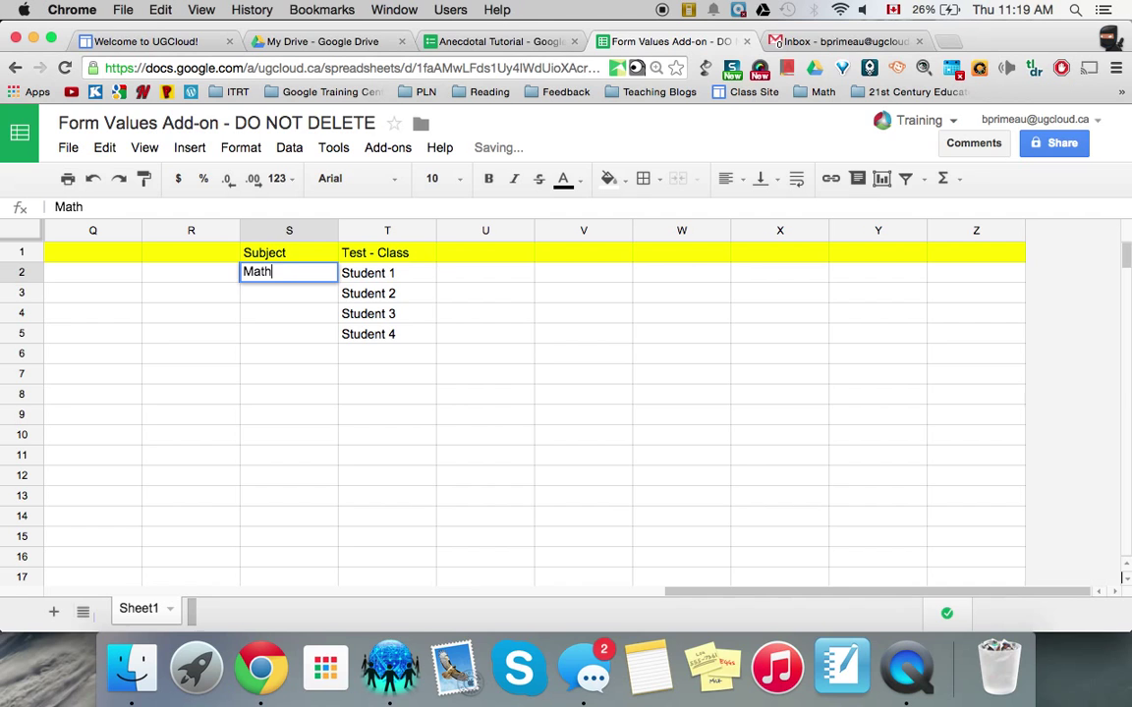
{"action": "left_click", "coordinate": [271, 298]}
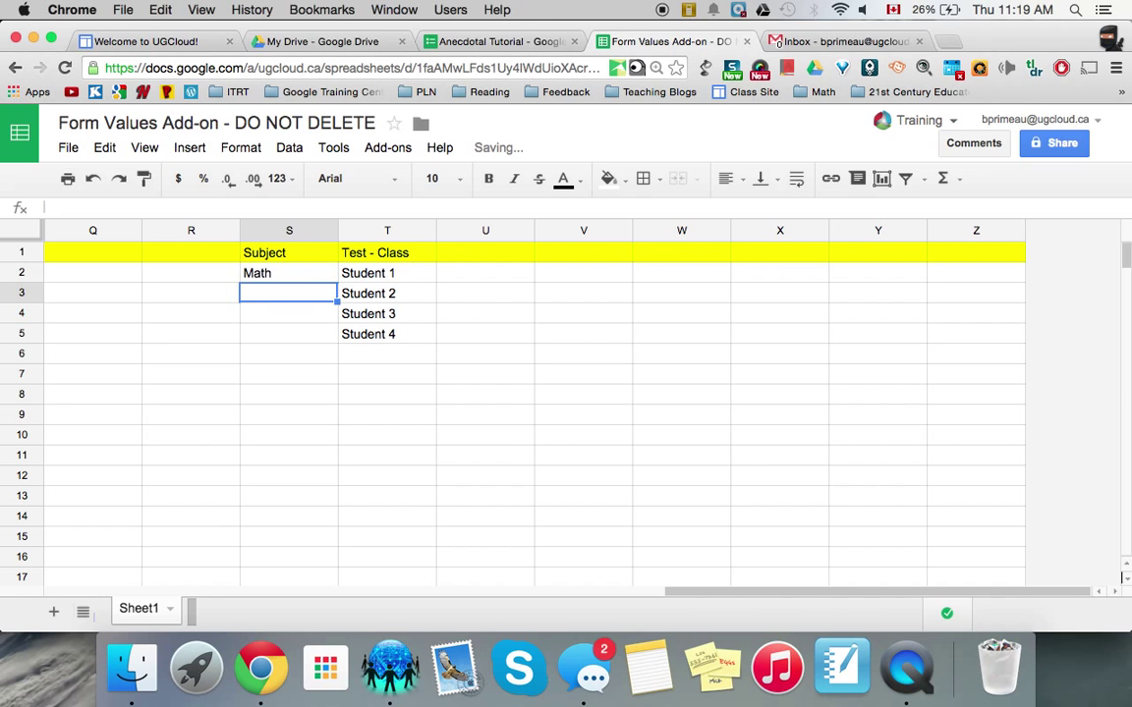
{"action": "type", "text": "Reading"}
{"action": "left_click", "coordinate": [272, 320]}
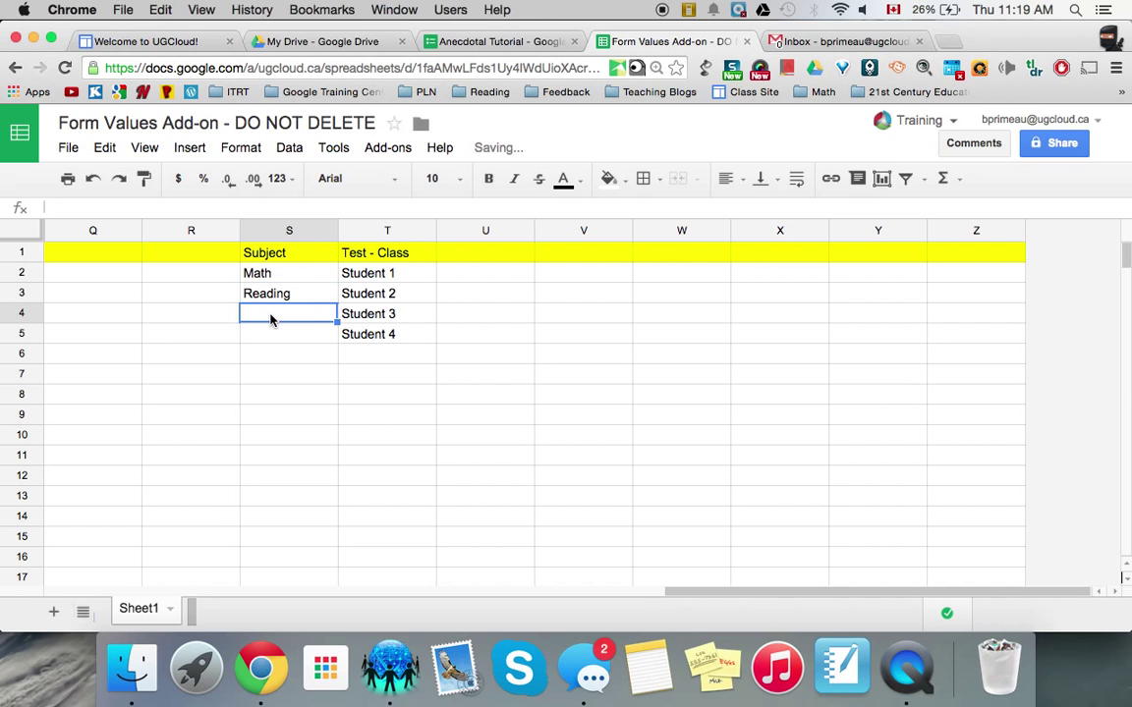
{"action": "type", "text": "Writing"}
{"action": "left_click", "coordinate": [274, 340]}
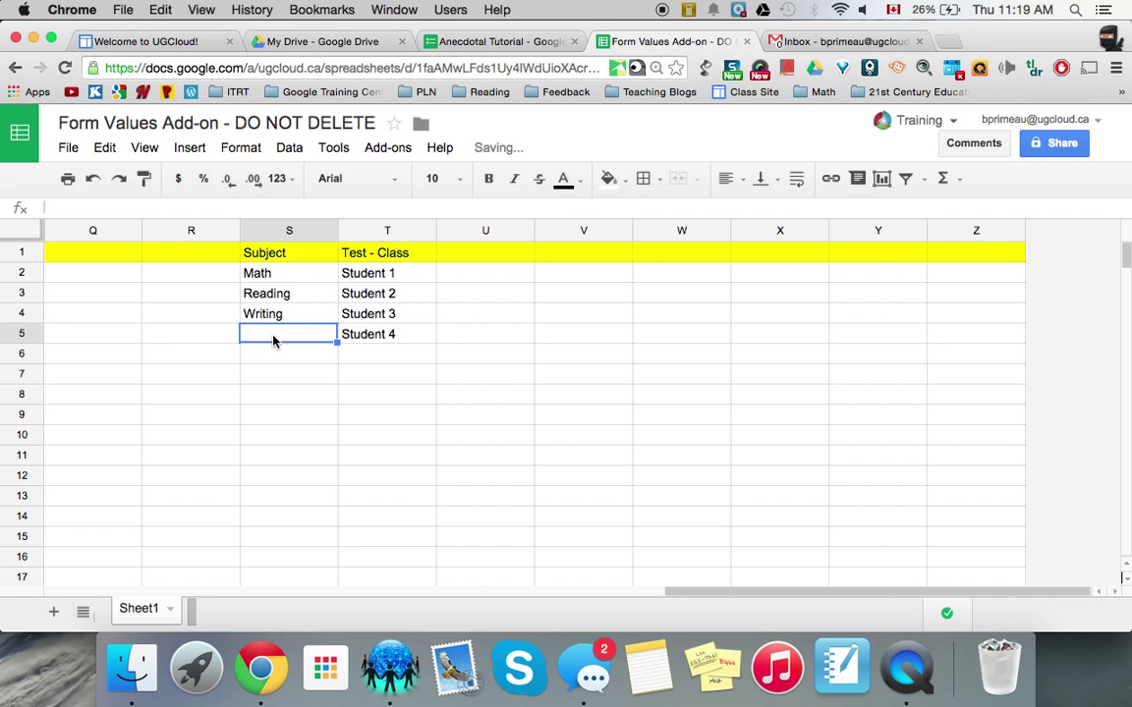
Add Social Studies, Science, History, Geography and Phys Ed to the Subject list
{"action": "type", "text": "Social STudies"}
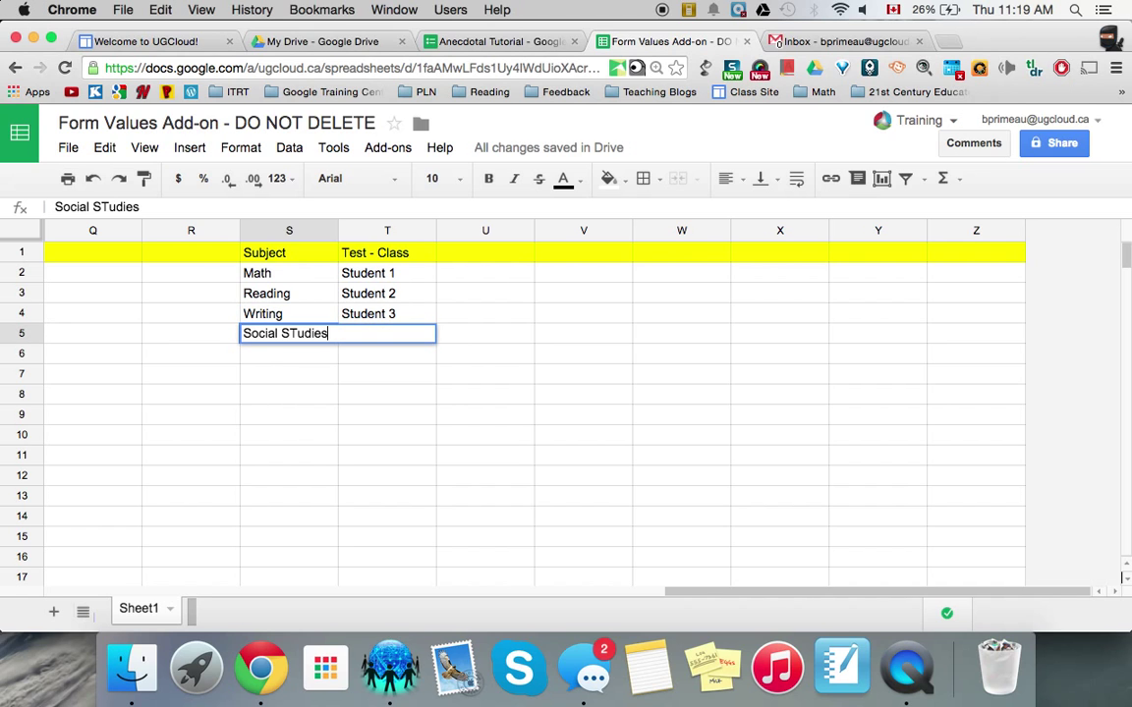
{"action": "left_click", "coordinate": [296, 333]}
{"action": "key", "text": "BackSpace"}
{"action": "type", "text": "t"}
{"action": "left_click", "coordinate": [291, 355]}
{"action": "type", "text": "Science"}
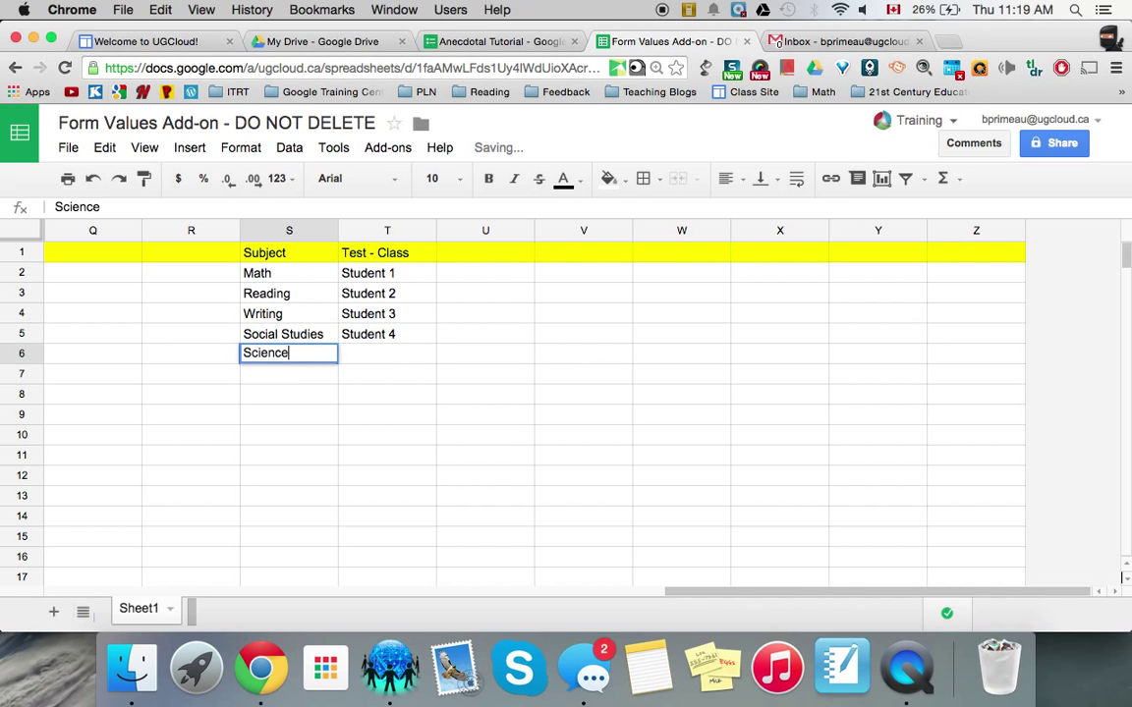
{"action": "left_click", "coordinate": [283, 383]}
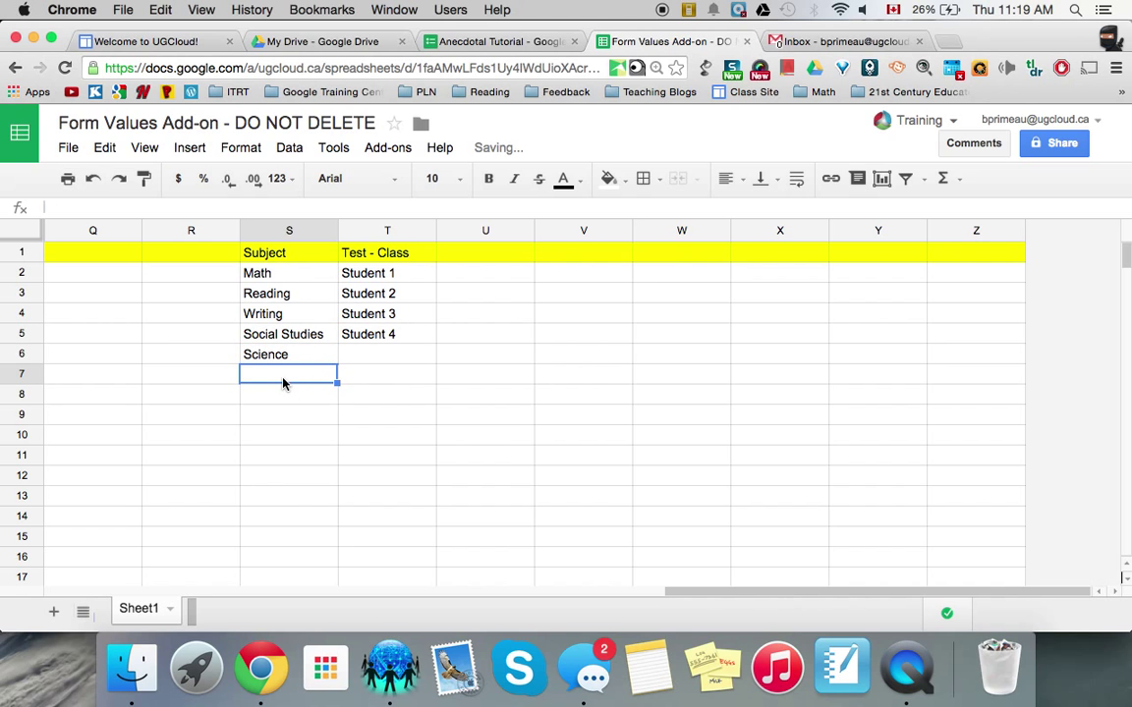
{"action": "type", "text": "History"}
{"action": "left_click", "coordinate": [278, 401]}
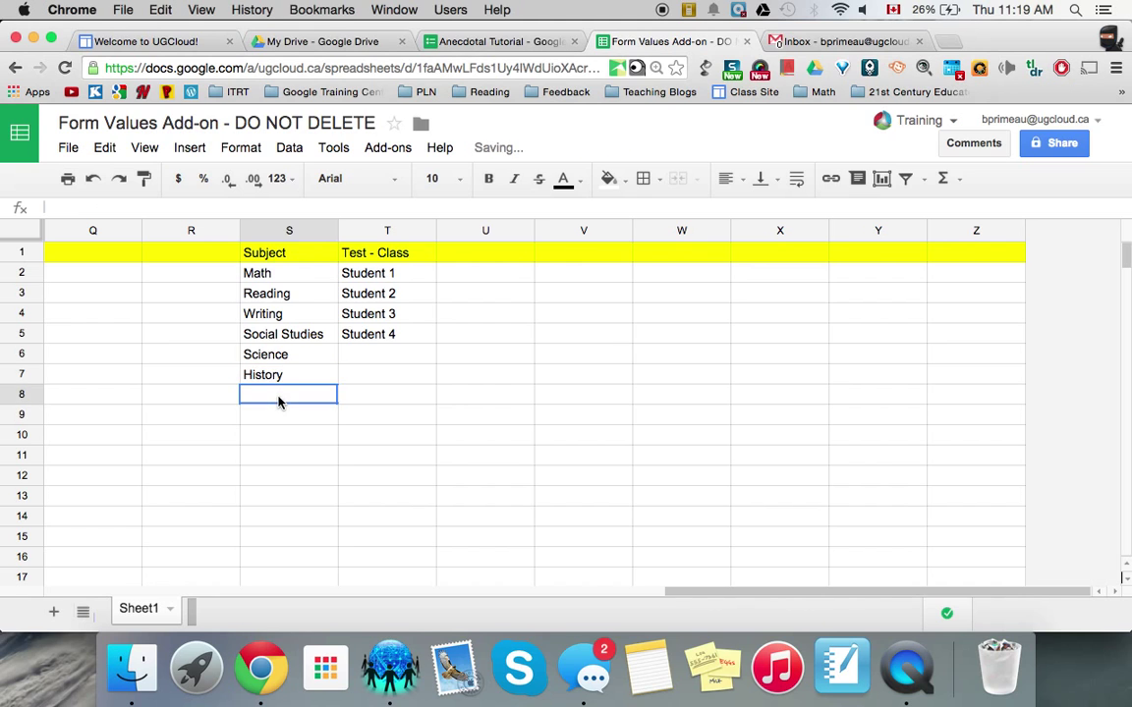
{"action": "type", "text": "Geogra"}
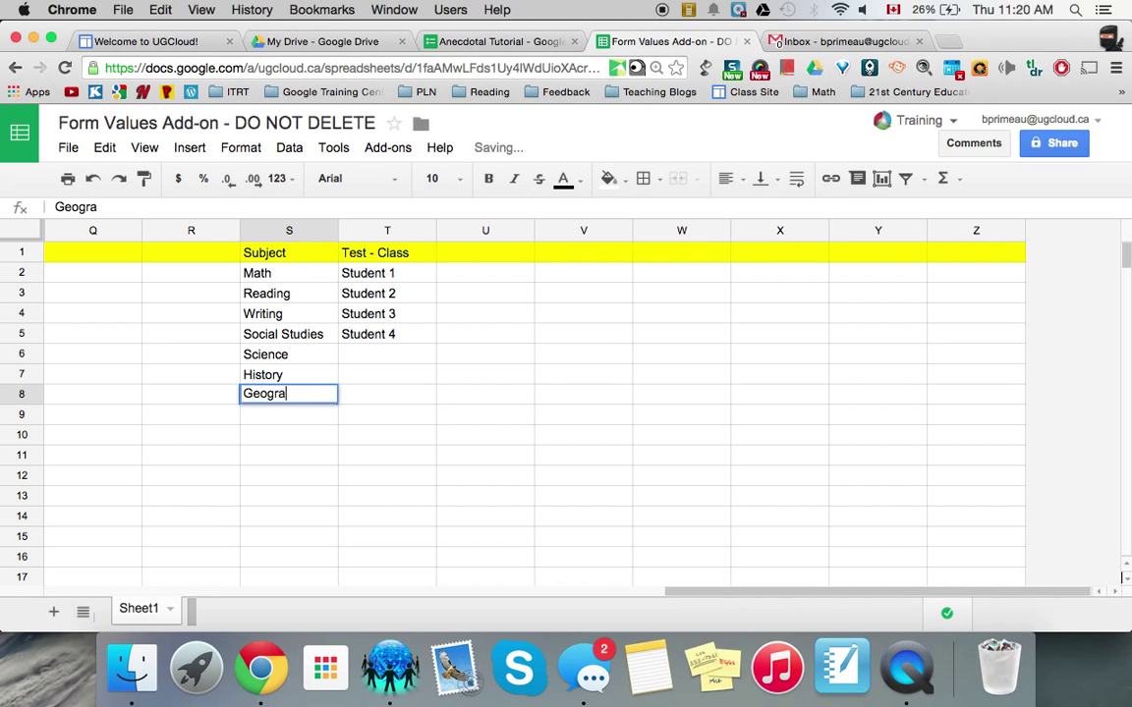
{"action": "type", "text": "phy"}
{"action": "key", "text": "Return"}
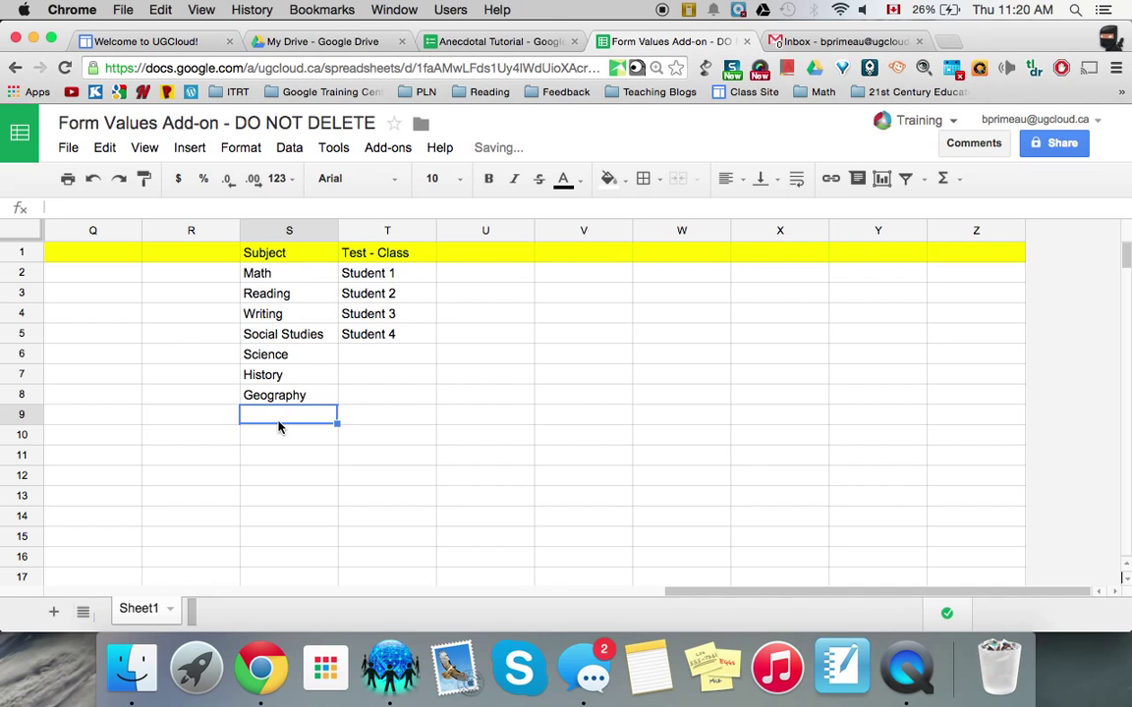
{"action": "type", "text": "Phys Ed"}
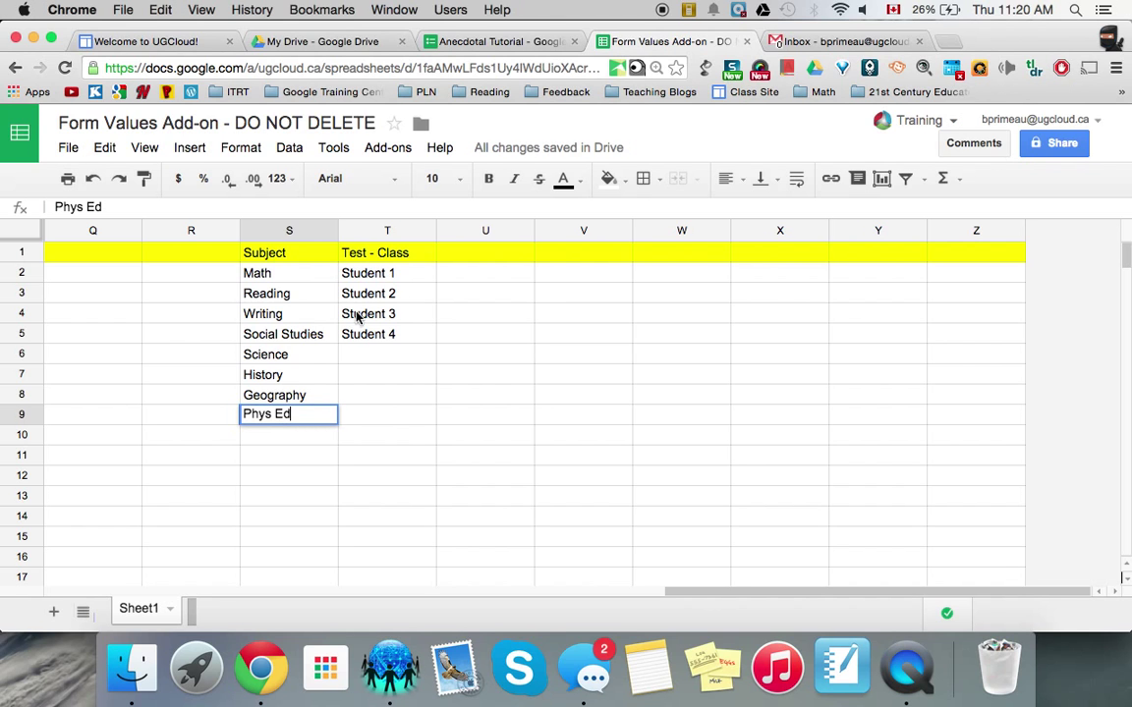
{"action": "left_click", "coordinate": [281, 460]}
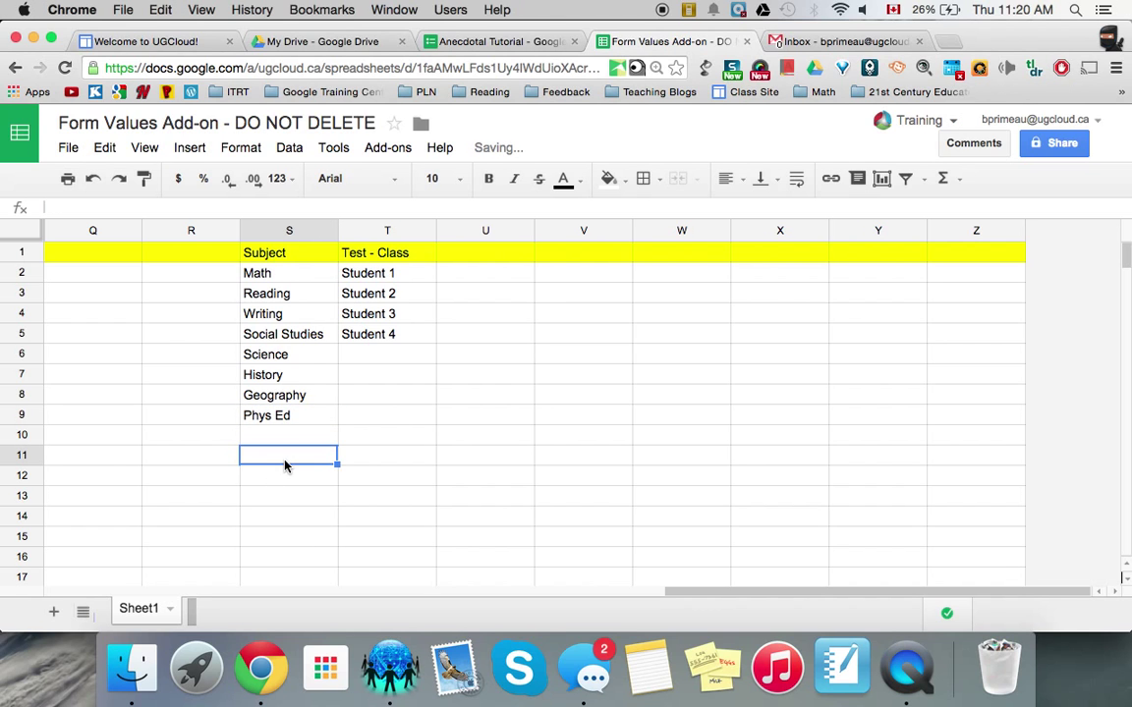
Refresh the value lists and submit the Subject list from the sidebar
{"action": "left_click", "coordinate": [481, 41]}
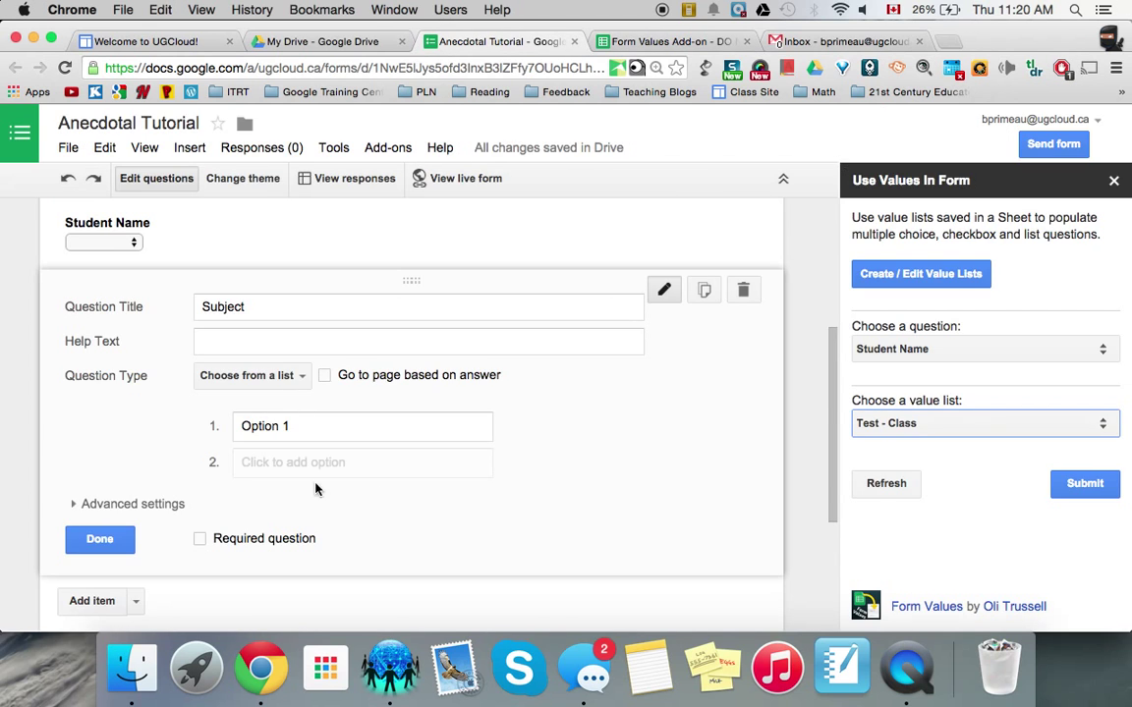
{"action": "left_click", "coordinate": [905, 483]}
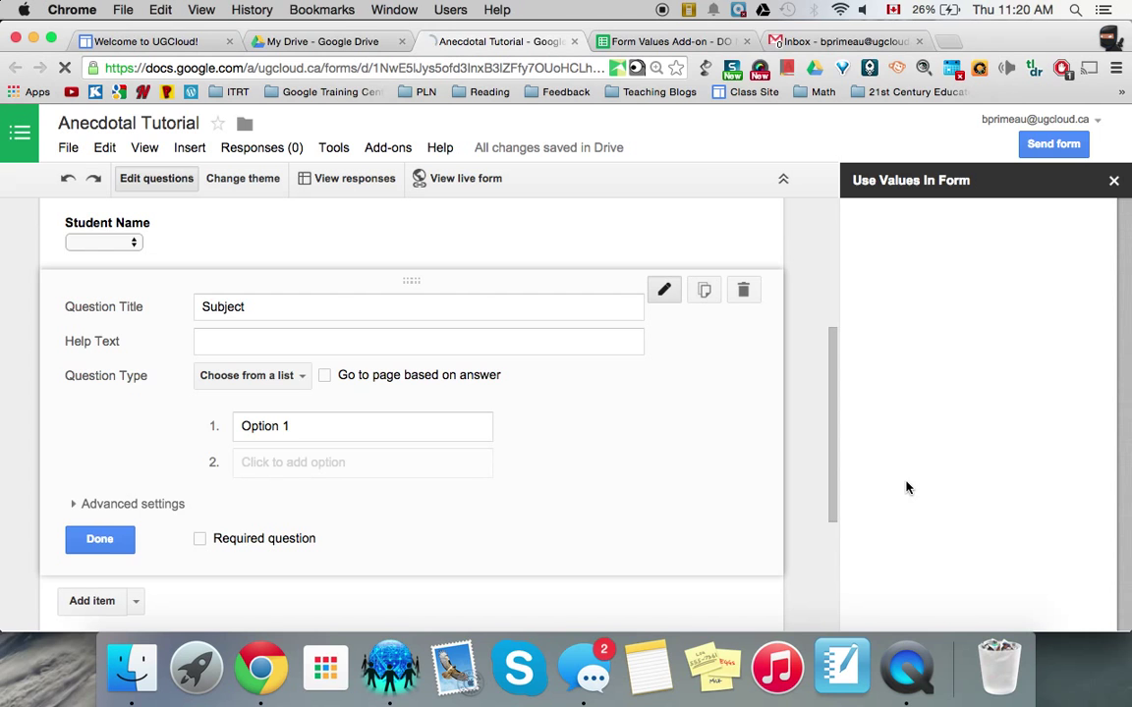
{"action": "left_click", "coordinate": [1022, 424]}
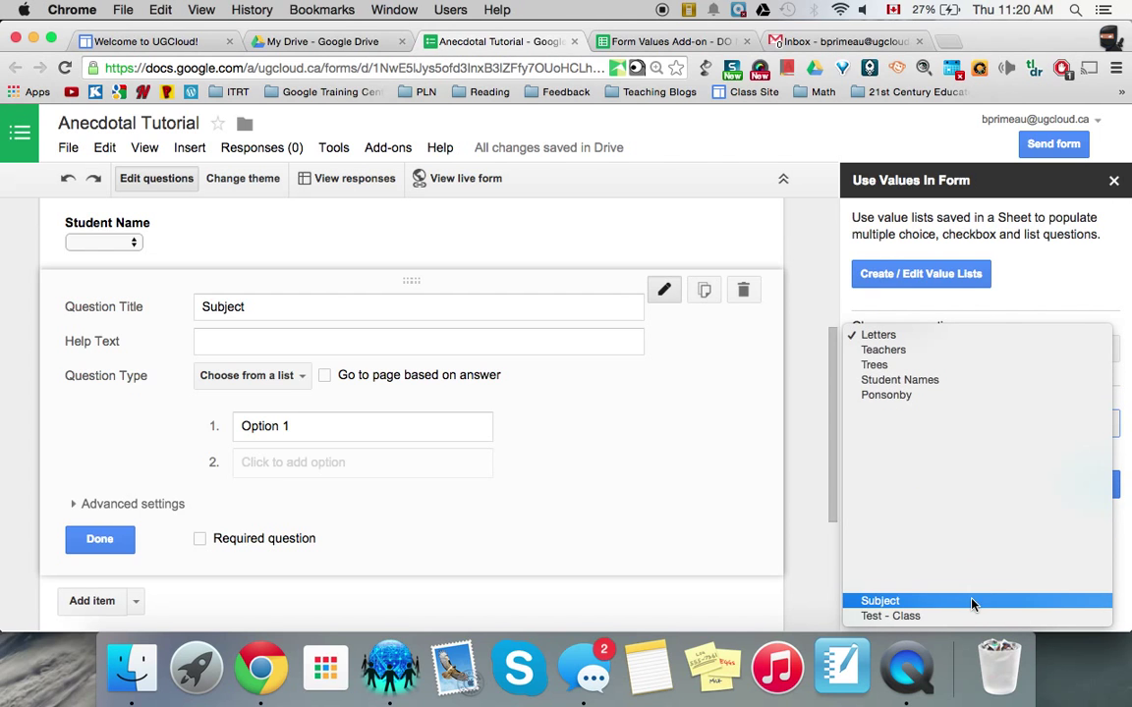
{"action": "left_click", "coordinate": [972, 601]}
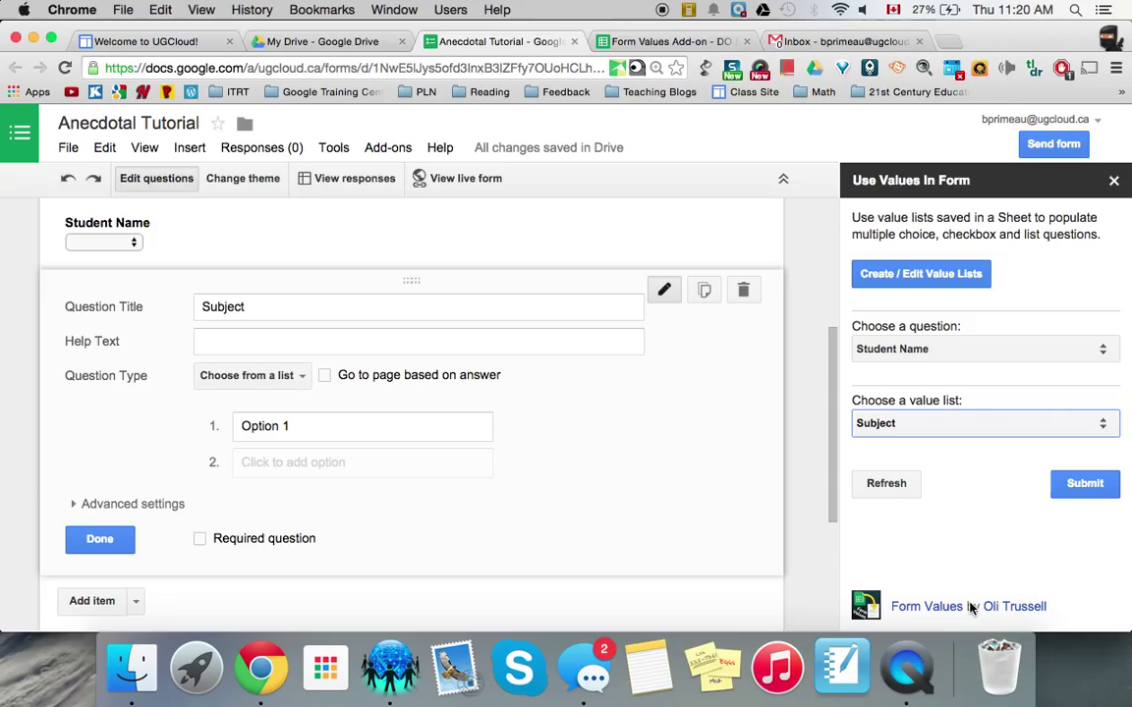
{"action": "left_click", "coordinate": [1084, 483]}
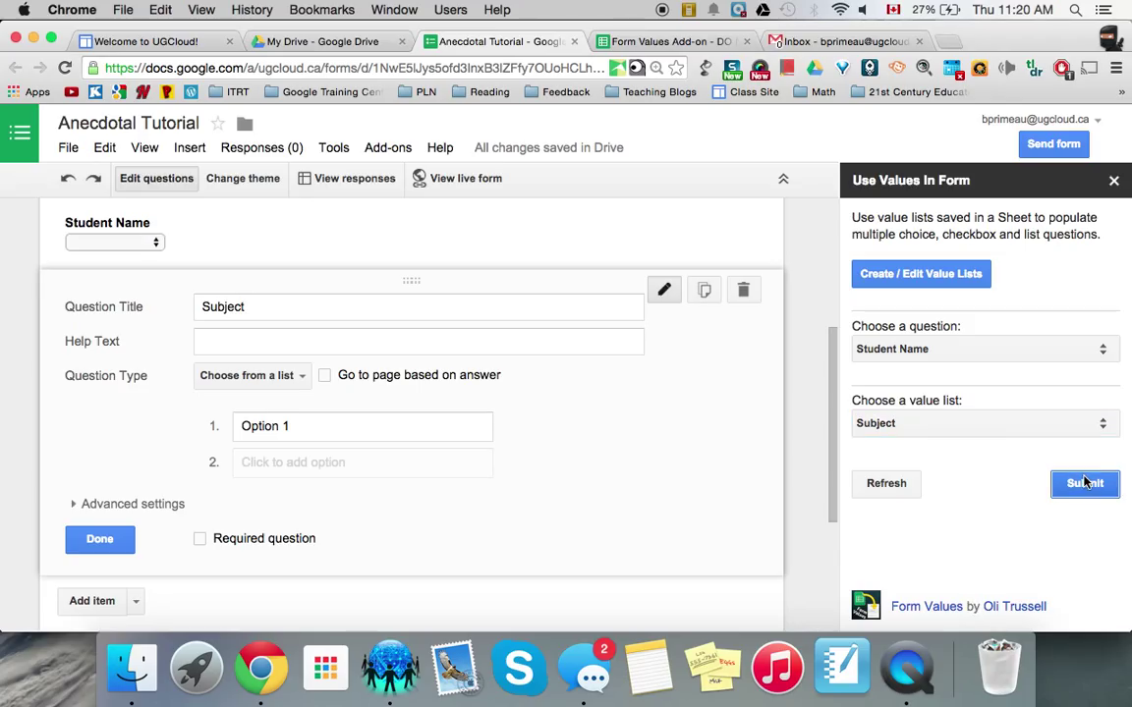
{"action": "left_click", "coordinate": [458, 403]}
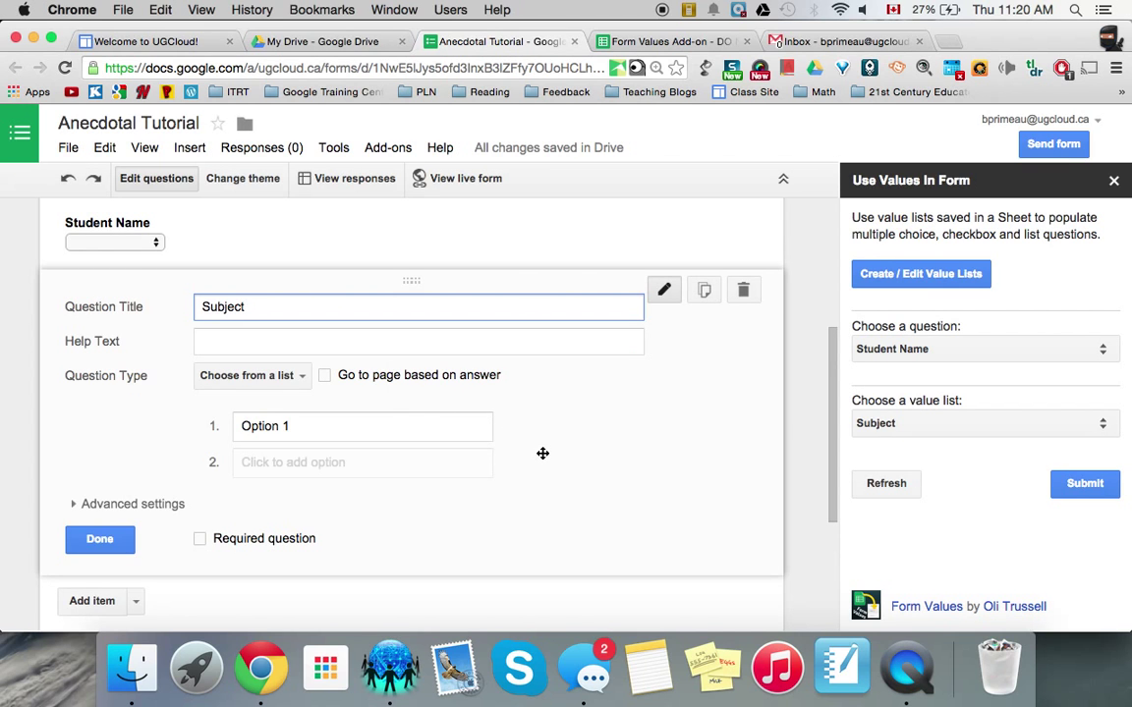
{"action": "scroll", "coordinate": [543, 453], "scroll_direction": "down", "scroll_amount": 1}
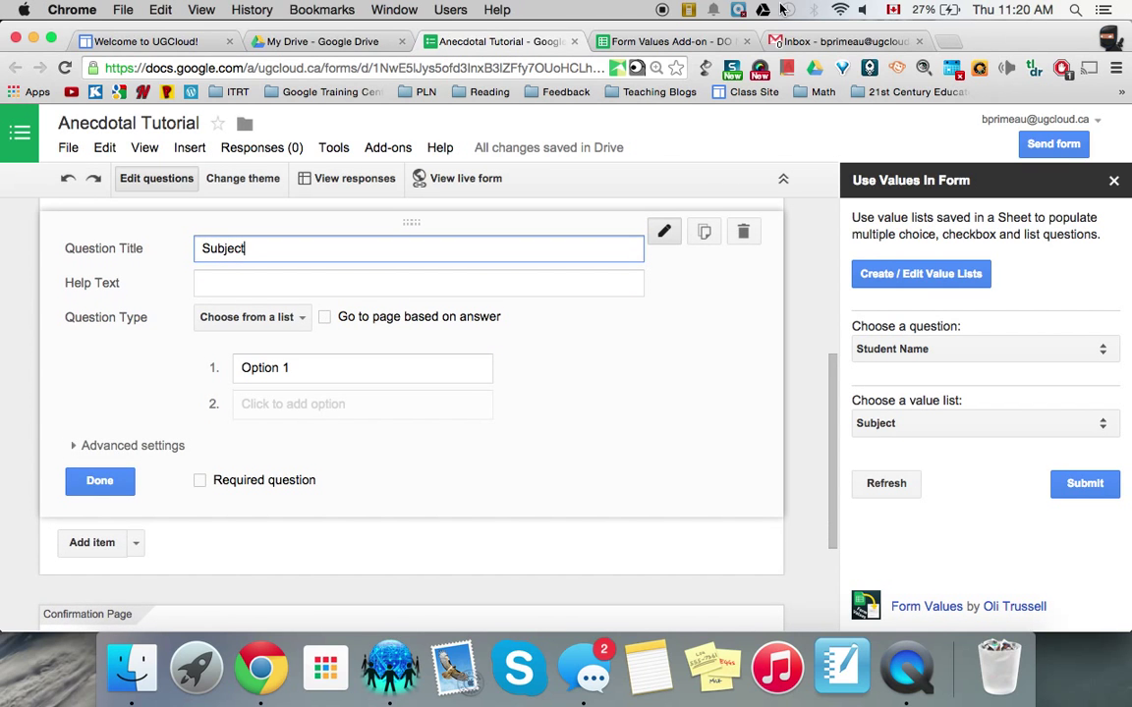
Target the Subject question and fill it with the Subject value list
{"action": "left_click", "coordinate": [668, 41]}
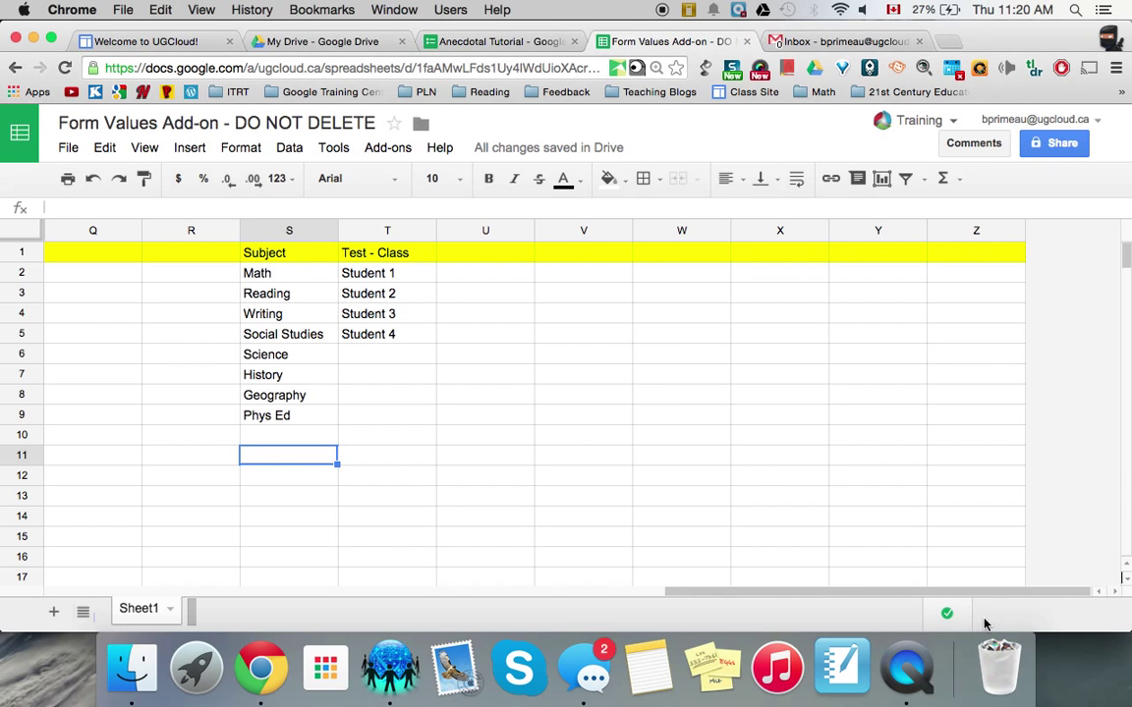
{"action": "left_click", "coordinate": [477, 41]}
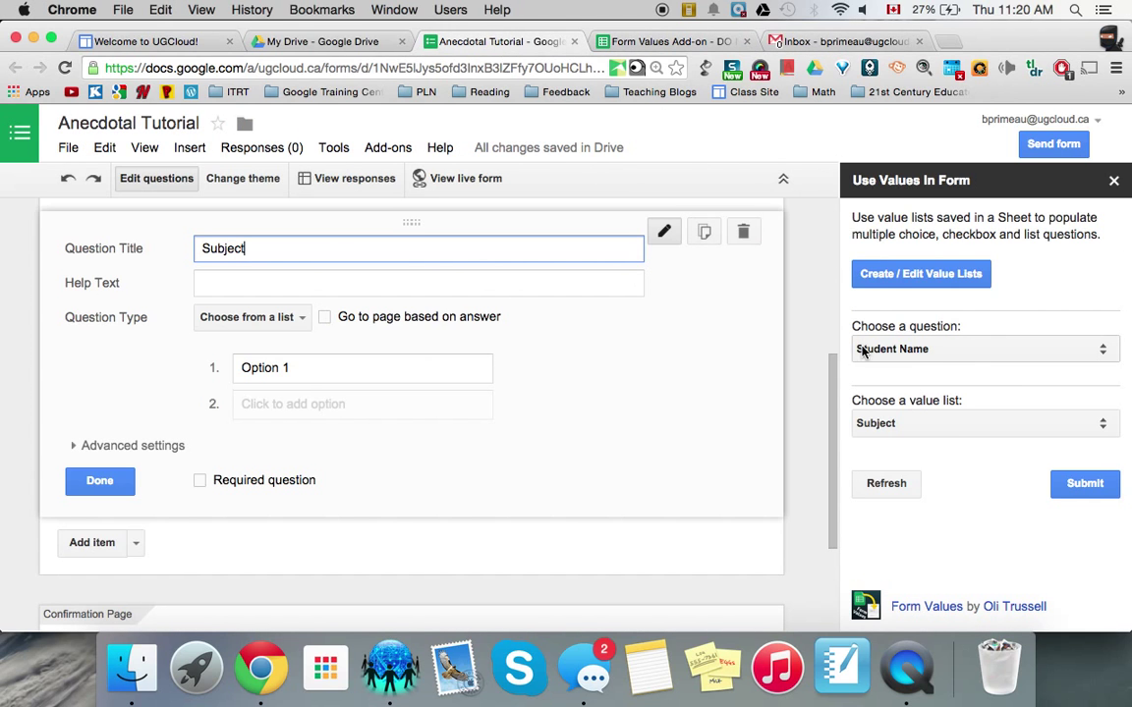
{"action": "left_click", "coordinate": [1002, 423]}
{"action": "left_click", "coordinate": [990, 423]}
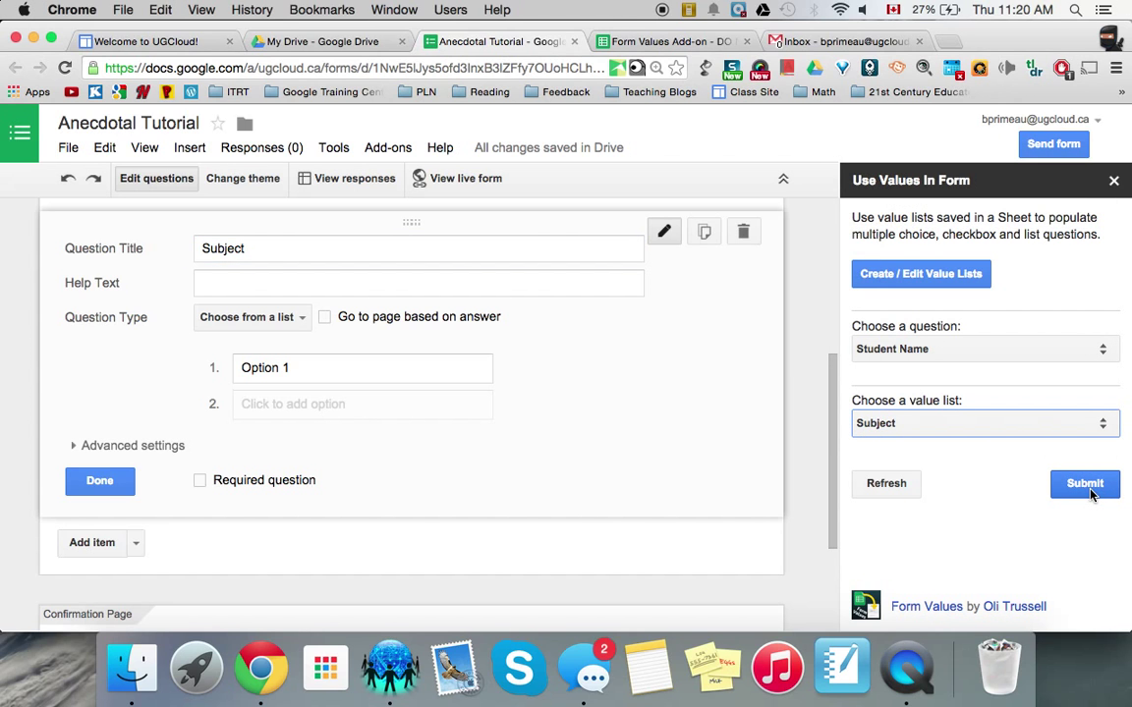
{"action": "left_click", "coordinate": [880, 349]}
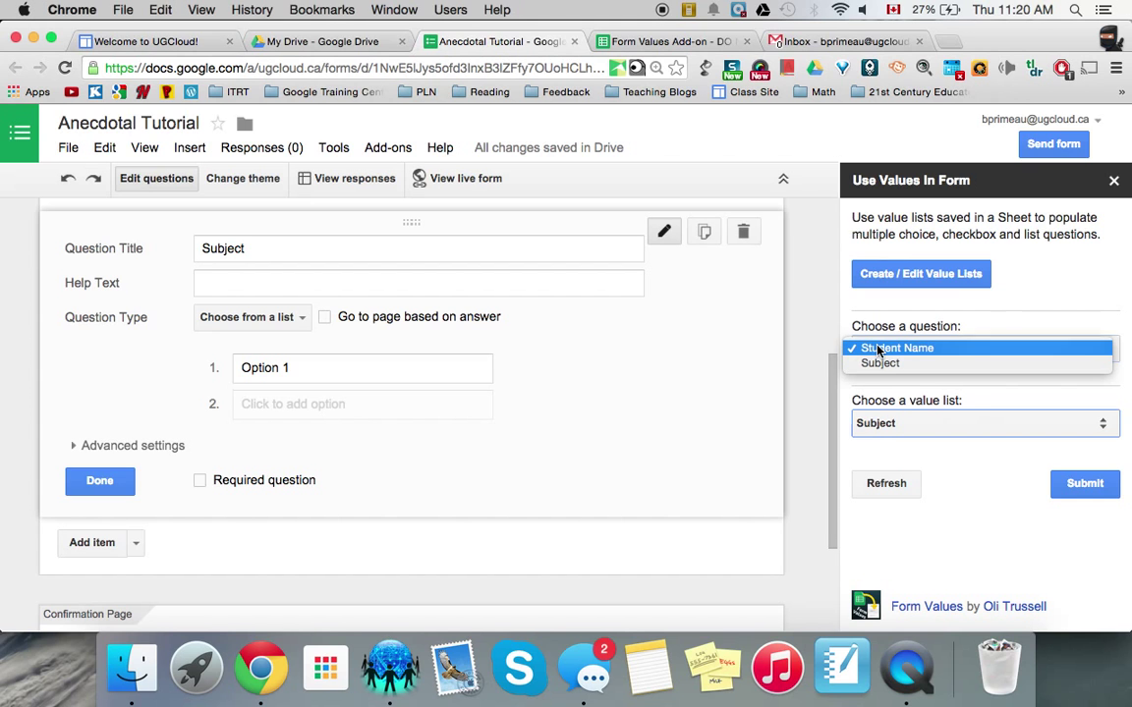
{"action": "left_click", "coordinate": [874, 364]}
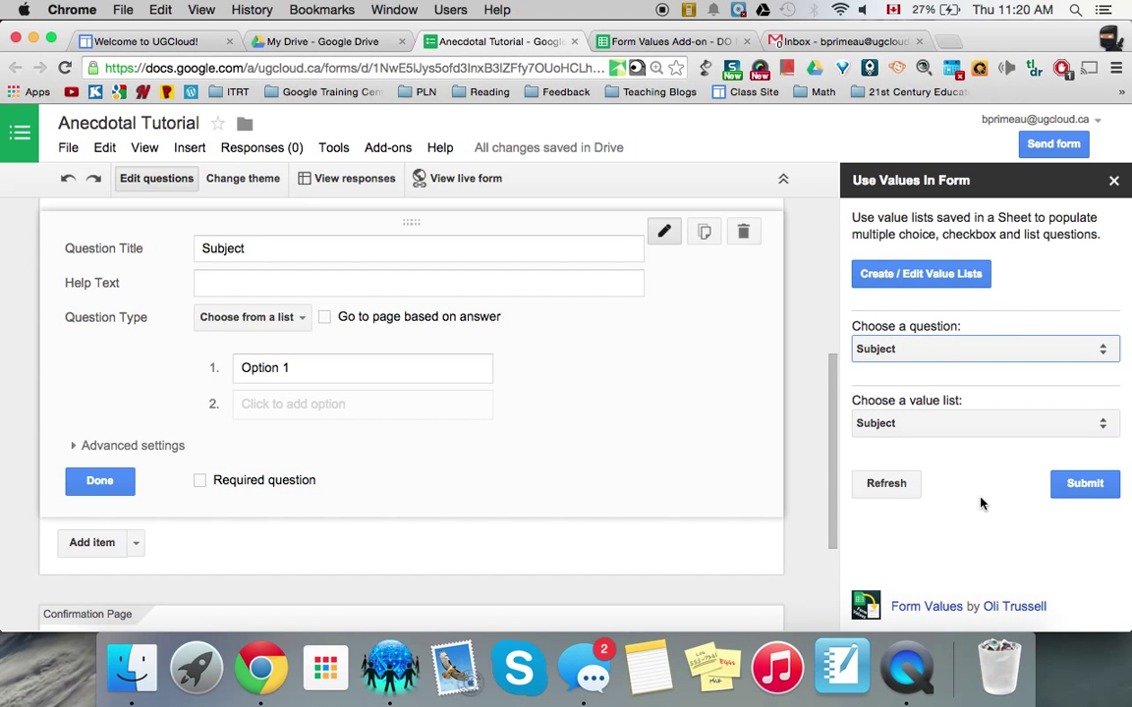
{"action": "left_click", "coordinate": [1081, 484]}
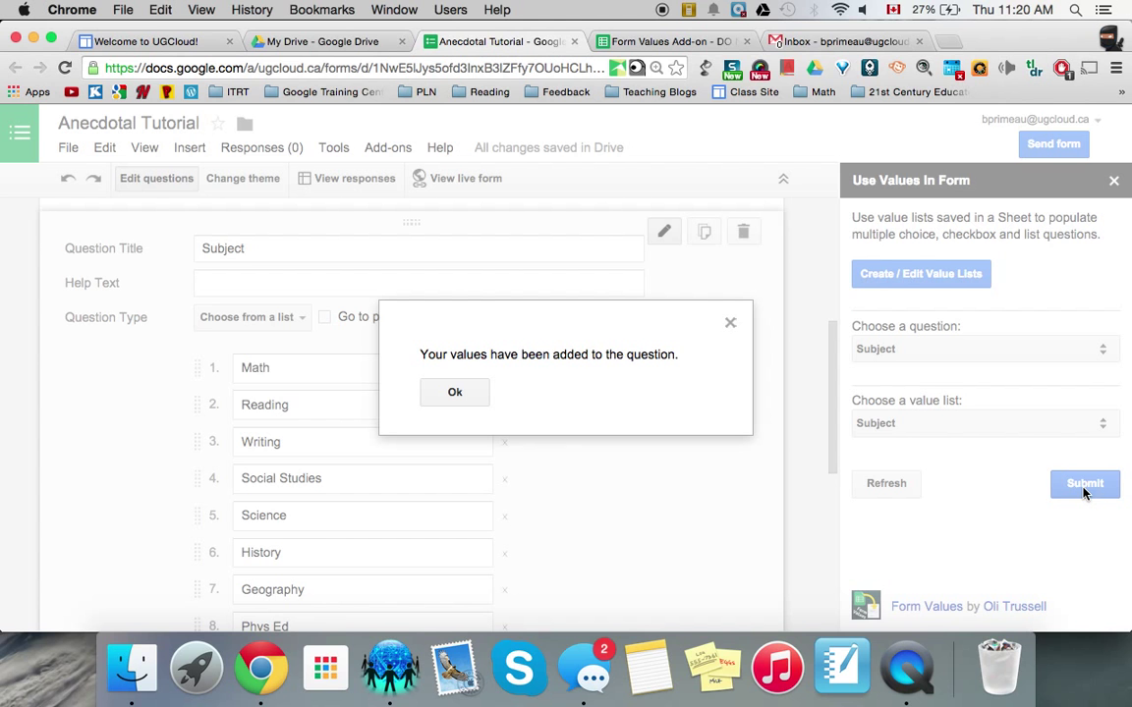
Refill Student Name with Student 1–4 from Test - Class, then add a text question
{"action": "left_click", "coordinate": [439, 386]}
{"action": "scroll", "coordinate": [452, 396], "scroll_direction": "up", "scroll_amount": 5}
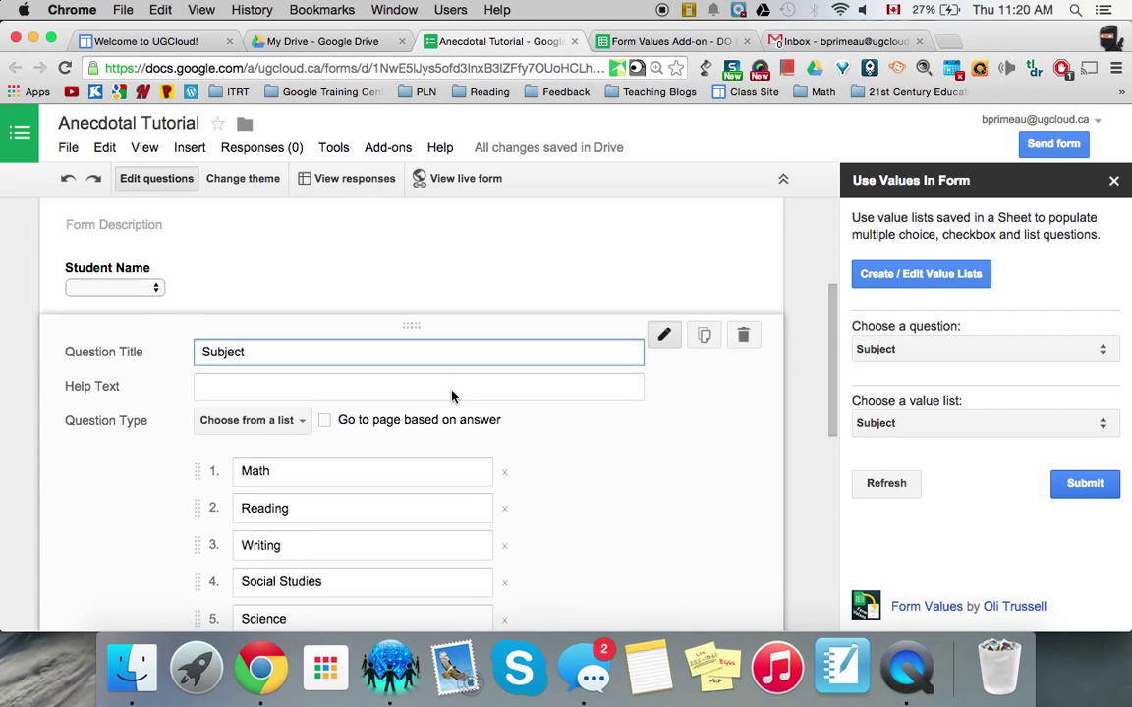
{"action": "scroll", "coordinate": [451, 396], "scroll_direction": "down", "scroll_amount": 15}
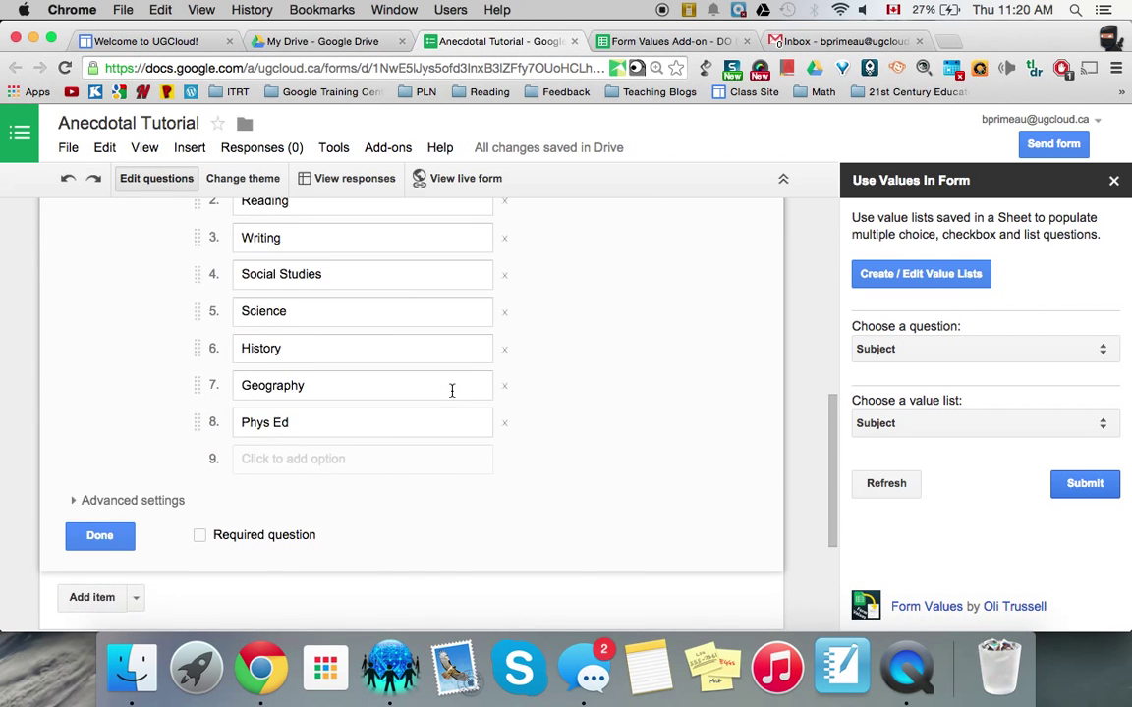
{"action": "scroll", "coordinate": [452, 396], "scroll_direction": "up", "scroll_amount": 10}
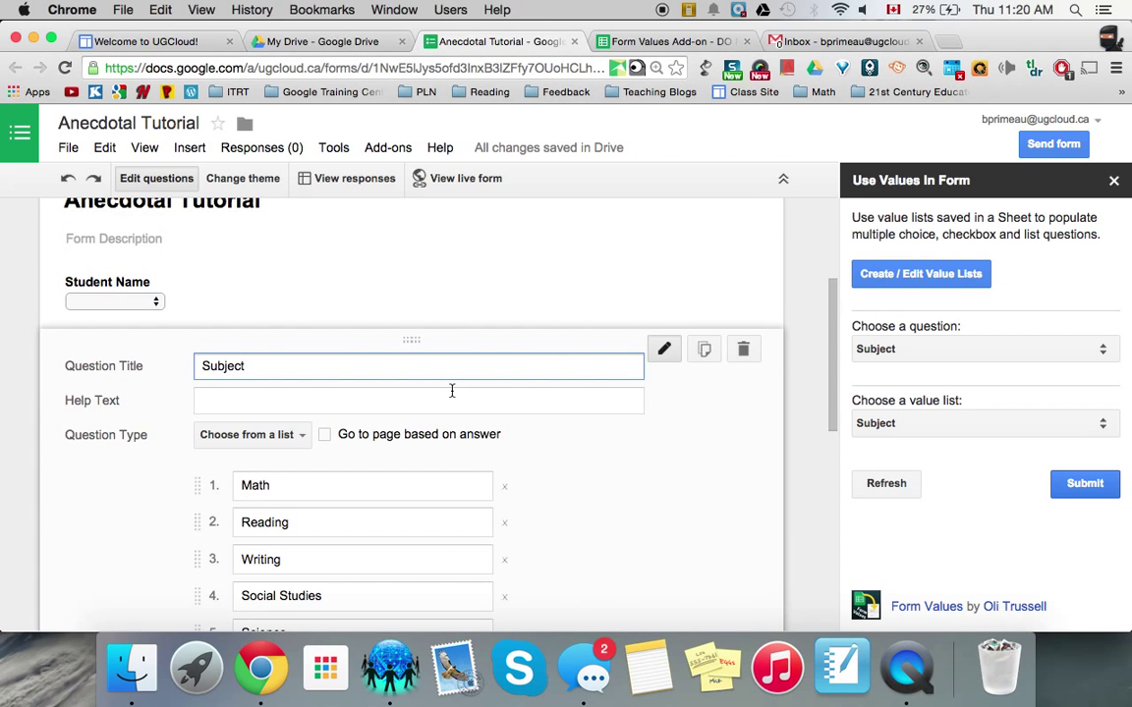
{"action": "left_click", "coordinate": [191, 265]}
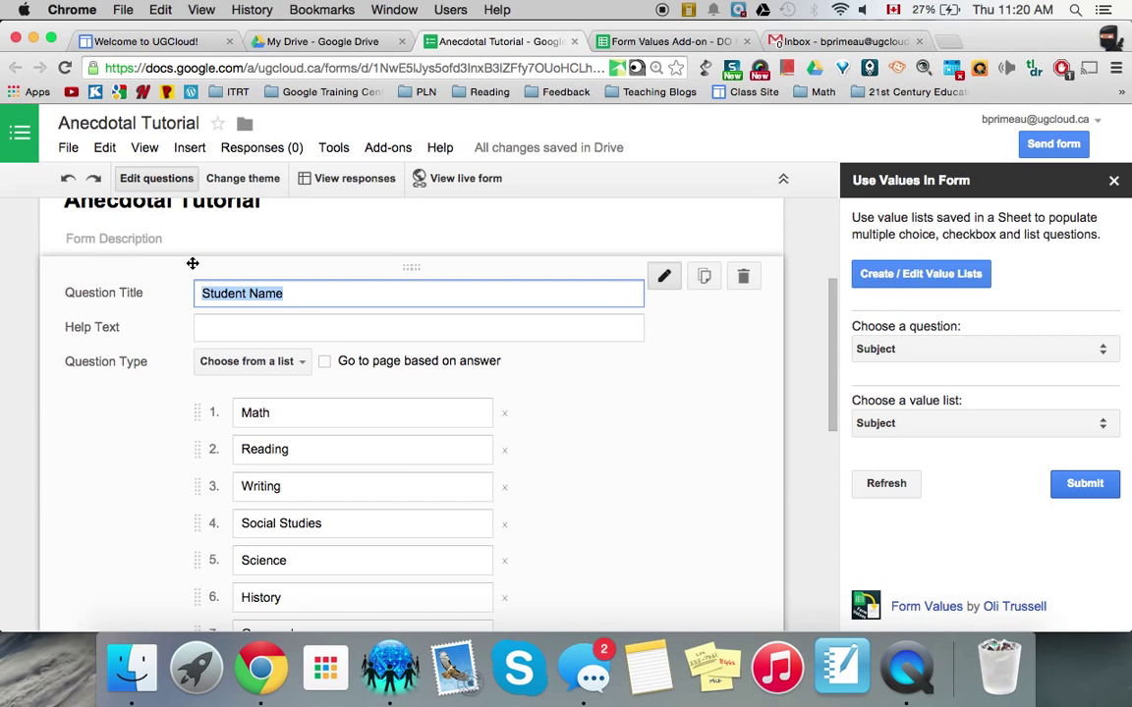
{"action": "left_click", "coordinate": [877, 350]}
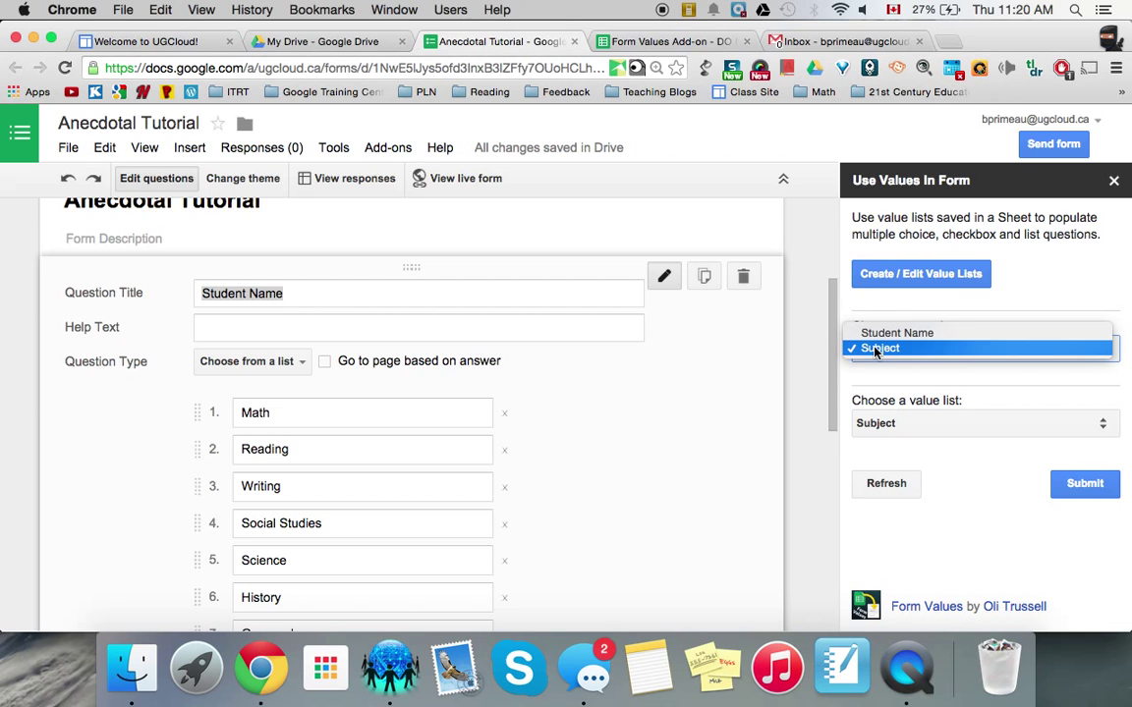
{"action": "left_click", "coordinate": [889, 334]}
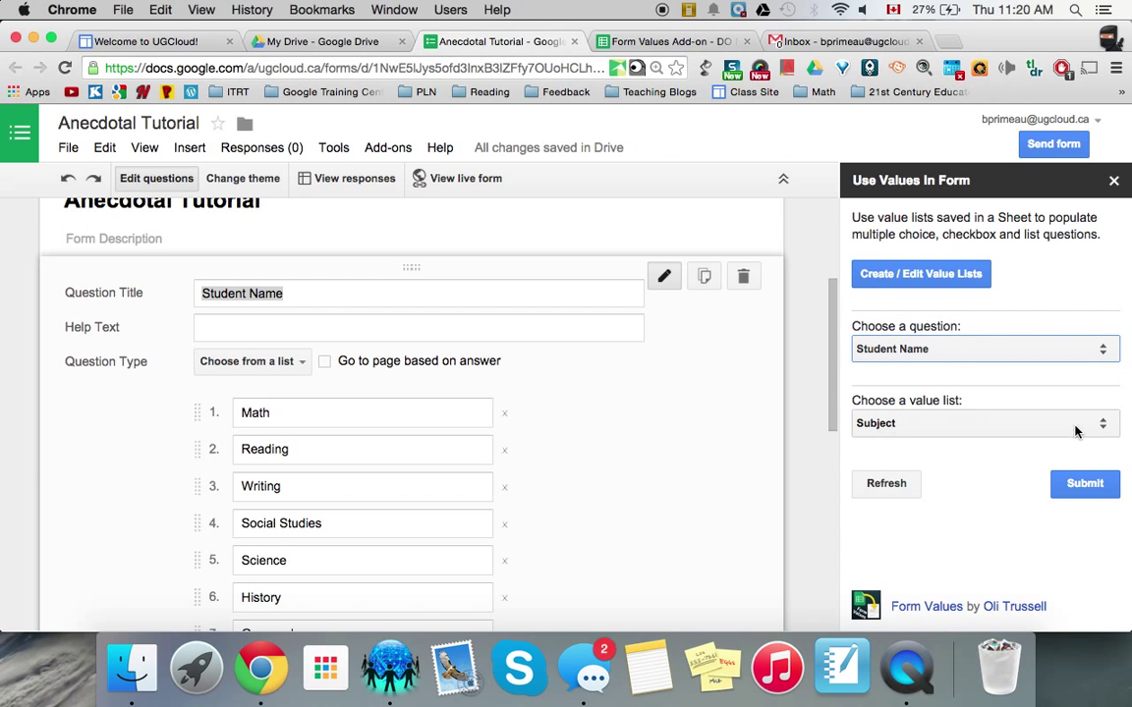
{"action": "left_click", "coordinate": [1090, 424]}
{"action": "left_click", "coordinate": [952, 439]}
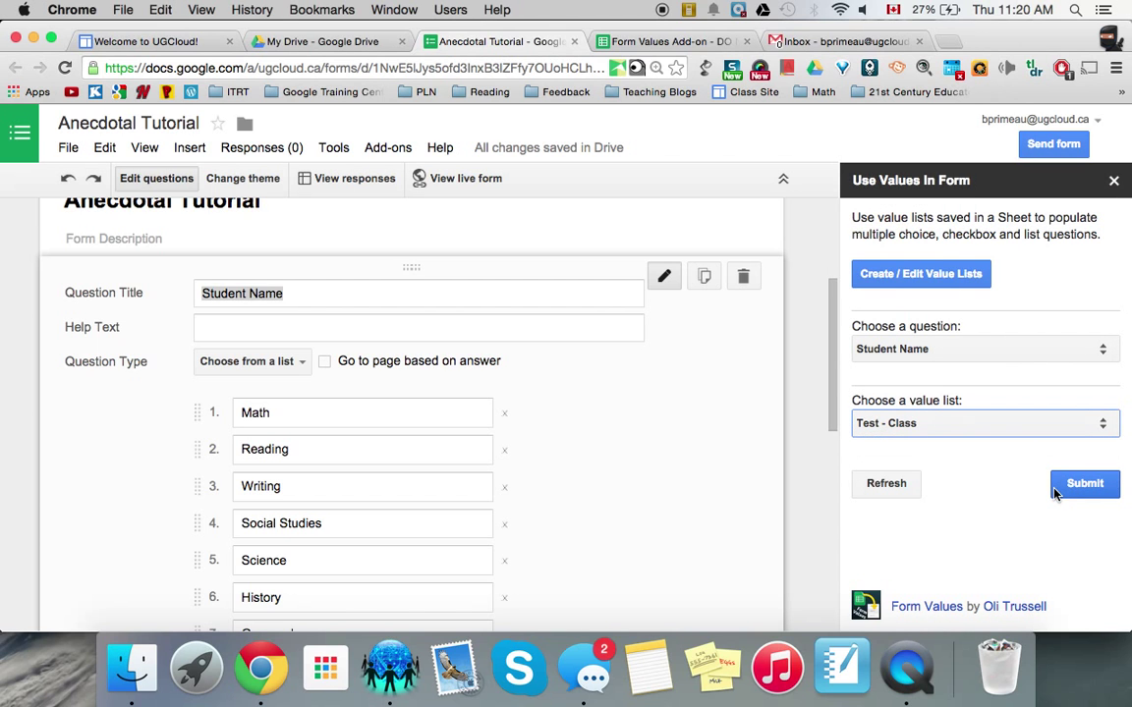
{"action": "left_click", "coordinate": [1092, 487]}
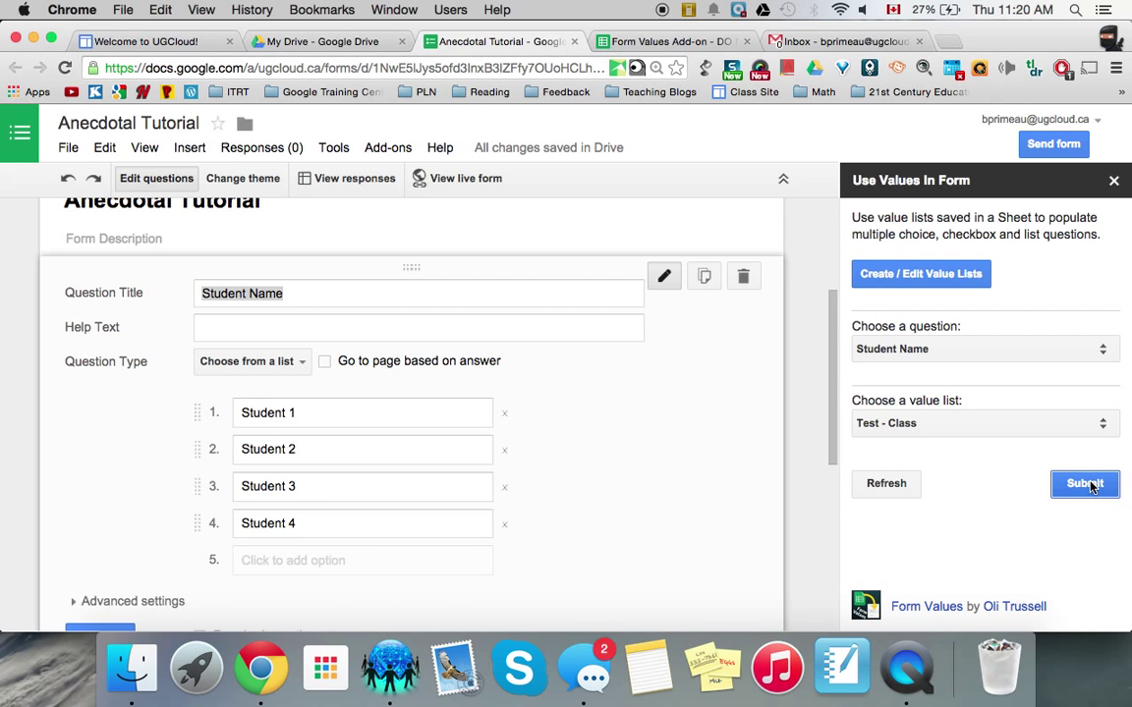
{"action": "left_click", "coordinate": [458, 393]}
{"action": "scroll", "coordinate": [473, 393], "scroll_direction": "down", "scroll_amount": 5}
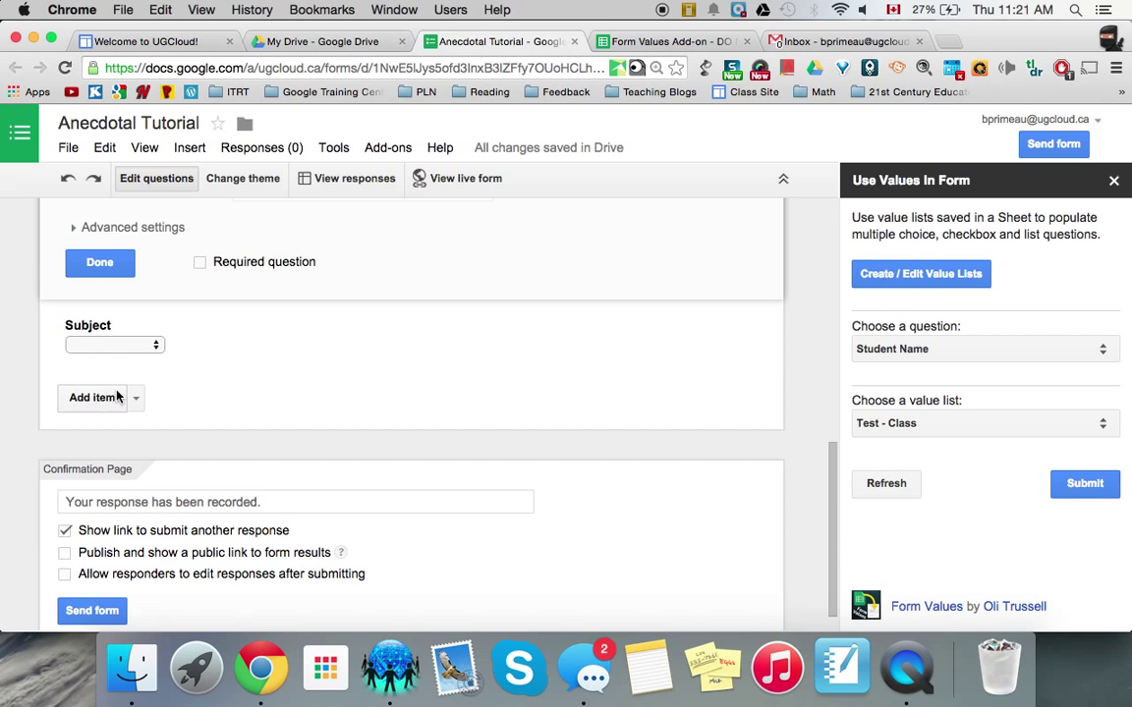
{"action": "left_click", "coordinate": [93, 399]}
Title the new text question 'Comment', fixing the typo, and finish editing it
{"action": "type", "text": "CO"}
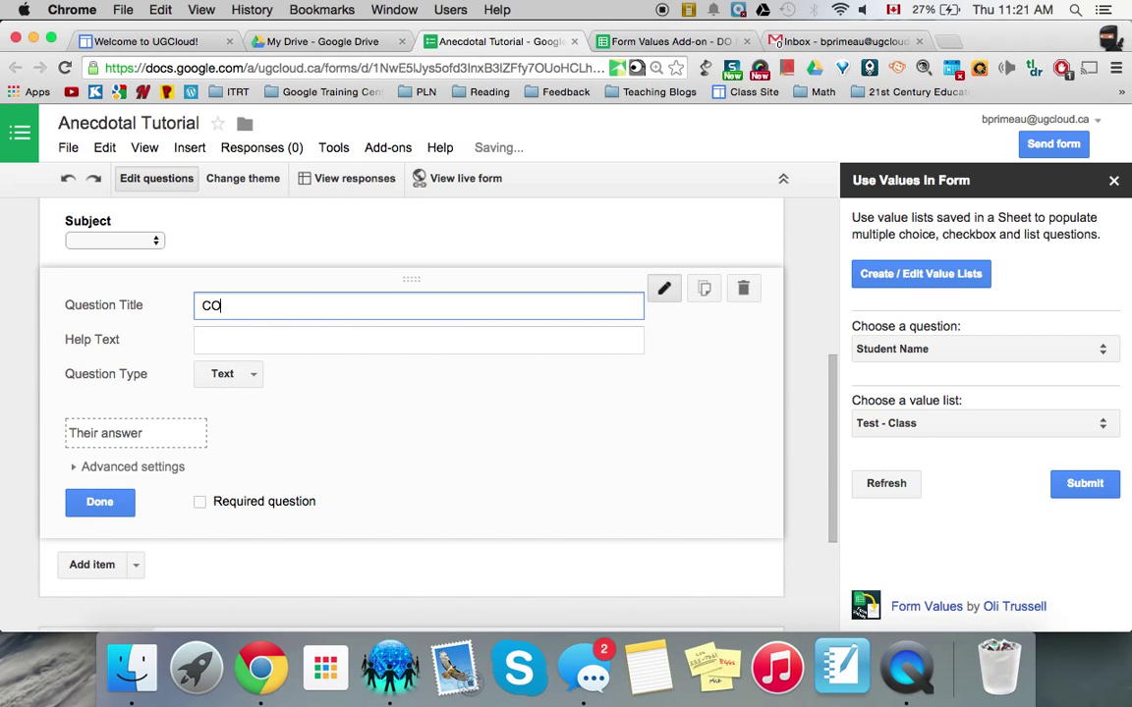
{"action": "type", "text": "mment"}
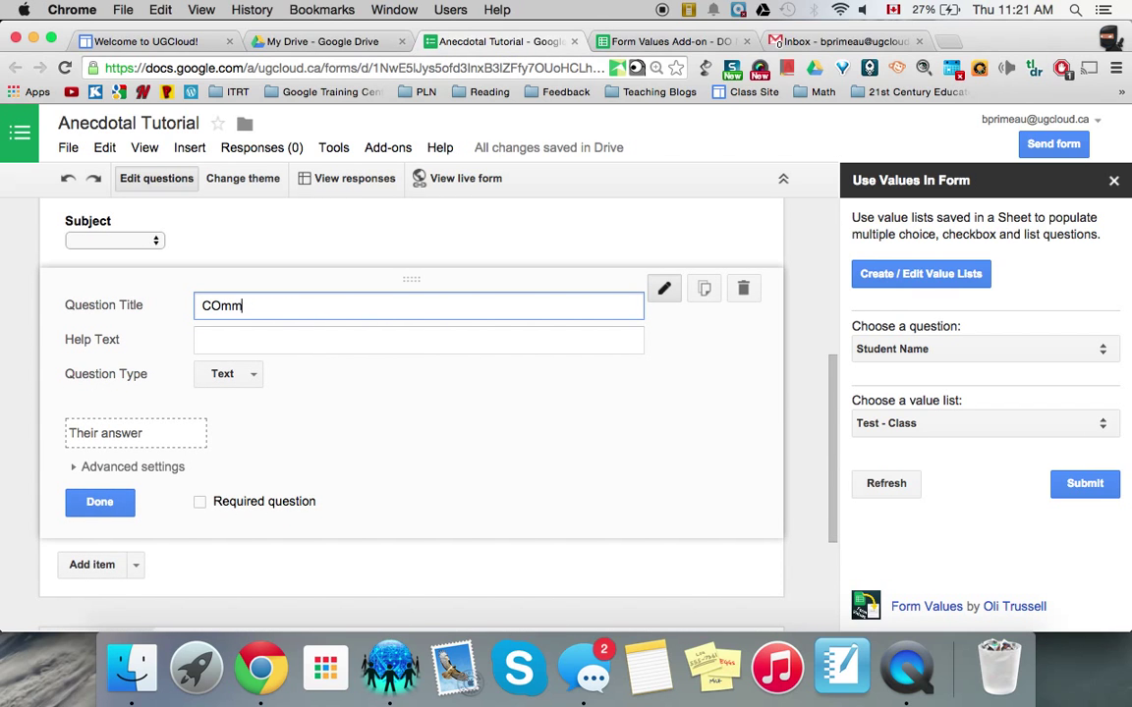
{"action": "key", "text": "BackSpace"}
{"action": "key", "text": "BackSpace"}
{"action": "key", "text": "BackSpace"}
{"action": "left_click", "coordinate": [100, 502]}
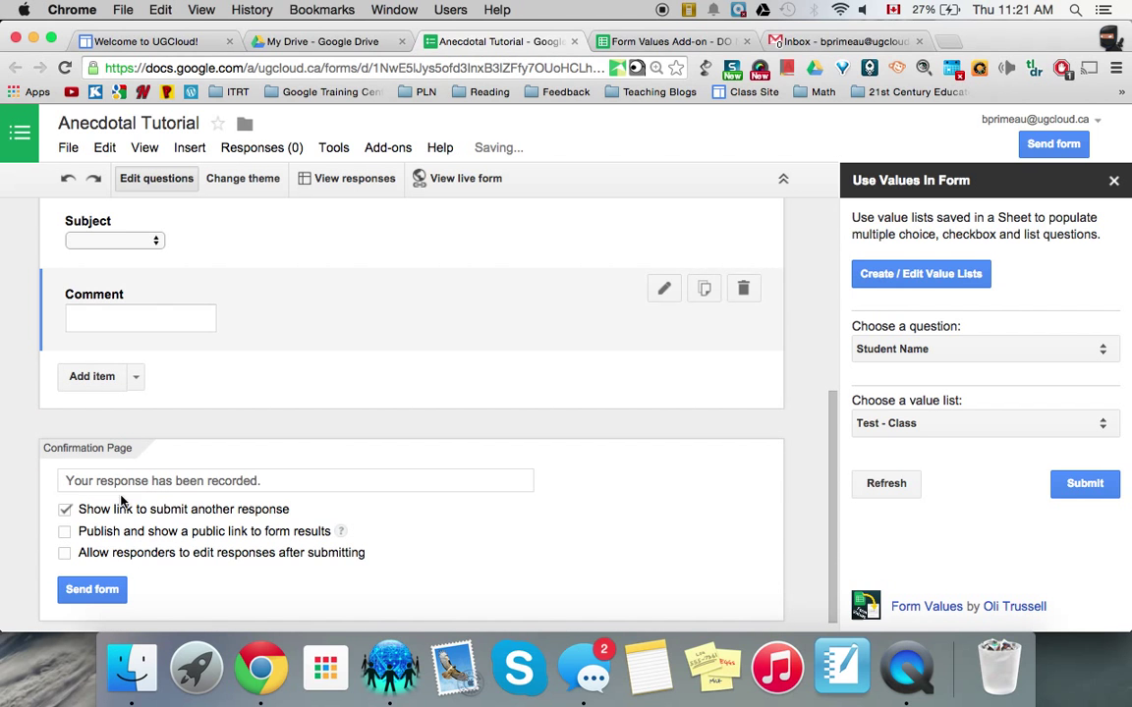
{"action": "scroll", "coordinate": [345, 439], "scroll_direction": "up", "scroll_amount": 5}
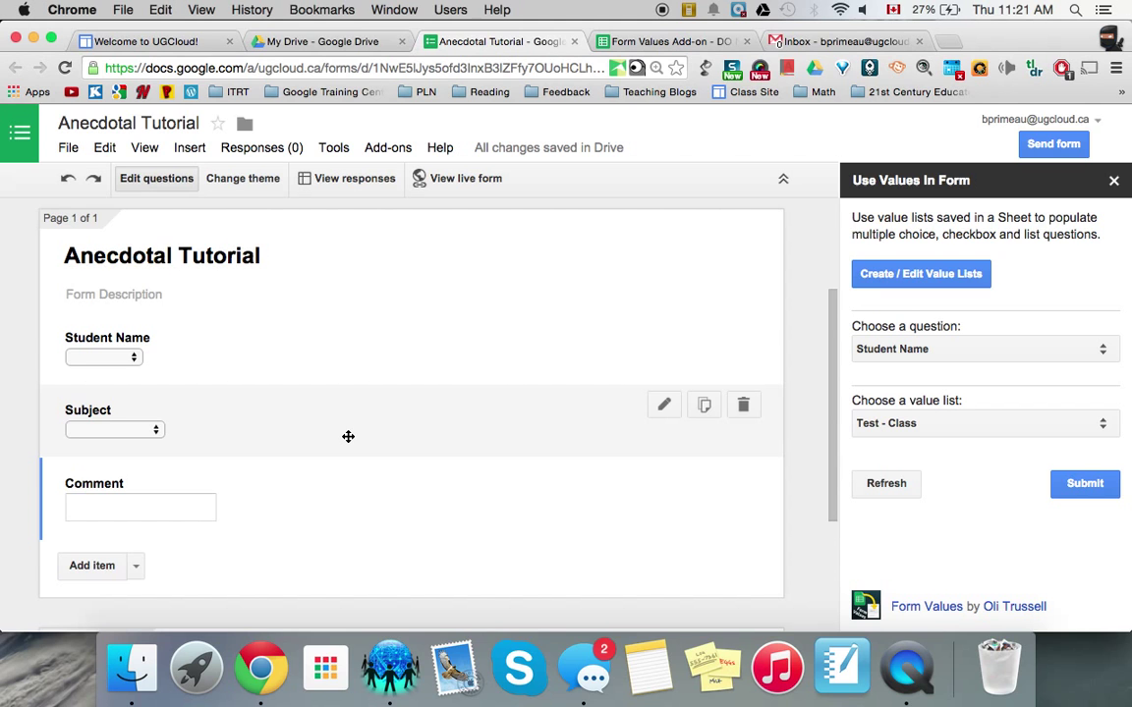
In My Drive, make a new folder called 'Anecdotal Records - Test' and open it
{"action": "left_click", "coordinate": [331, 43]}
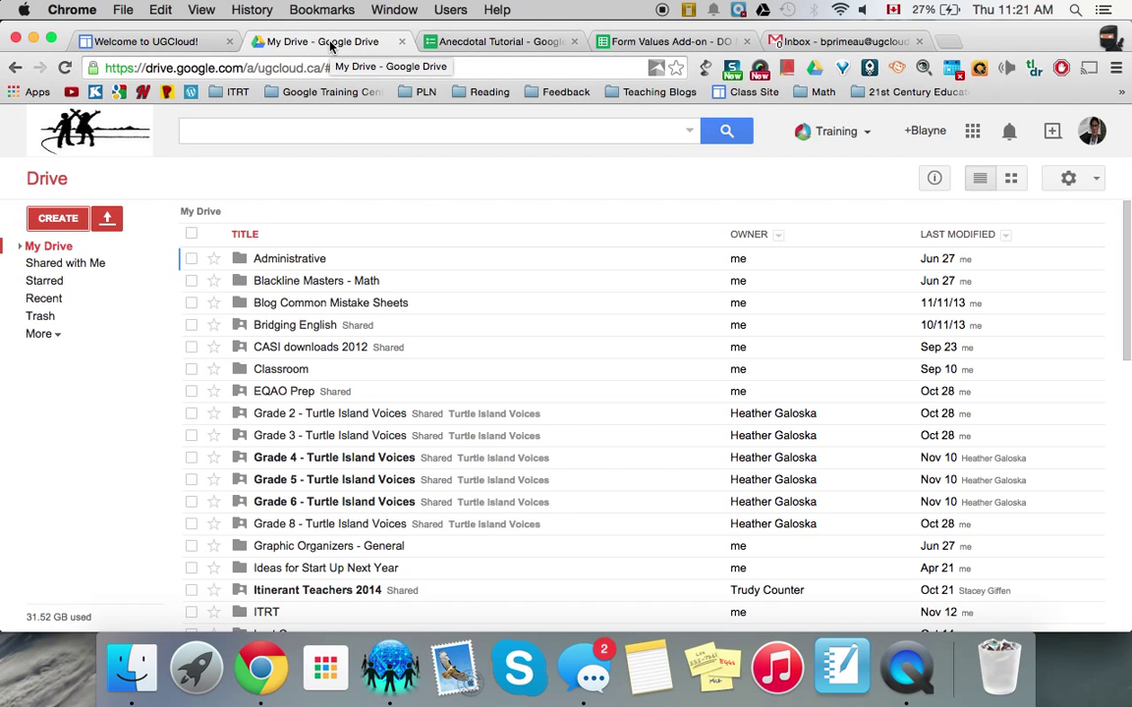
{"action": "left_click", "coordinate": [74, 225]}
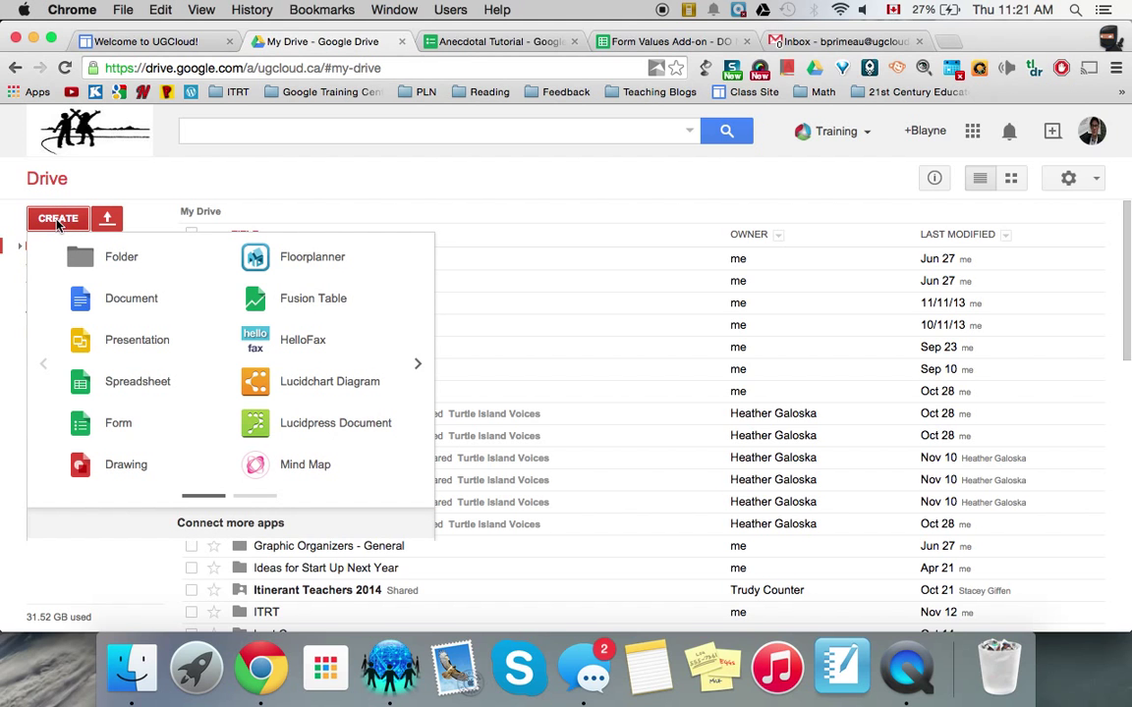
{"action": "left_click", "coordinate": [114, 259]}
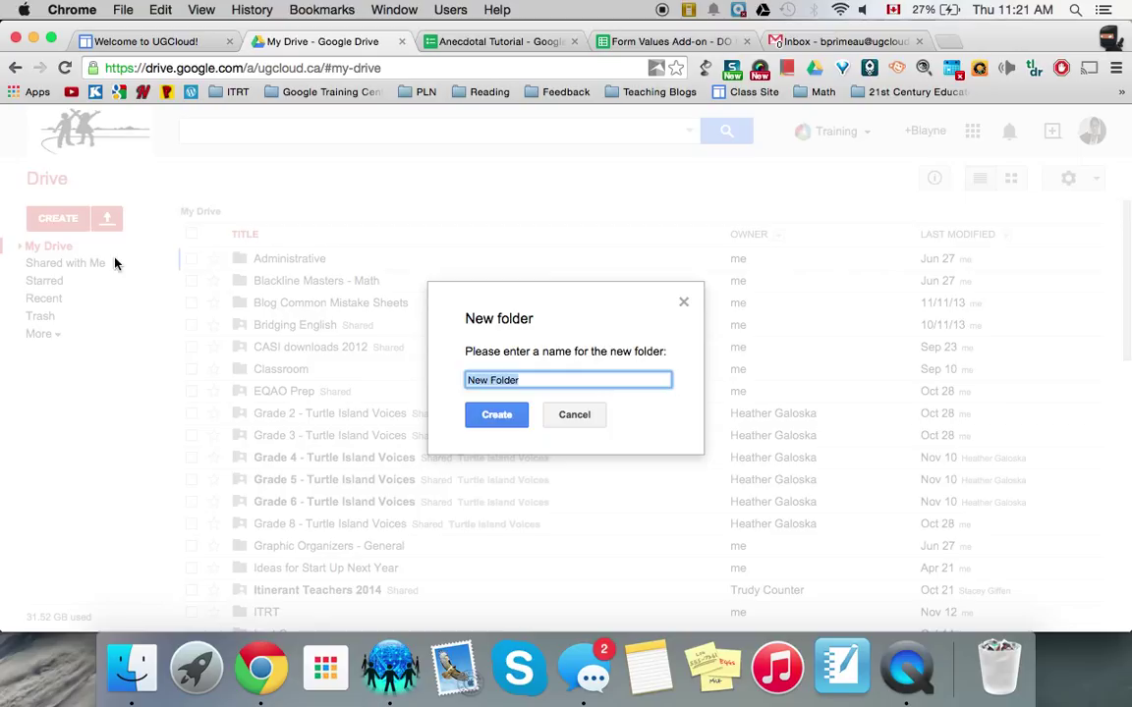
{"action": "key", "text": "BackSpace"}
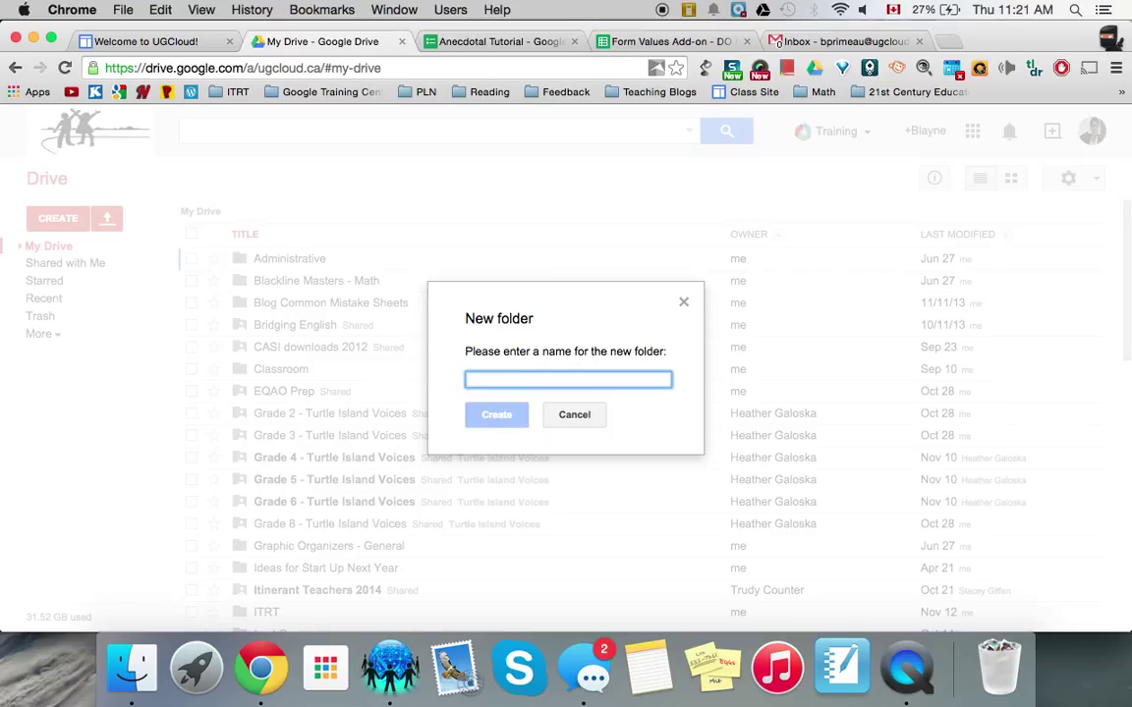
{"action": "type", "text": "Anecdotal Records - Test"}
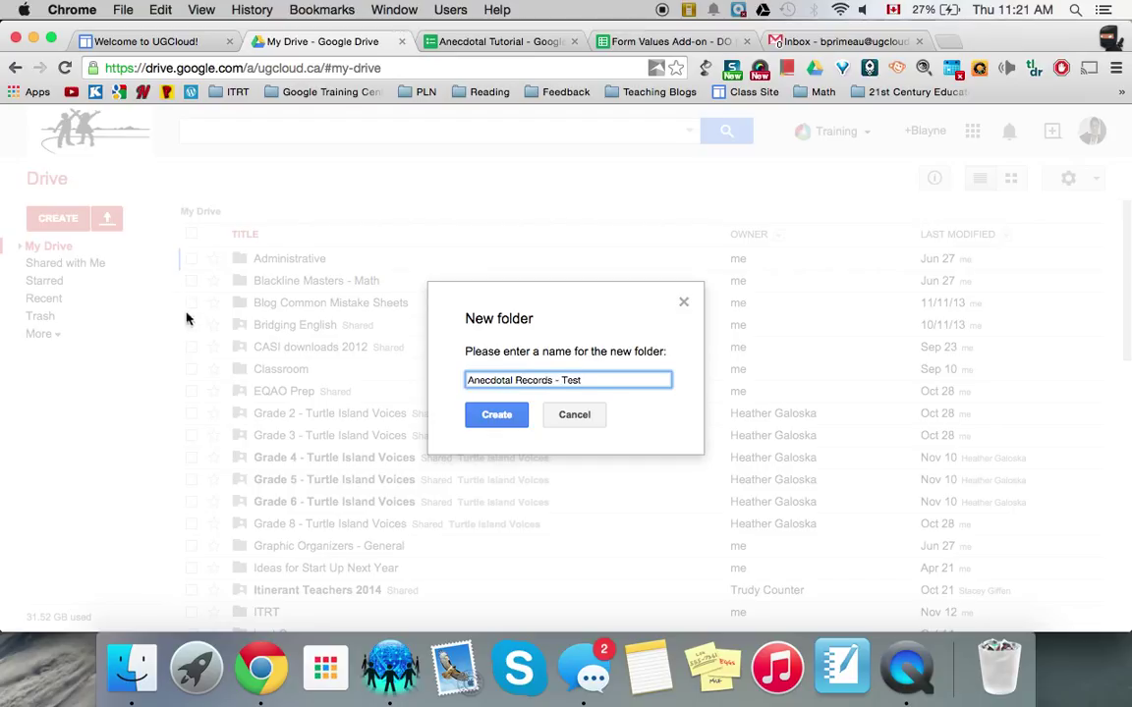
{"action": "left_click", "coordinate": [496, 415]}
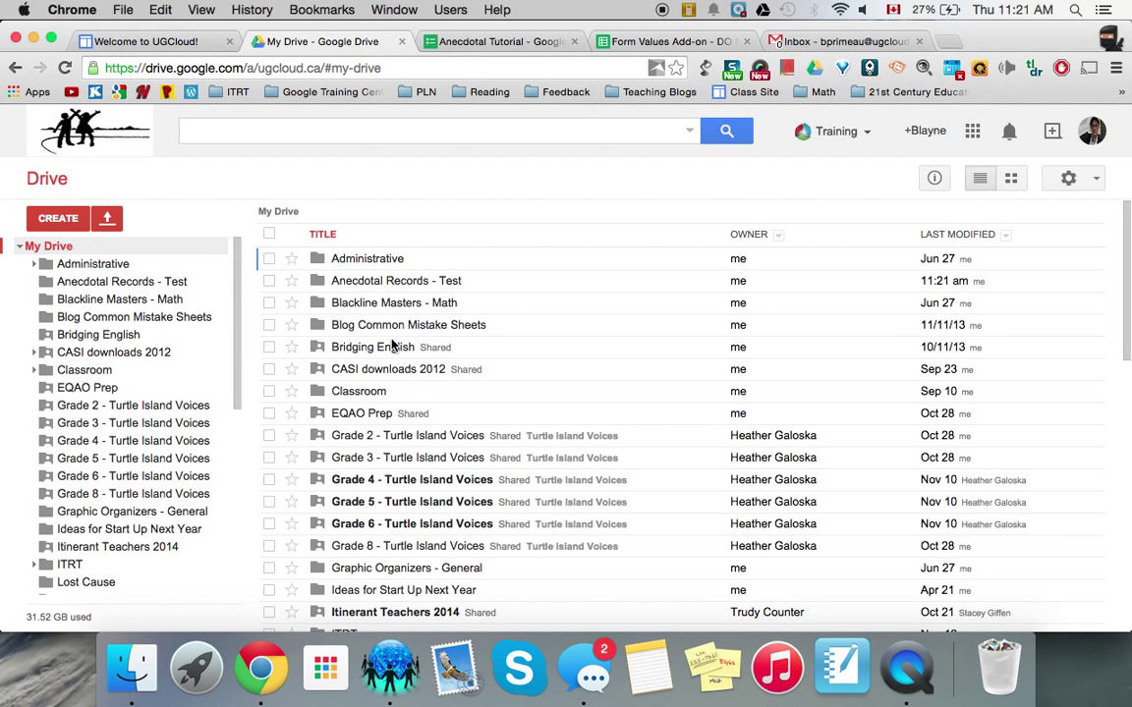
{"action": "left_click", "coordinate": [361, 285]}
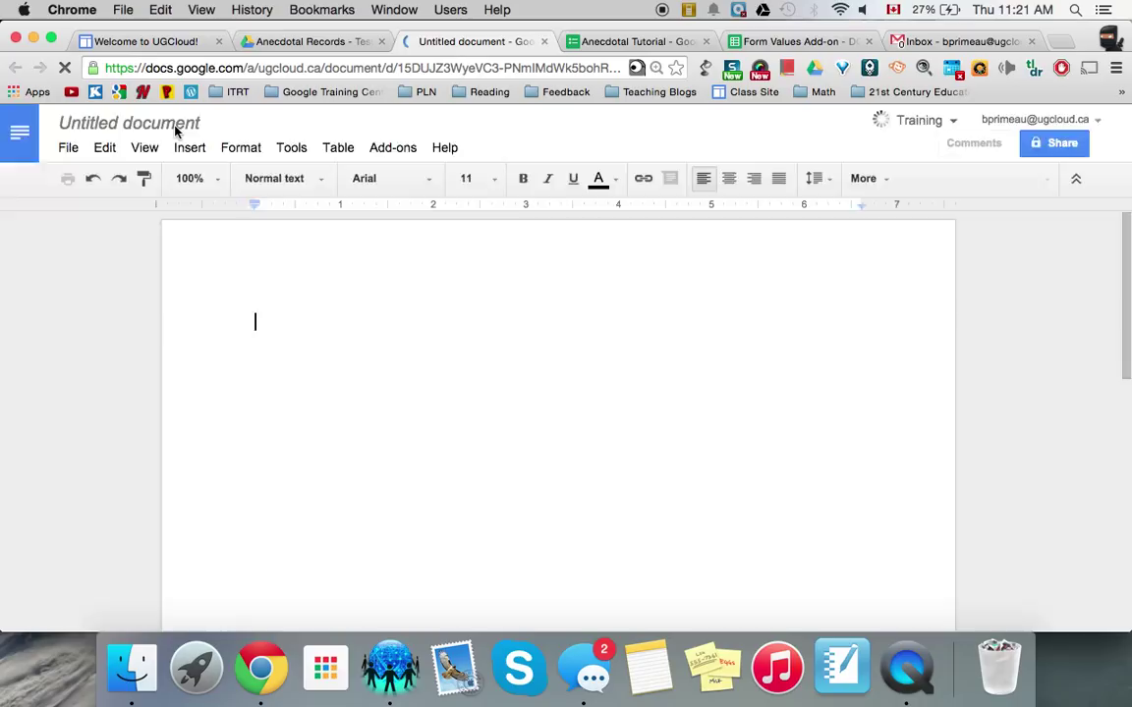
Rename the open Untitled document to 'Student 1'
{"action": "left_click", "coordinate": [174, 124]}
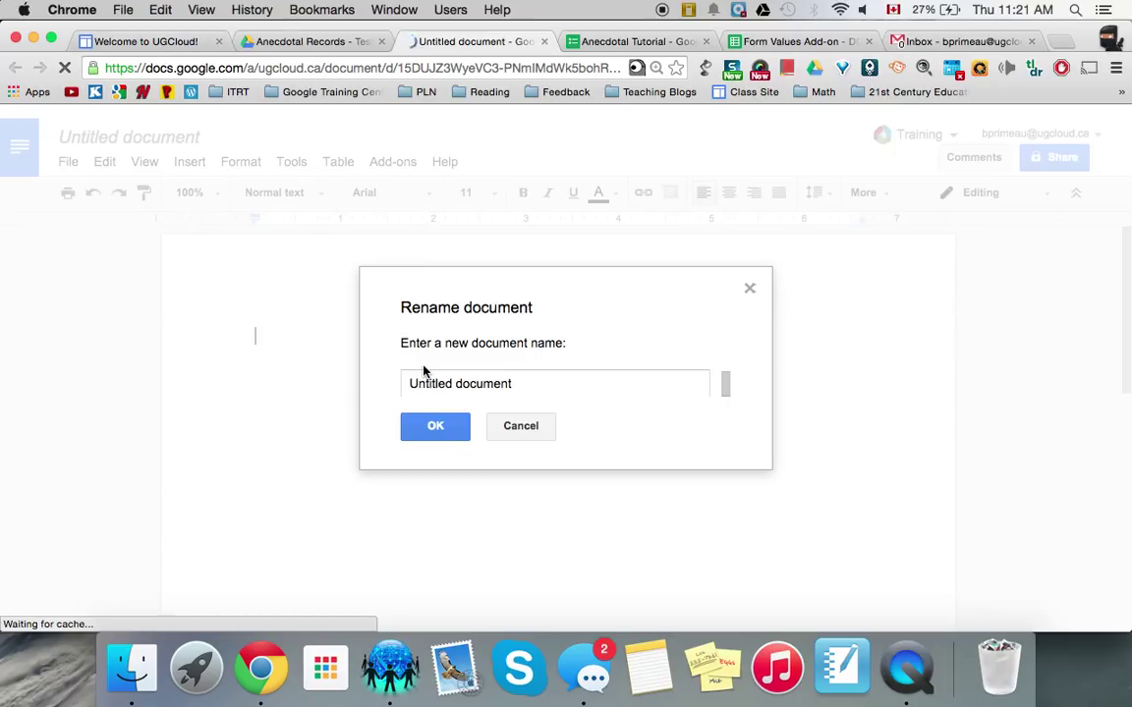
{"action": "left_click", "coordinate": [450, 391]}
{"action": "left_click_drag", "start_coordinate": [524, 385], "coordinate": [405, 384]}
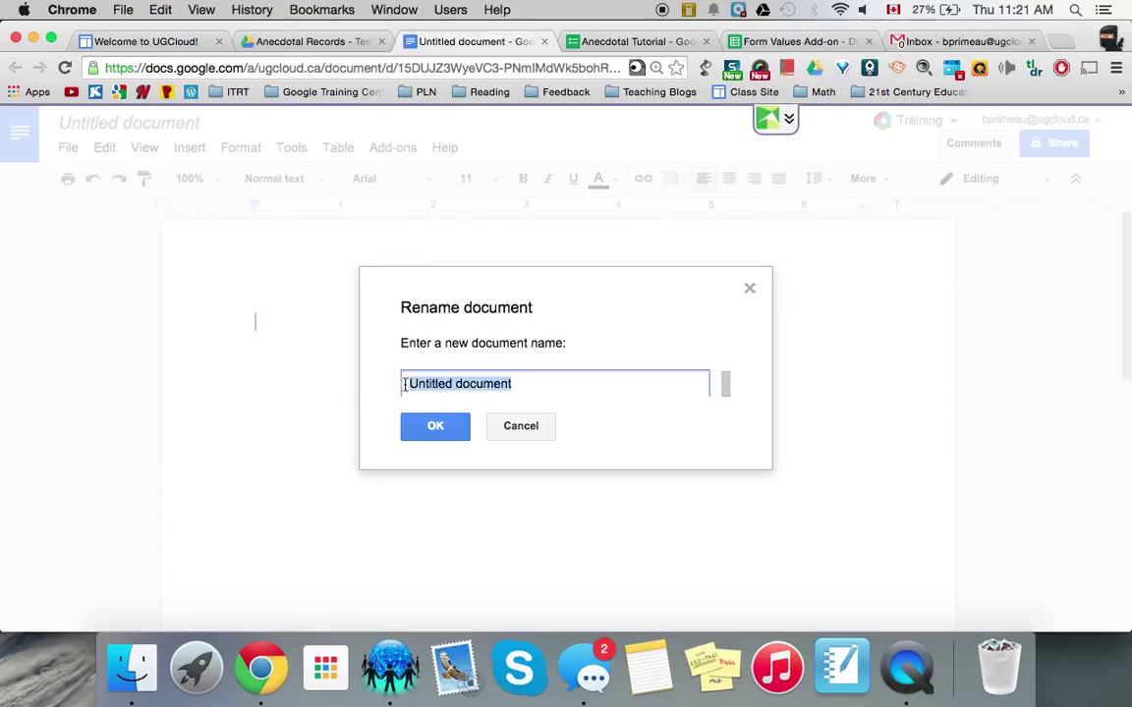
{"action": "type", "text": "Student 1"}
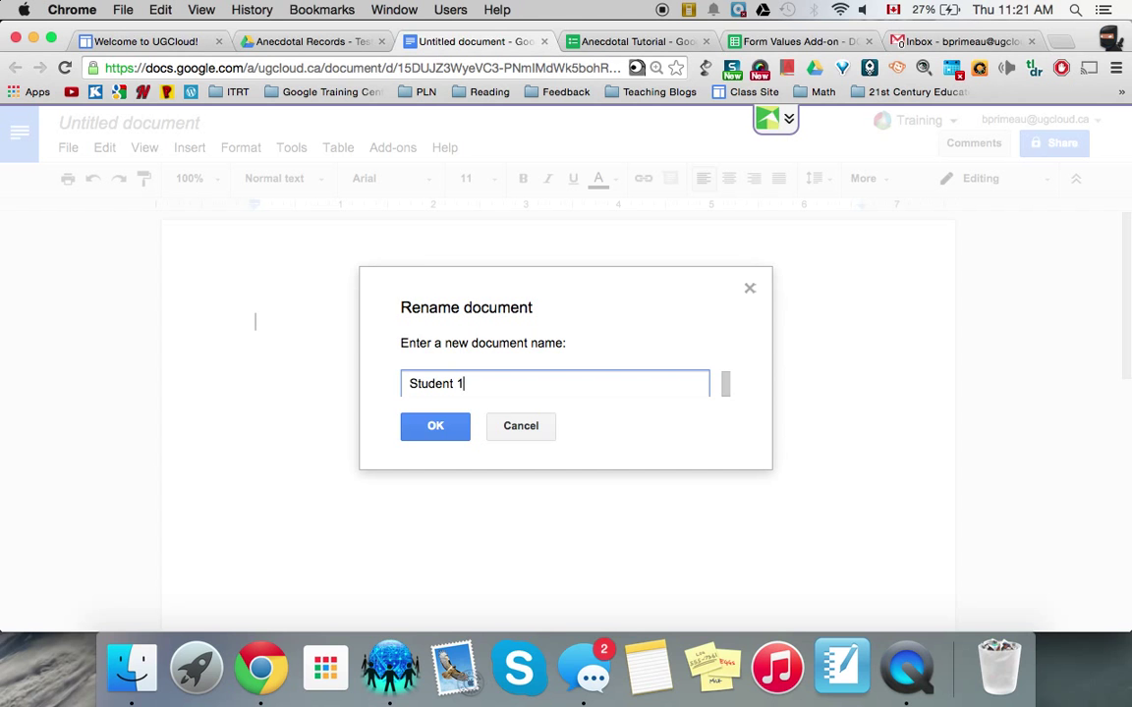
{"action": "left_click", "coordinate": [435, 425]}
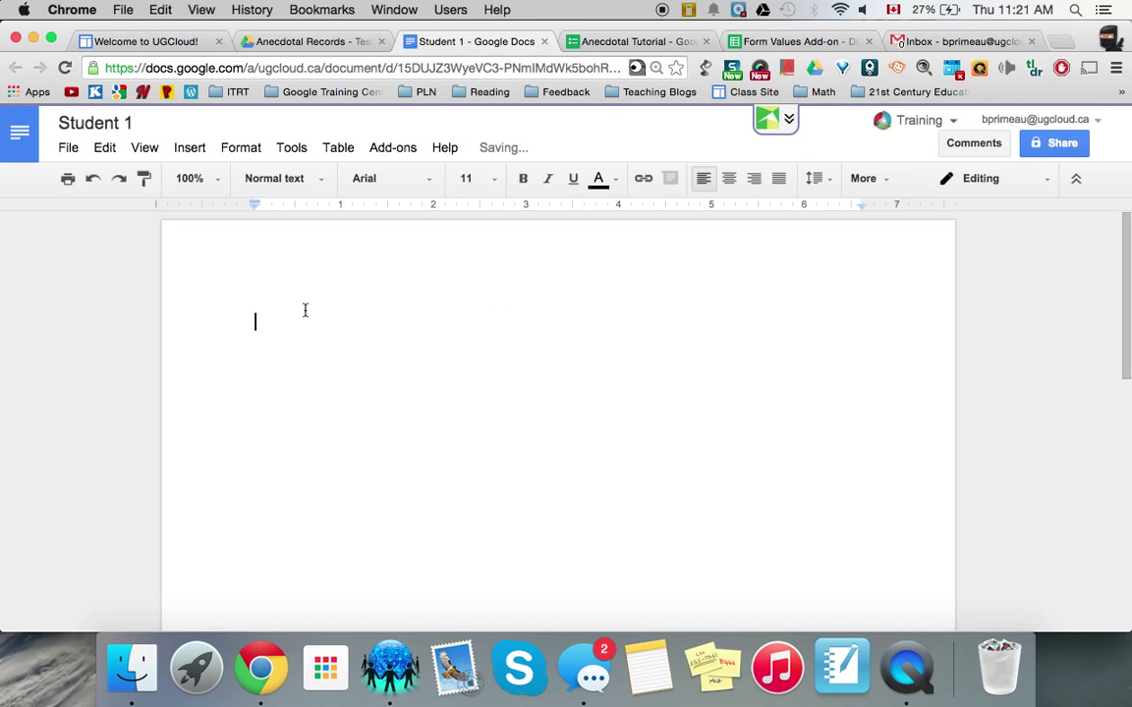
Create a second blank document in the folder and name it 'Student 2'
{"action": "left_click", "coordinate": [307, 39]}
{"action": "left_click", "coordinate": [54, 218]}
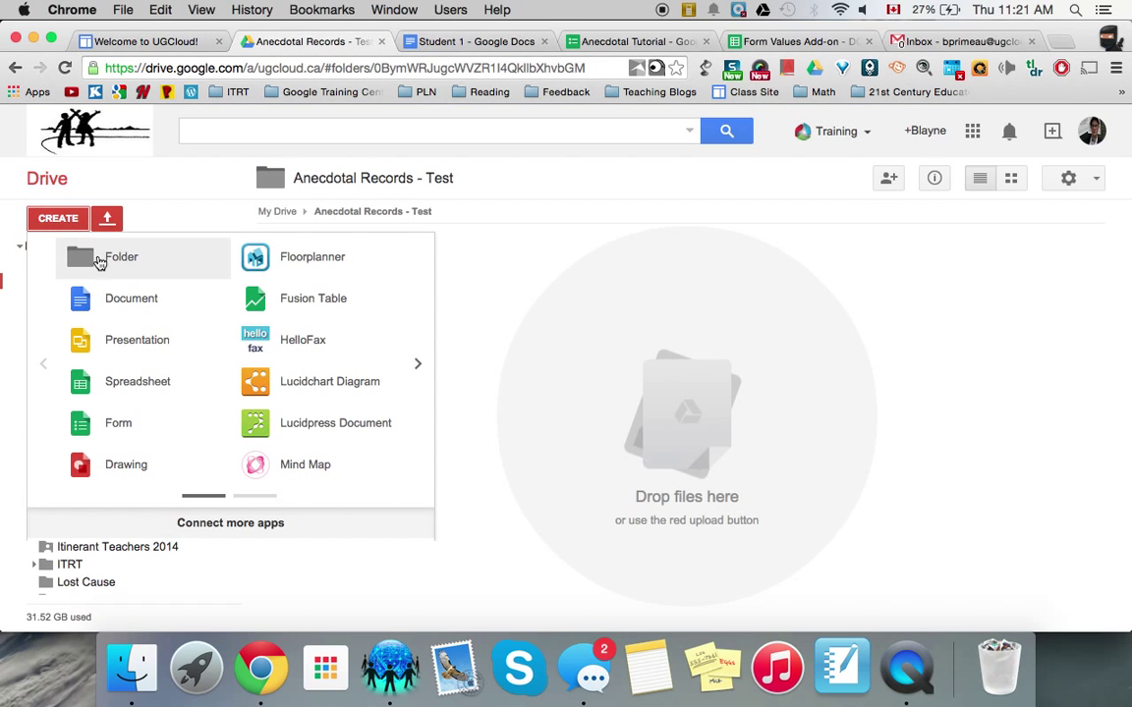
{"action": "left_click", "coordinate": [106, 301]}
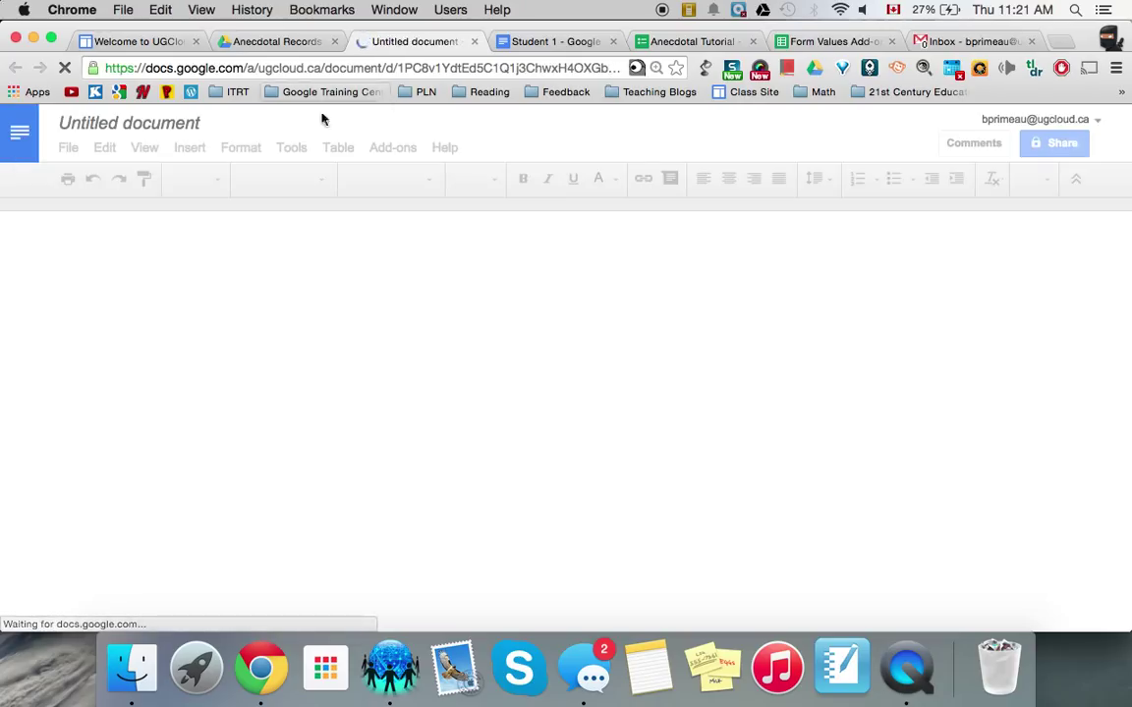
{"action": "left_click", "coordinate": [136, 125]}
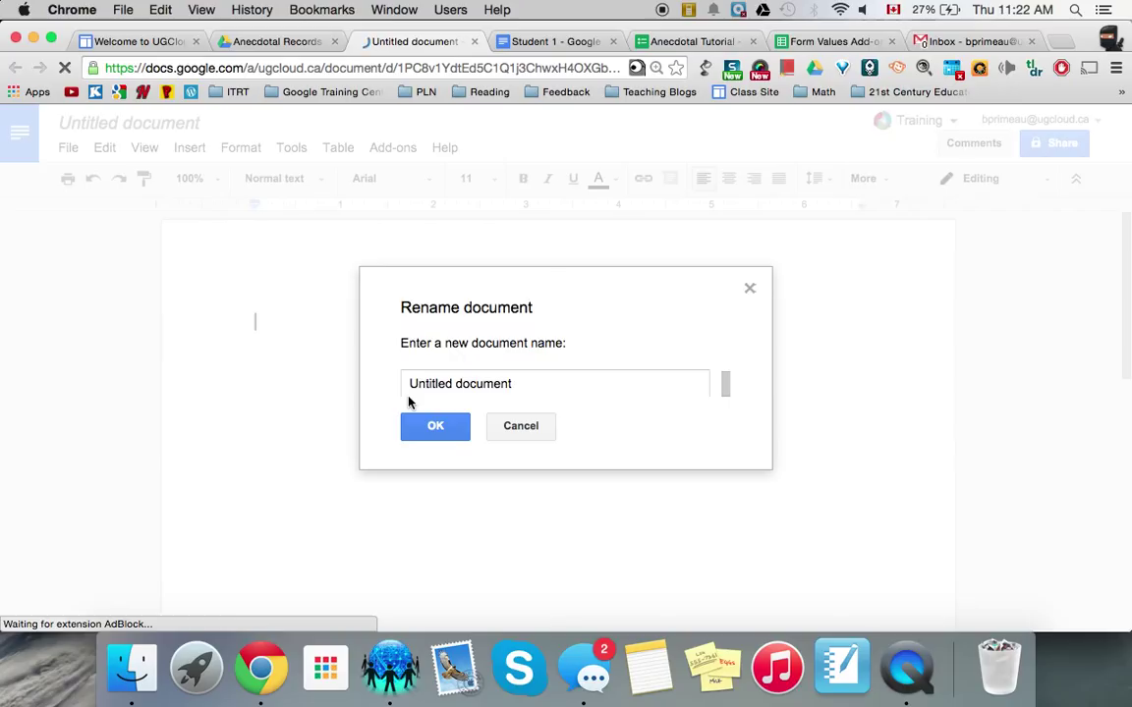
{"action": "left_click_drag", "start_coordinate": [526, 385], "coordinate": [399, 383]}
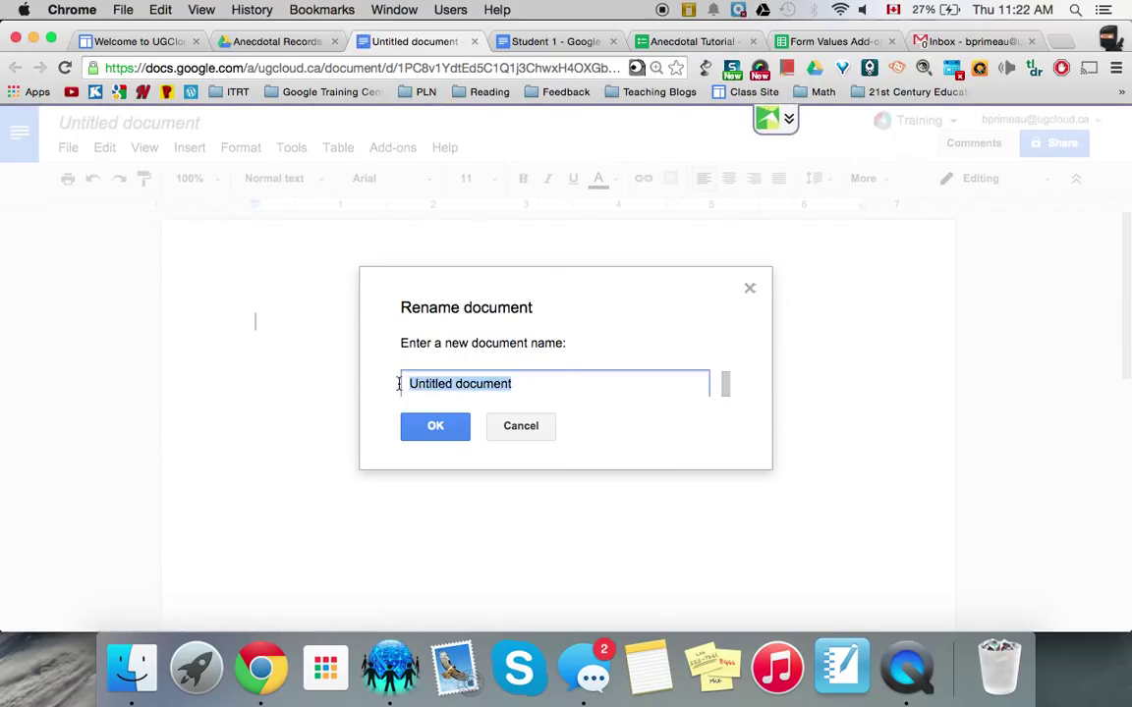
{"action": "type", "text": "Student 2"}
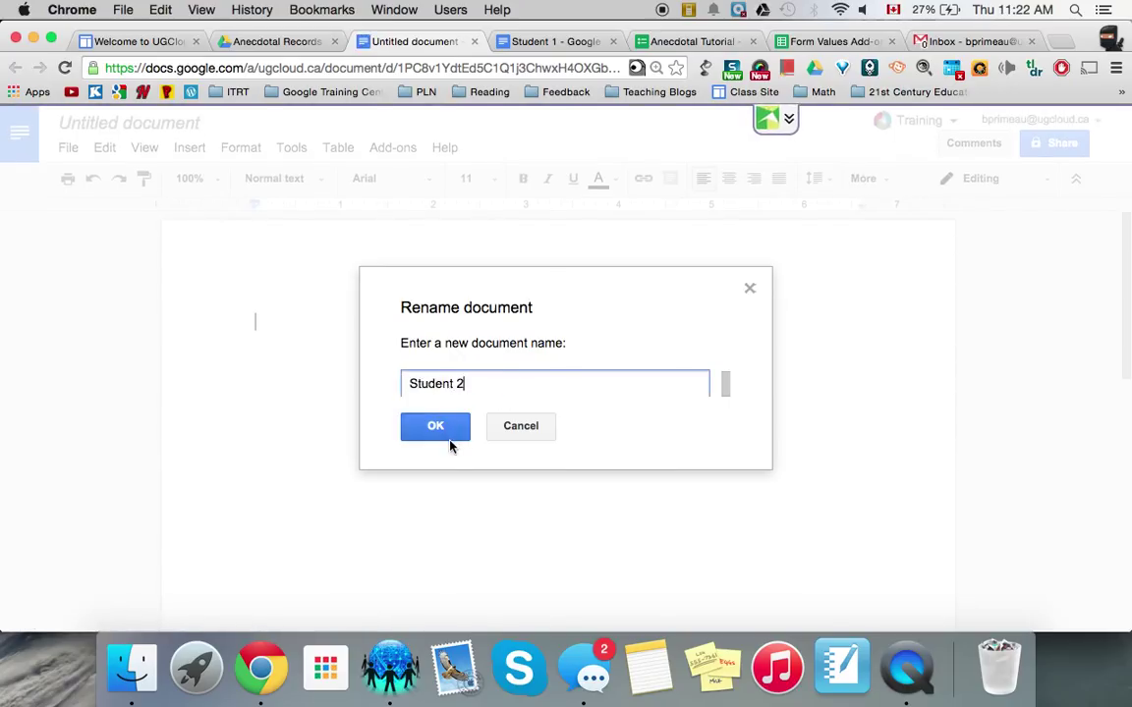
{"action": "left_click", "coordinate": [449, 445]}
Create a third blank document named 'Student 3' and return to the folder
{"action": "left_click", "coordinate": [288, 42]}
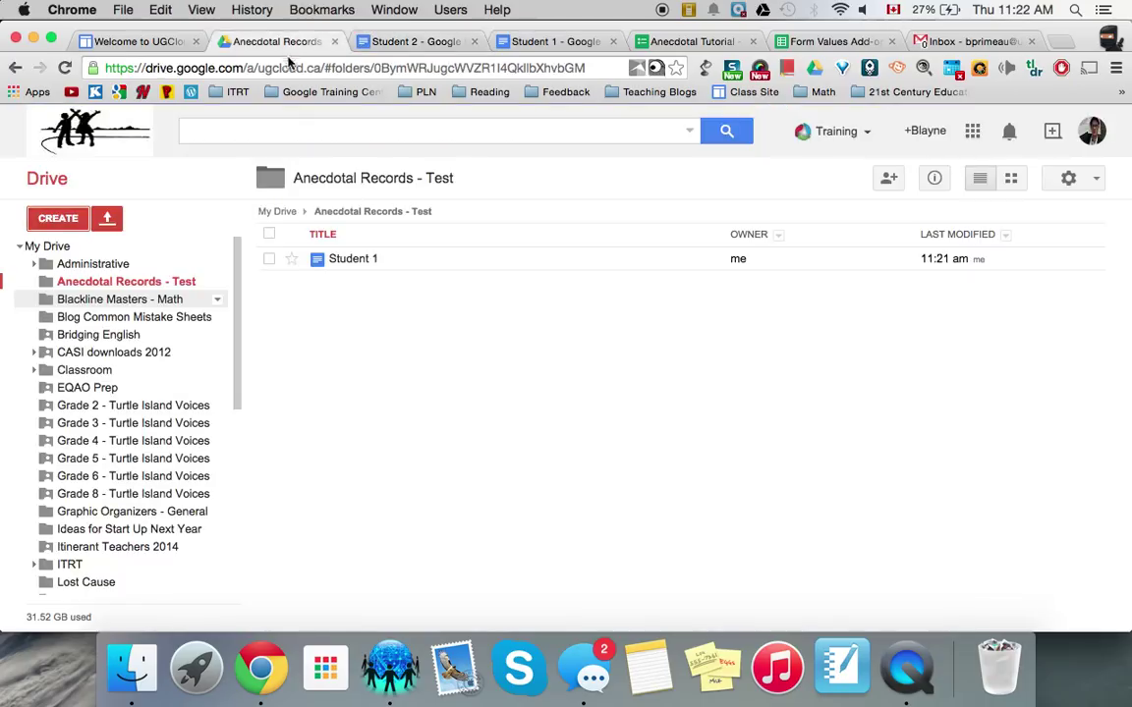
{"action": "left_click", "coordinate": [49, 217]}
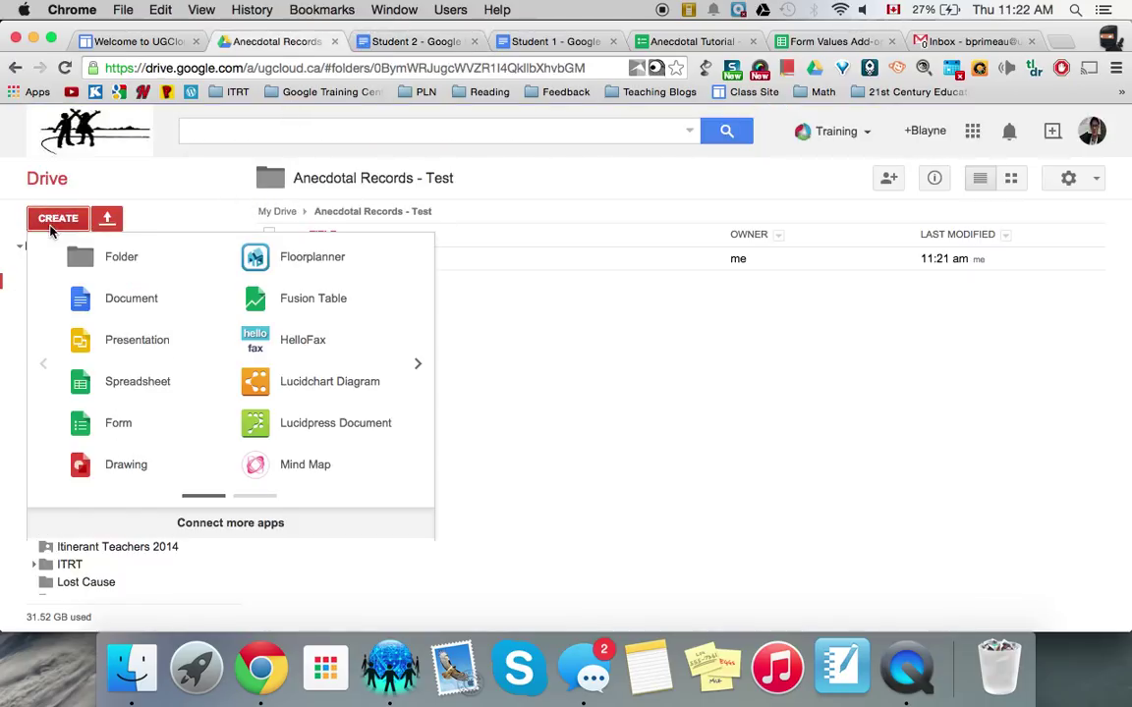
{"action": "left_click", "coordinate": [115, 299]}
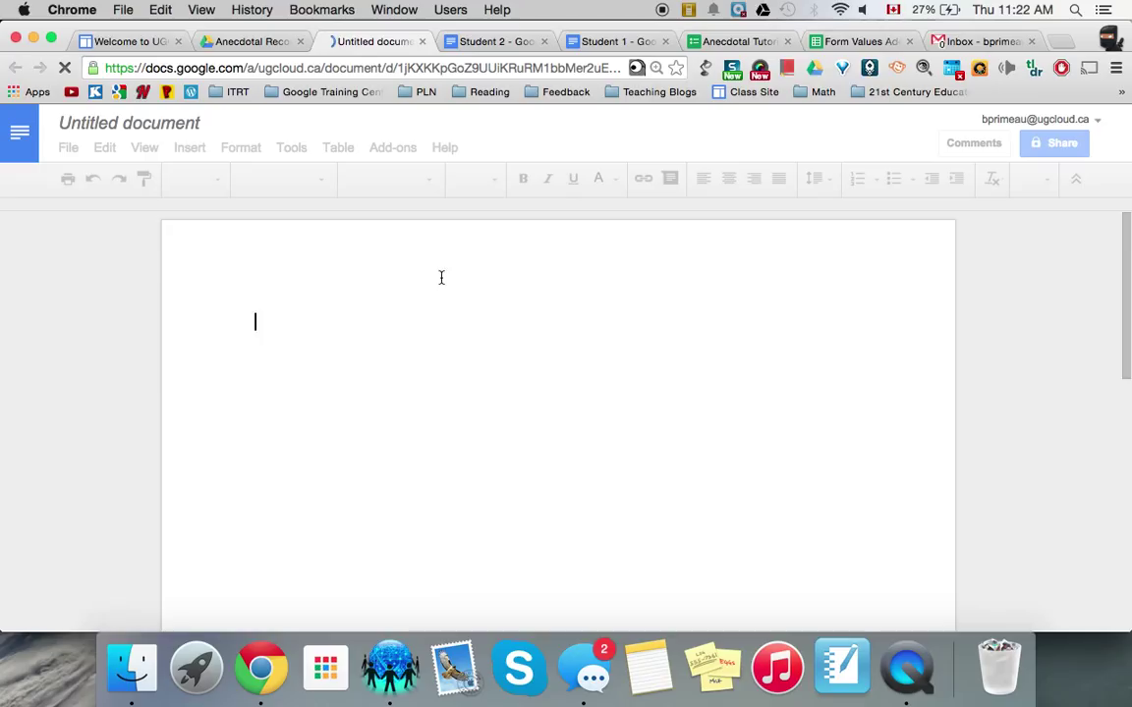
{"action": "type", "text": "St"}
{"action": "left_click", "coordinate": [180, 124]}
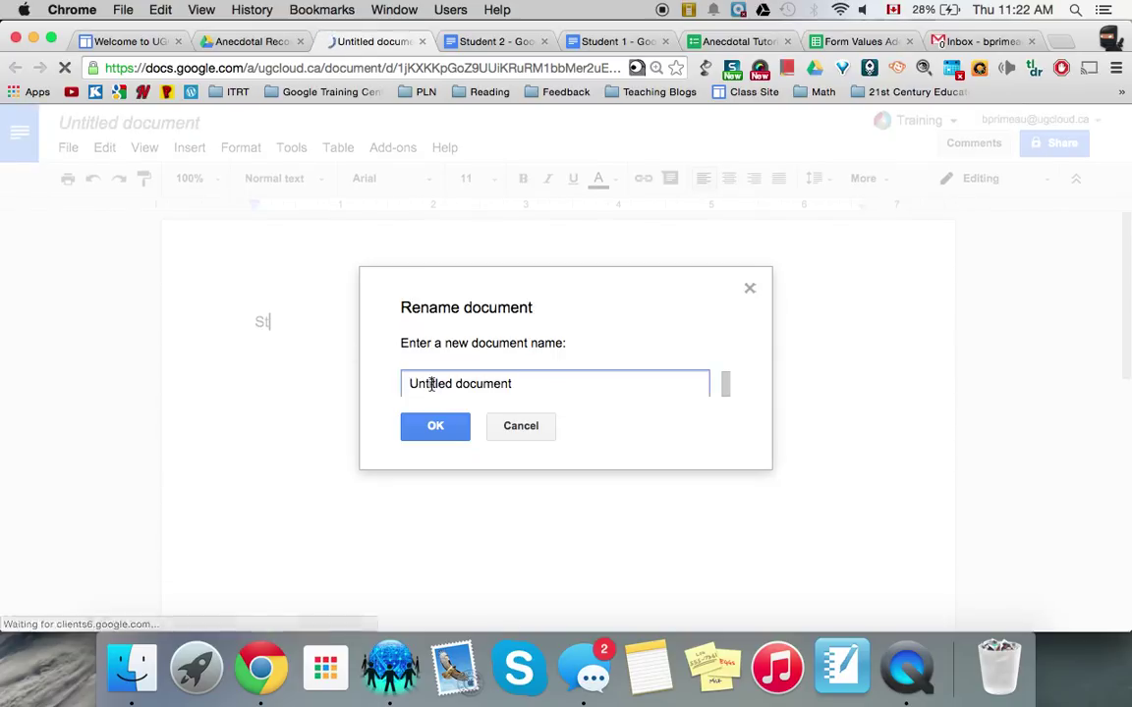
{"action": "left_click", "coordinate": [432, 384]}
{"action": "left_click_drag", "start_coordinate": [536, 384], "coordinate": [384, 386]}
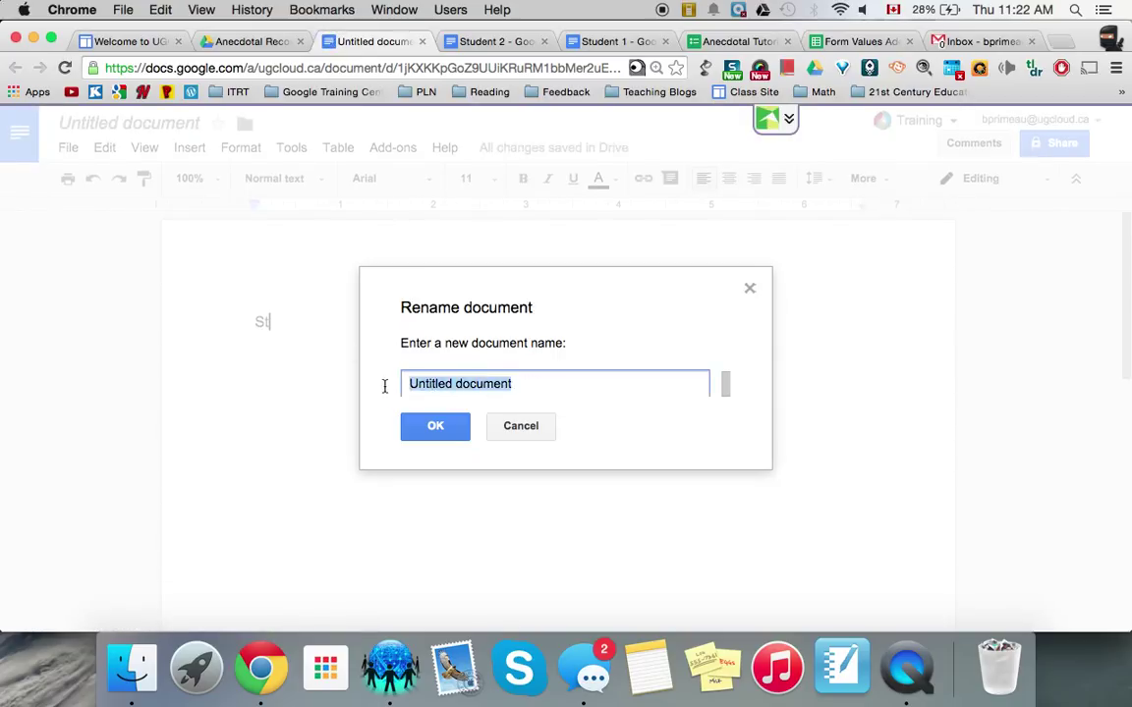
{"action": "type", "text": "Student"}
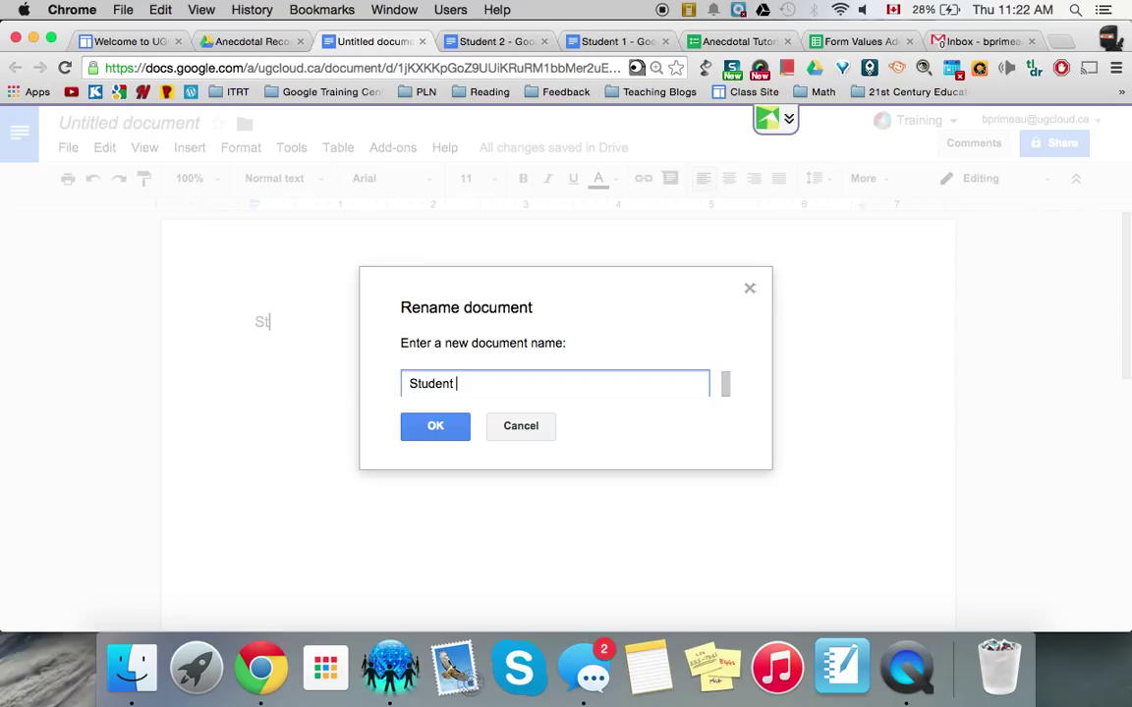
{"action": "type", "text": " 3"}
{"action": "left_click", "coordinate": [442, 432]}
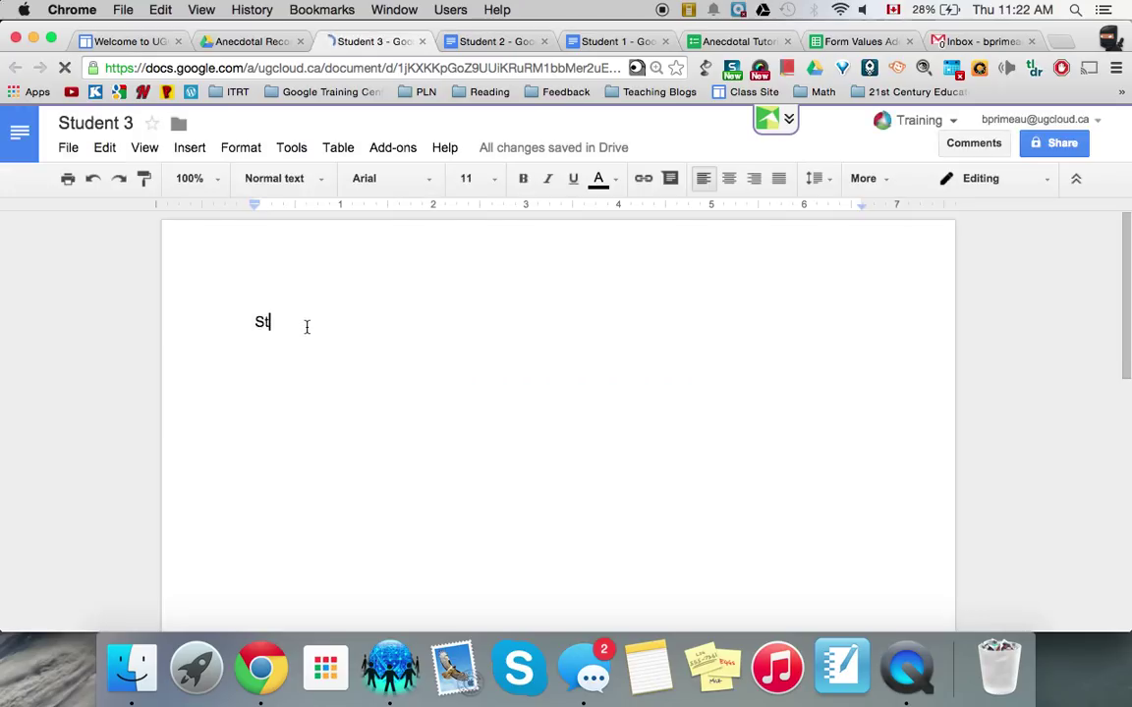
{"action": "key", "text": "BackSpace"}
{"action": "key", "text": "BackSpace"}
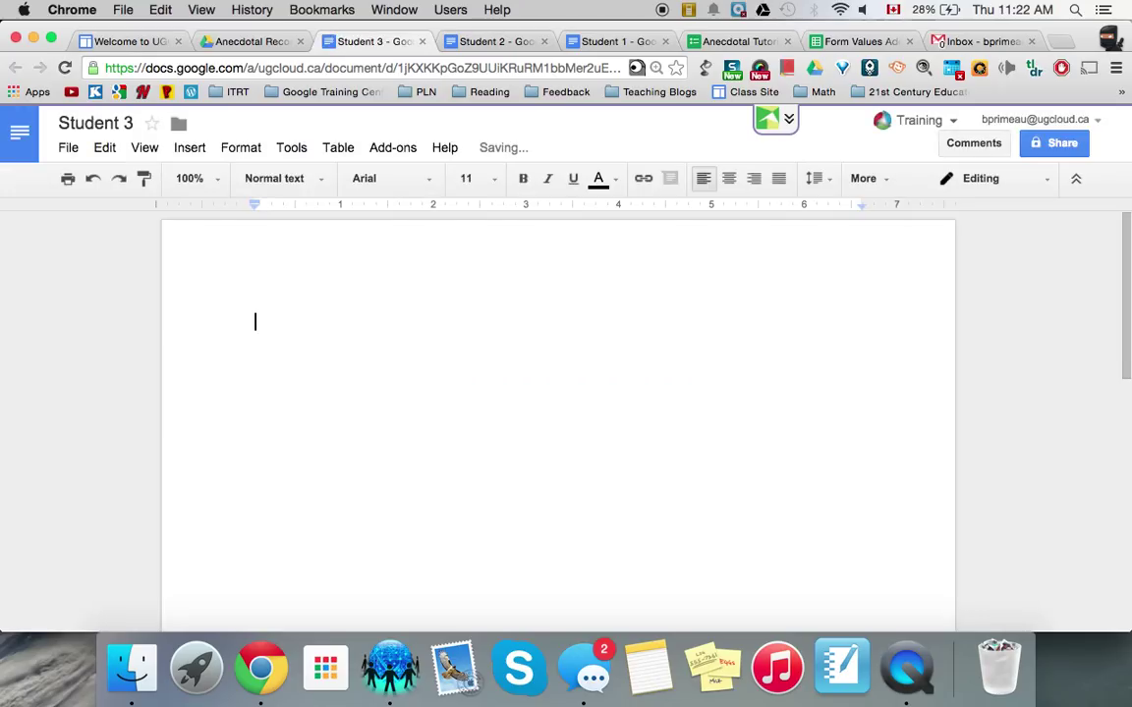
{"action": "left_click", "coordinate": [219, 39]}
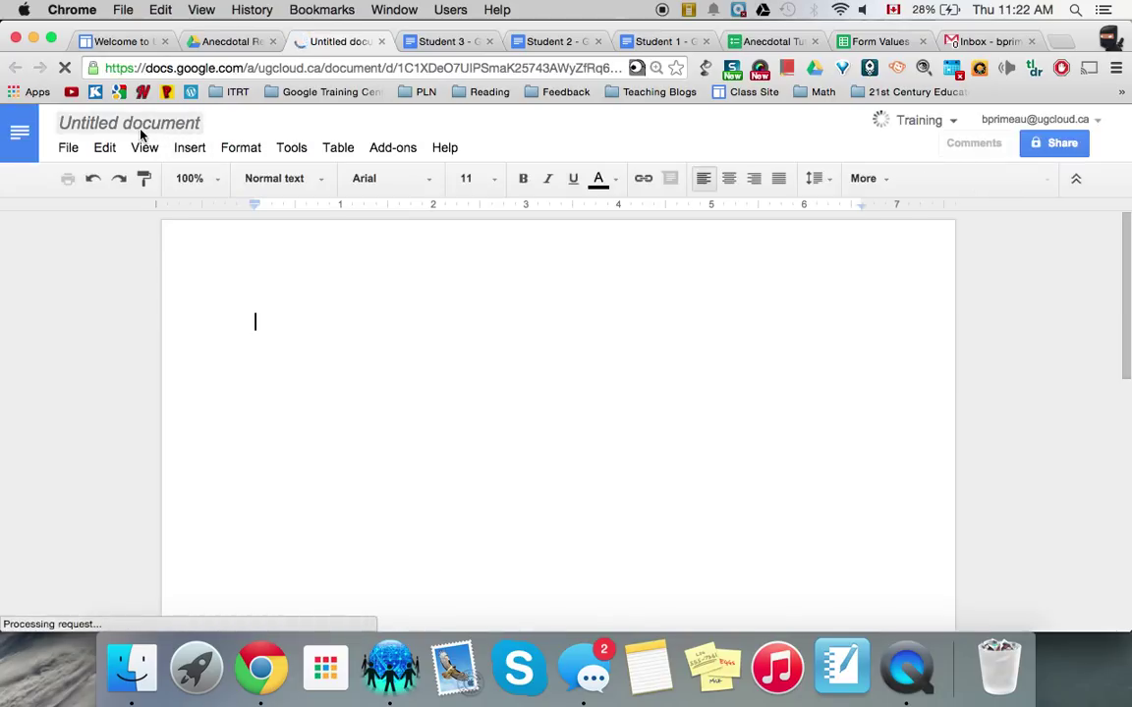
Rename the new untitled document to 'Student 4'
{"action": "left_click", "coordinate": [139, 128]}
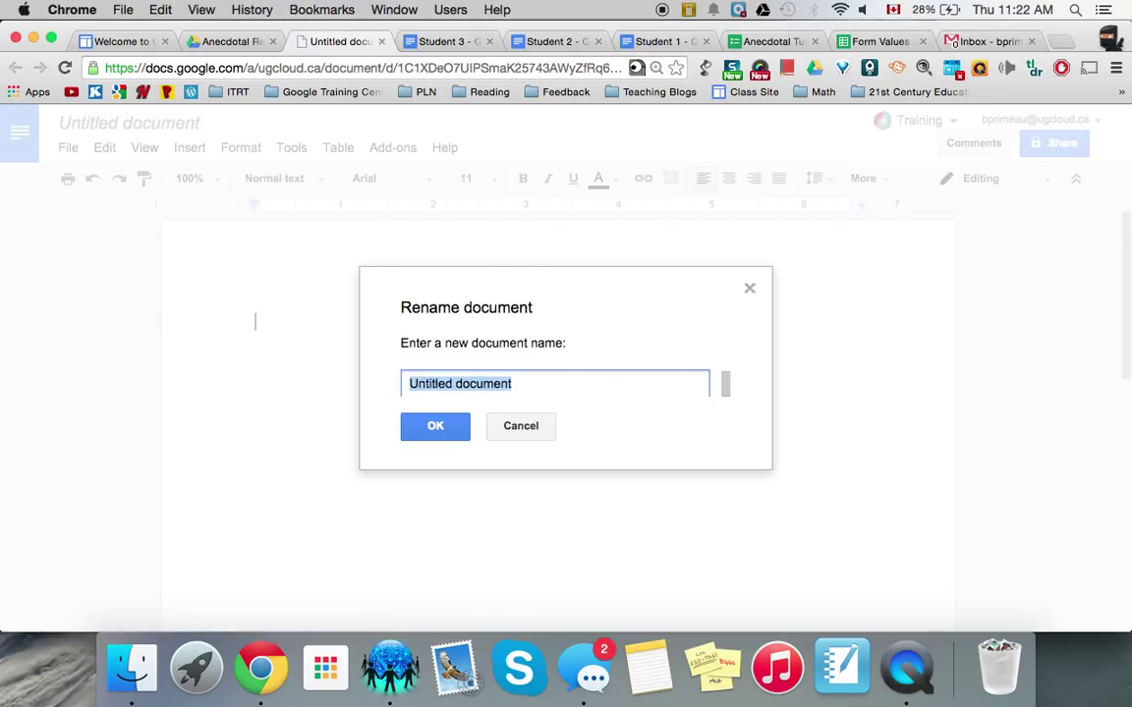
{"action": "type", "text": "S"}
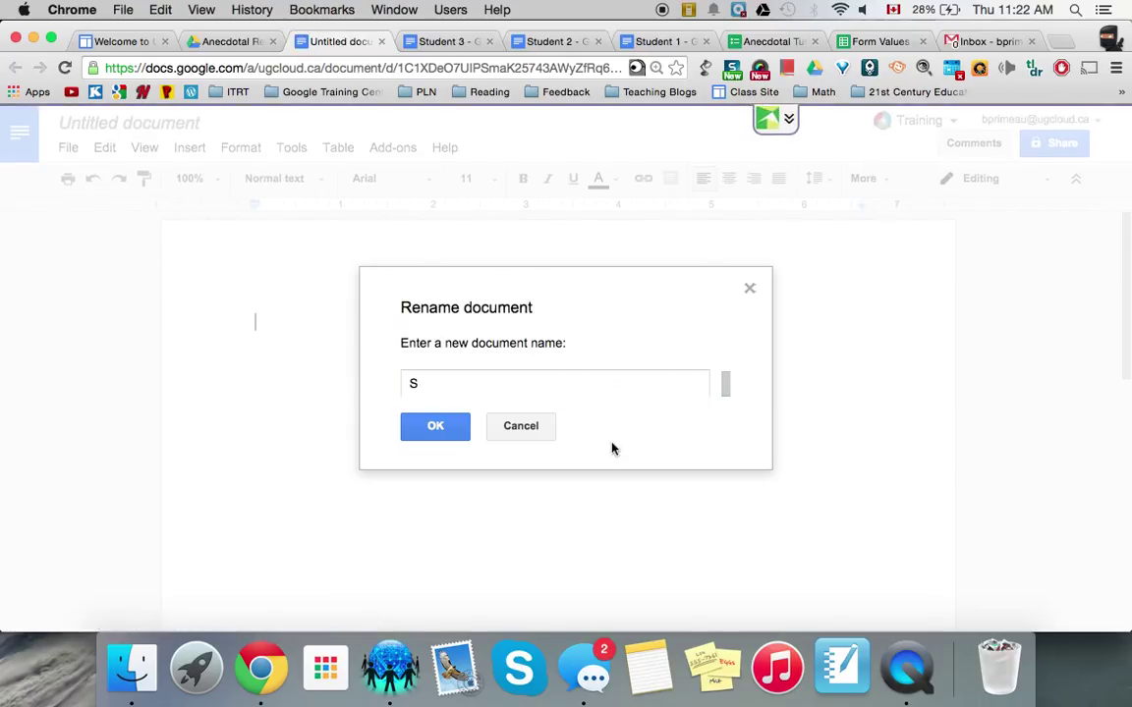
{"action": "left_click", "coordinate": [491, 379]}
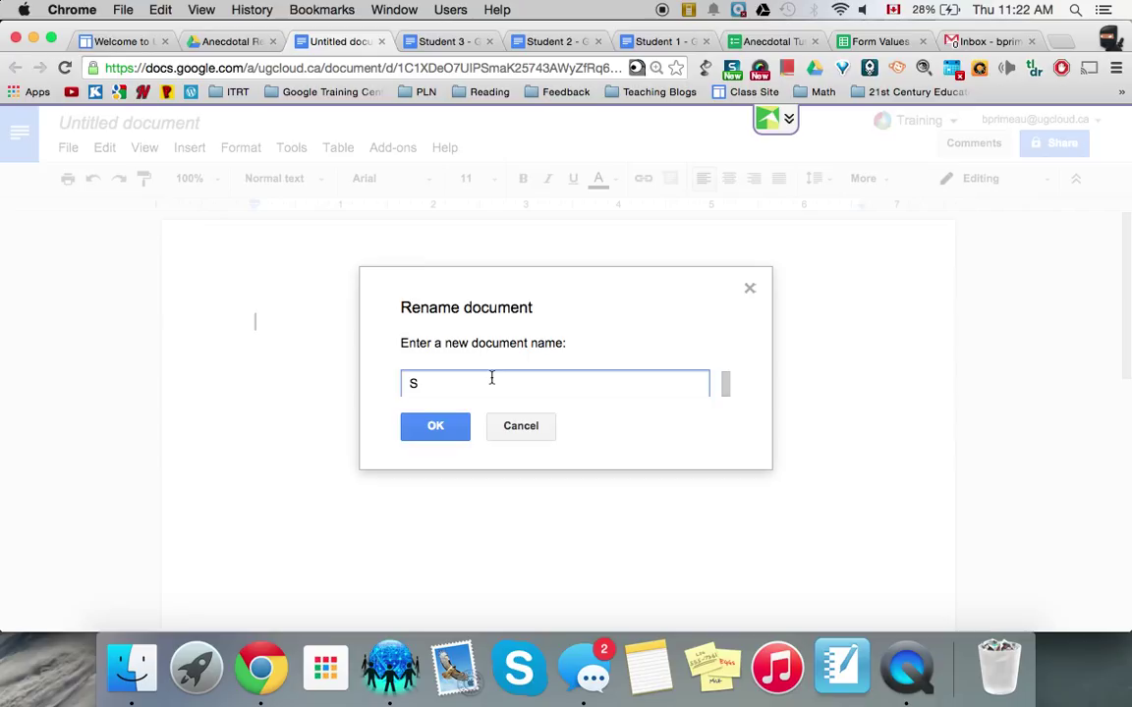
{"action": "type", "text": "tudent 4"}
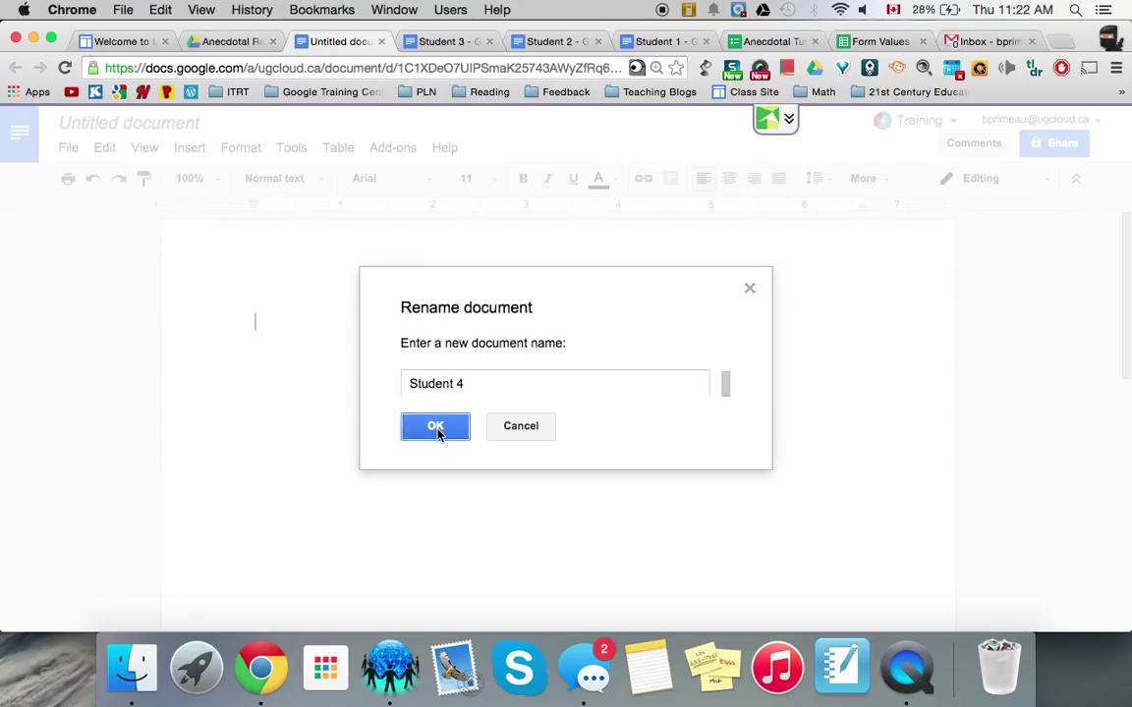
{"action": "left_click", "coordinate": [437, 426]}
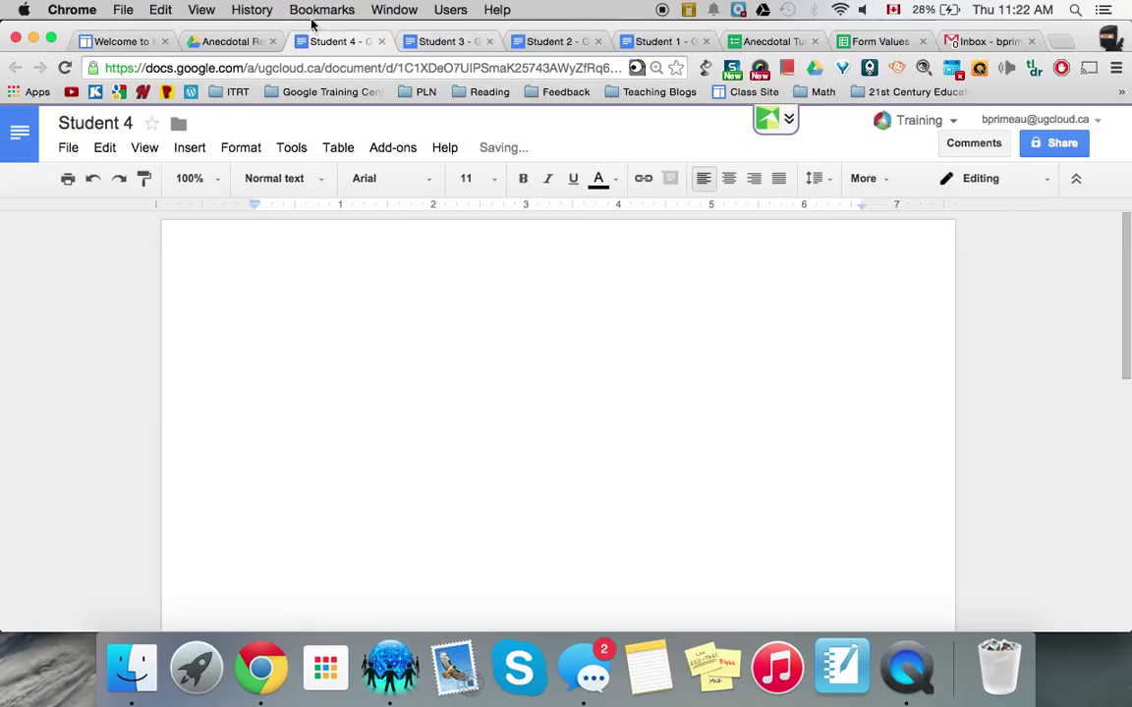
Close the Student 1–4 document tabs and go back to the Anecdotal Tutorial form
{"action": "left_click", "coordinate": [706, 41]}
{"action": "left_click", "coordinate": [597, 42]}
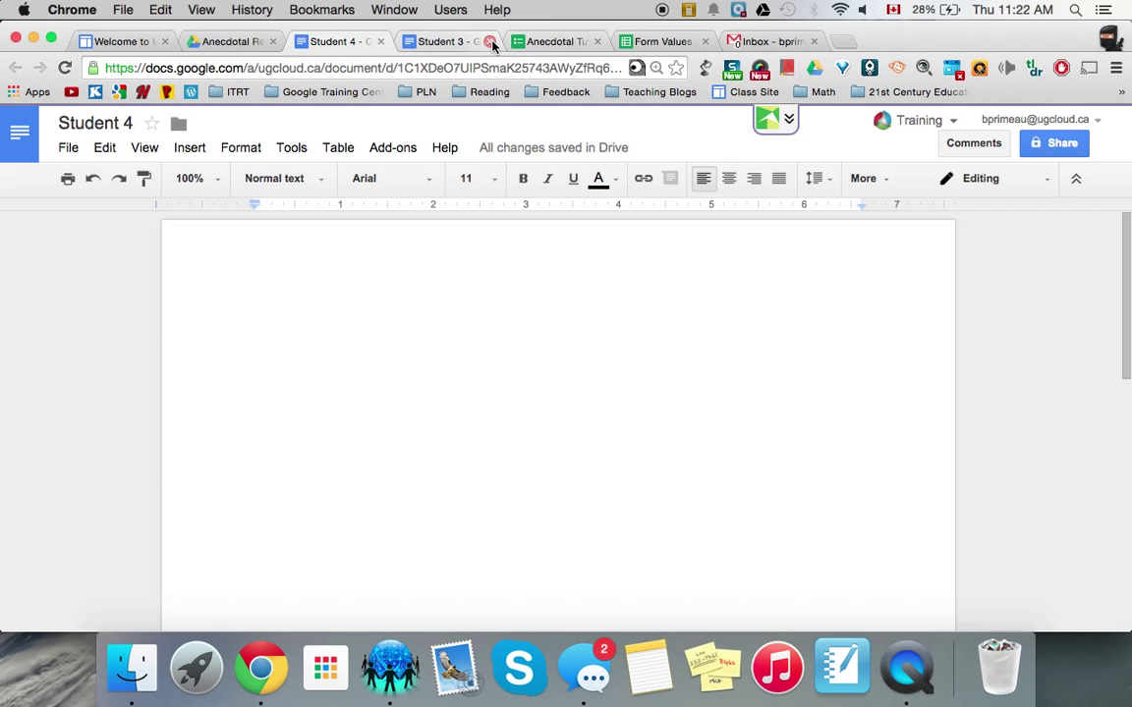
{"action": "left_click", "coordinate": [489, 41]}
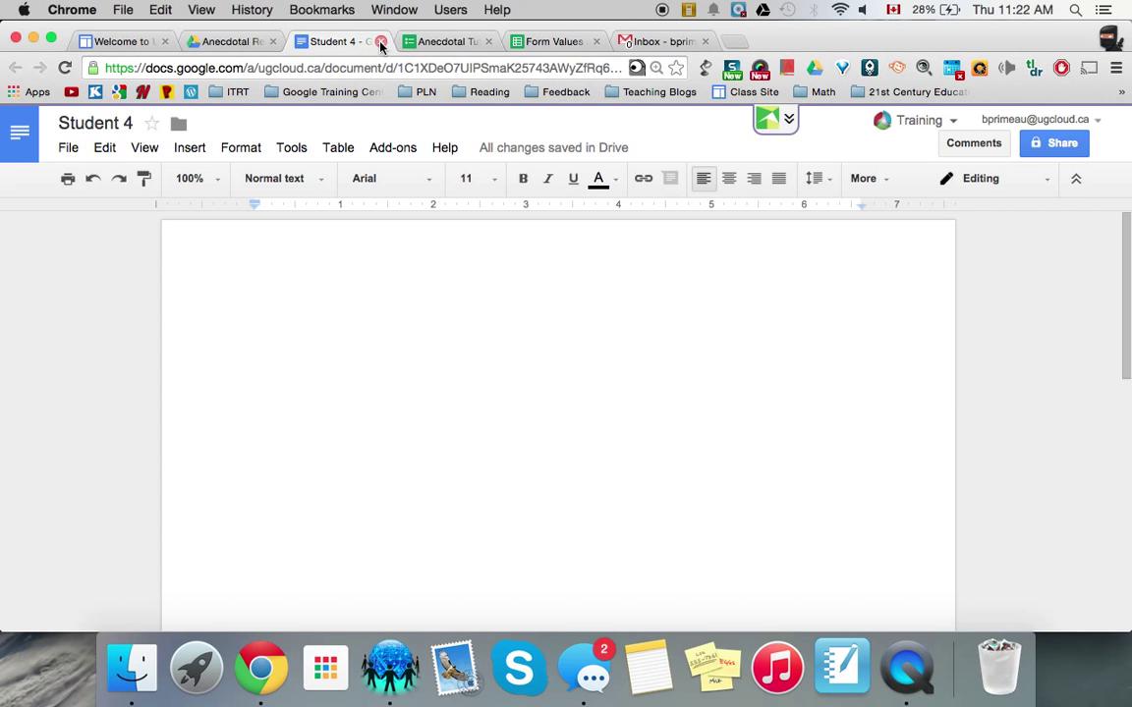
{"action": "left_click", "coordinate": [381, 41]}
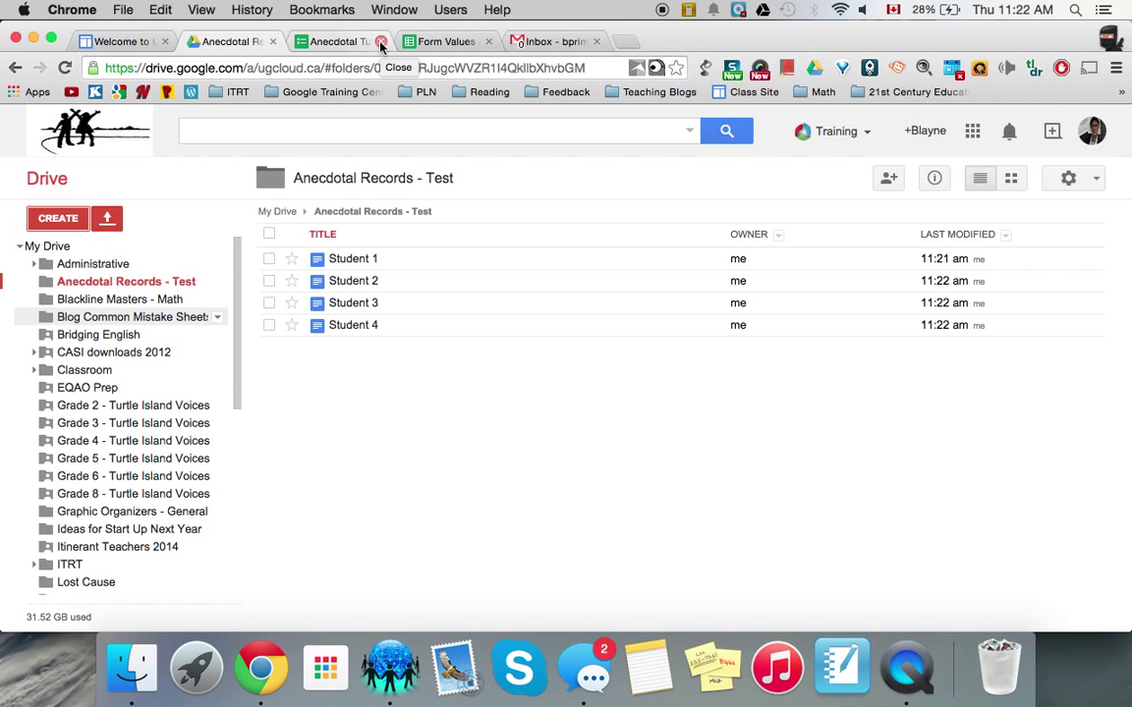
{"action": "left_click", "coordinate": [348, 43]}
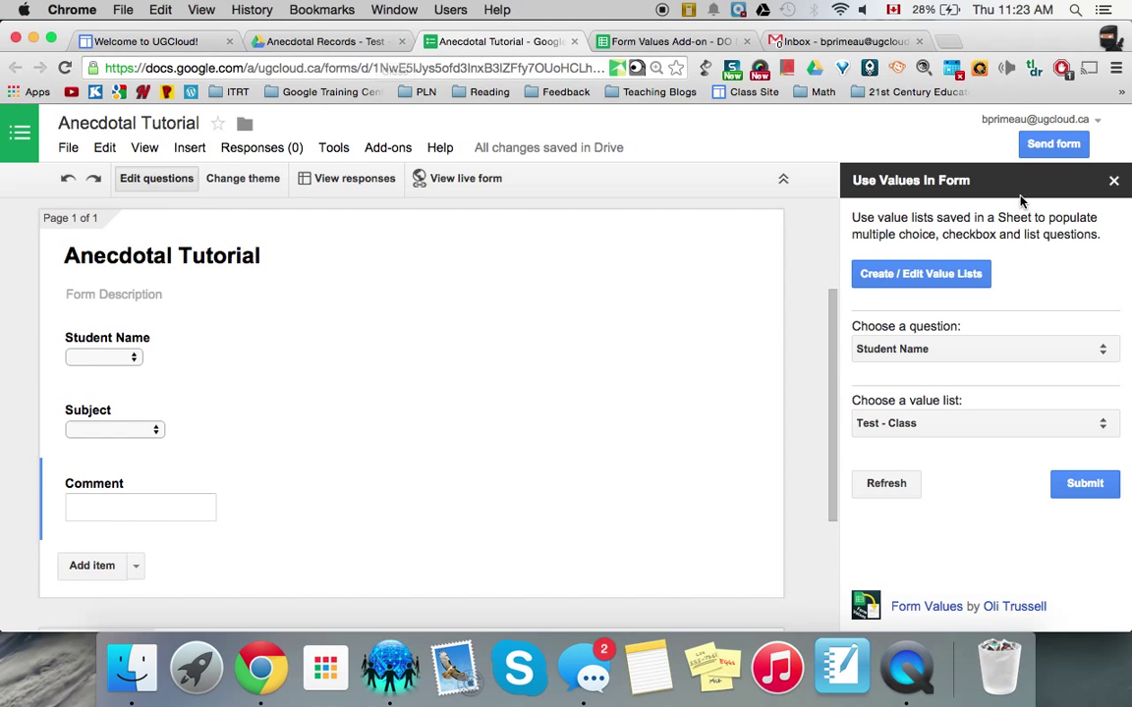
Close the Form Values sidebar and open the docAppender sidebar from Add-ons
{"action": "left_click", "coordinate": [1112, 181]}
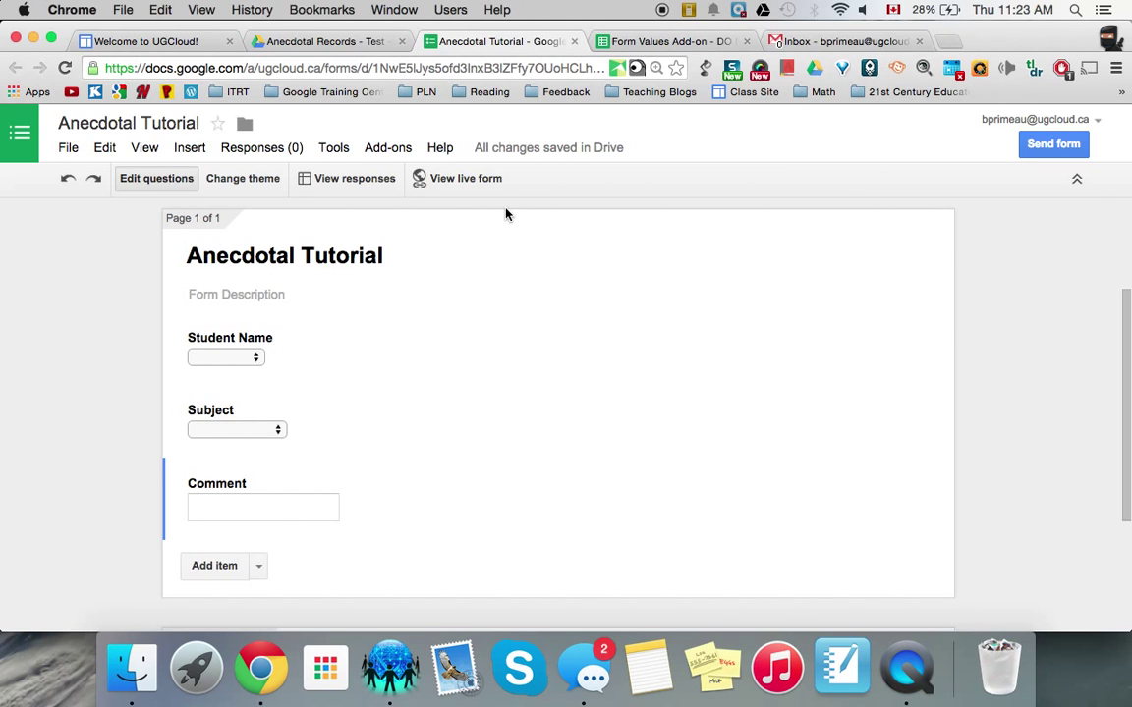
{"action": "left_click", "coordinate": [382, 153]}
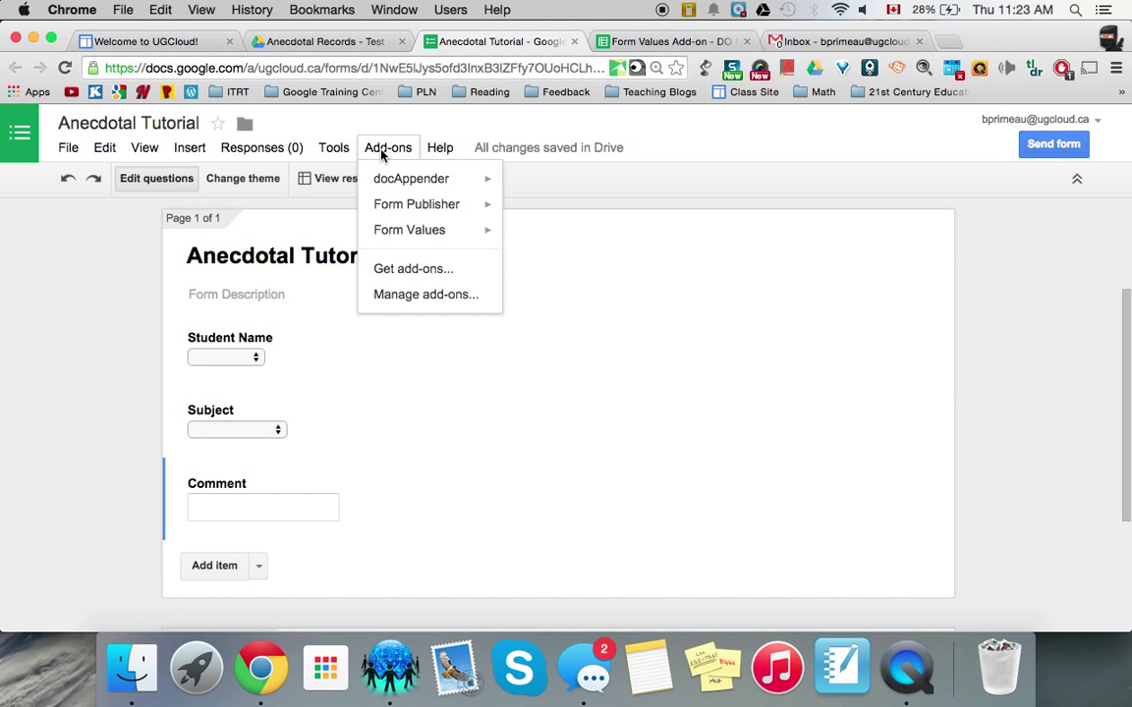
{"action": "mouse_move", "coordinate": [393, 183]}
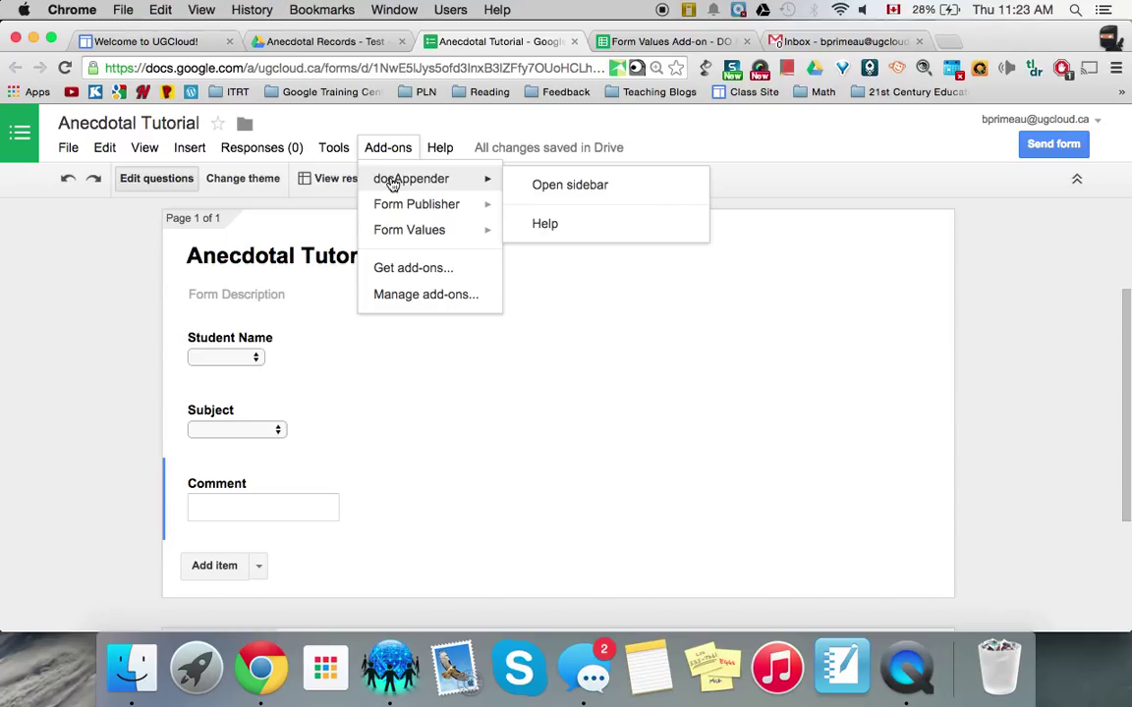
{"action": "left_click", "coordinate": [564, 188]}
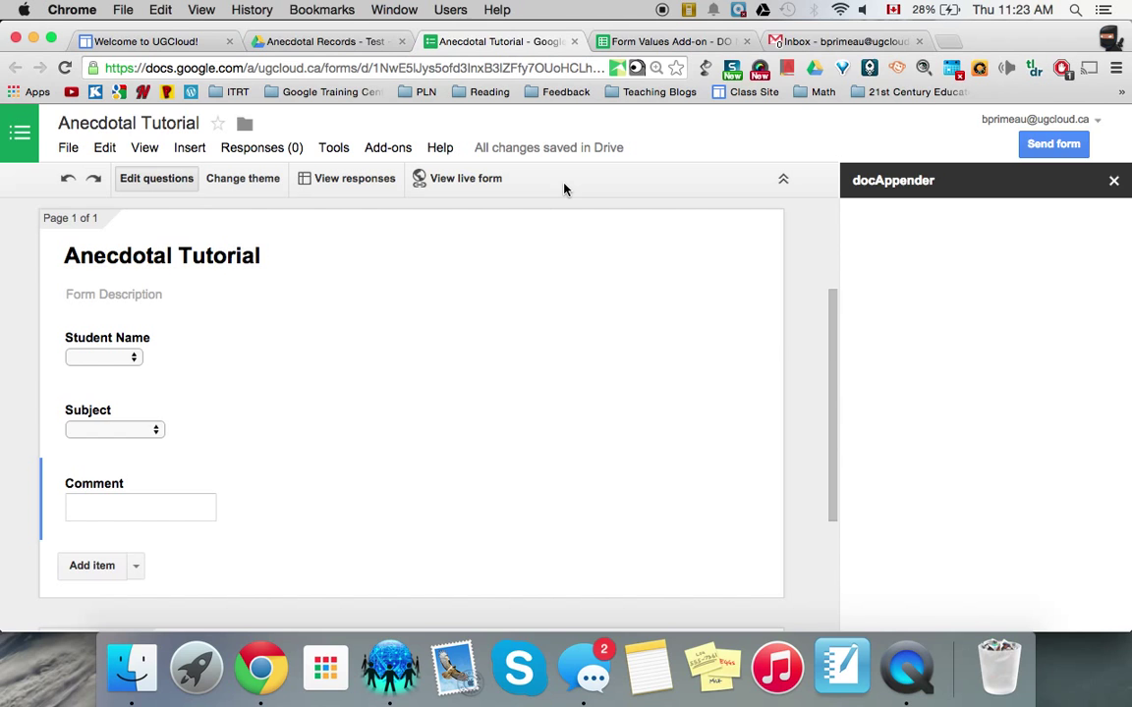
{"action": "mouse_move", "coordinate": [763, 384]}
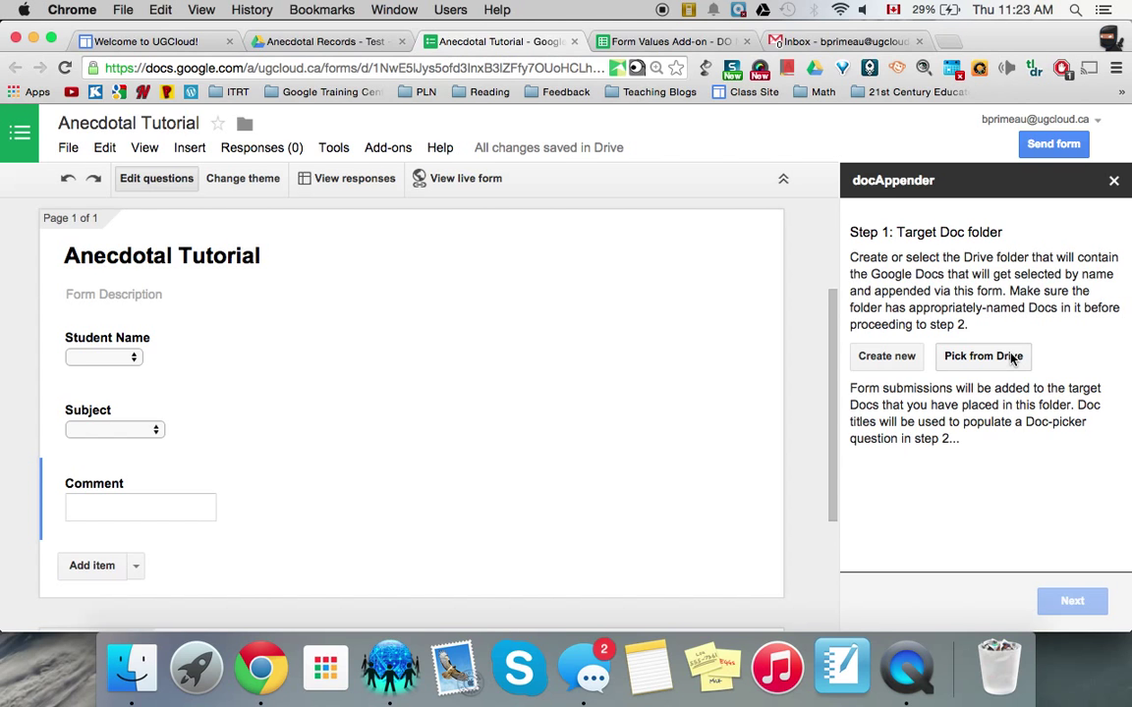
Pick the 'Anecdotal Records - Test' folder from Drive as docAppender's target folder
{"action": "left_click", "coordinate": [1012, 357]}
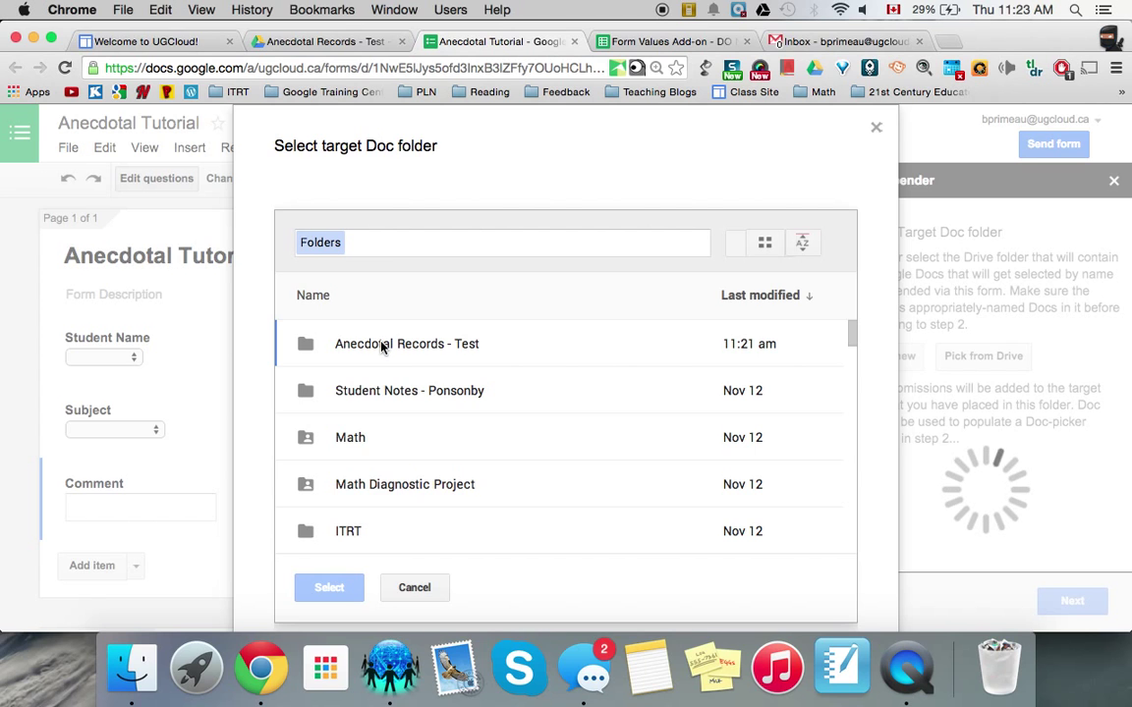
{"action": "left_click", "coordinate": [411, 346]}
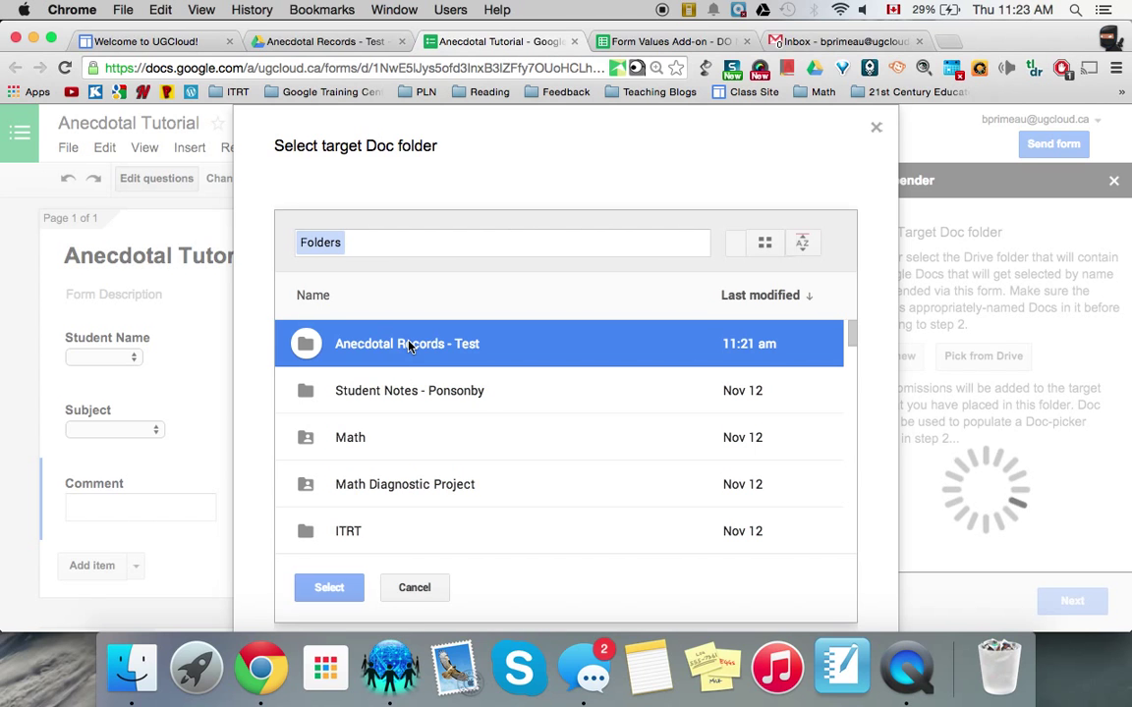
{"action": "left_click", "coordinate": [329, 588]}
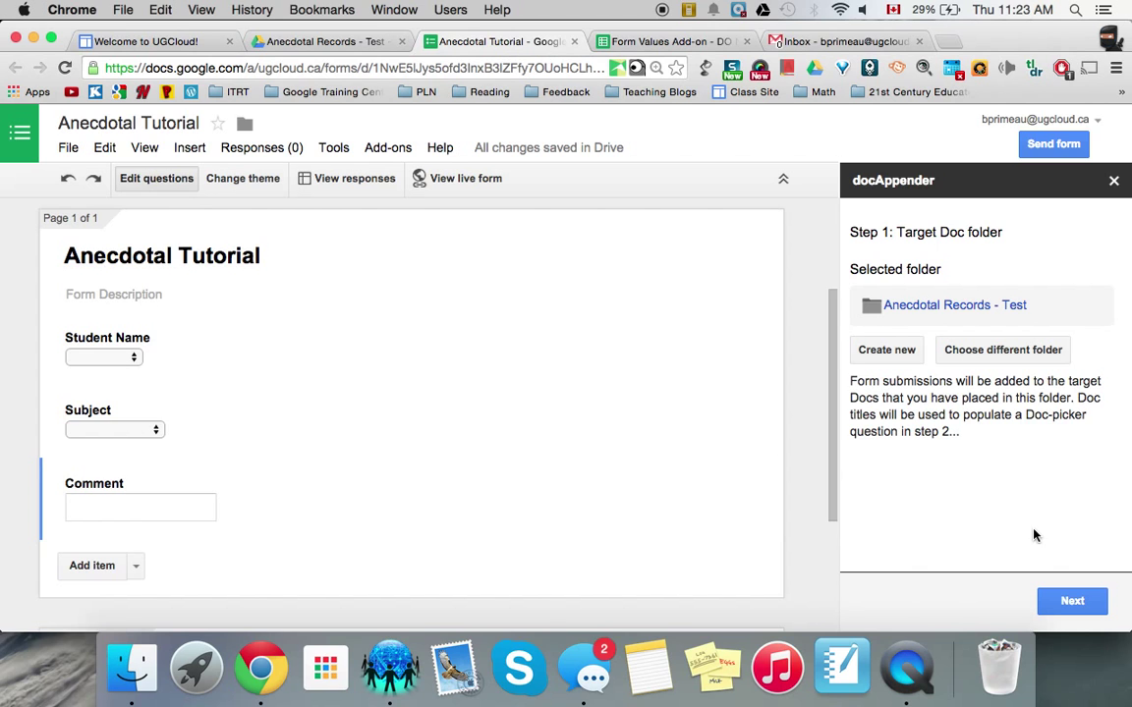
In Step 2, refresh the question list, choose Student Name, and save to populate it with Doc titles
{"action": "left_click", "coordinate": [1072, 601]}
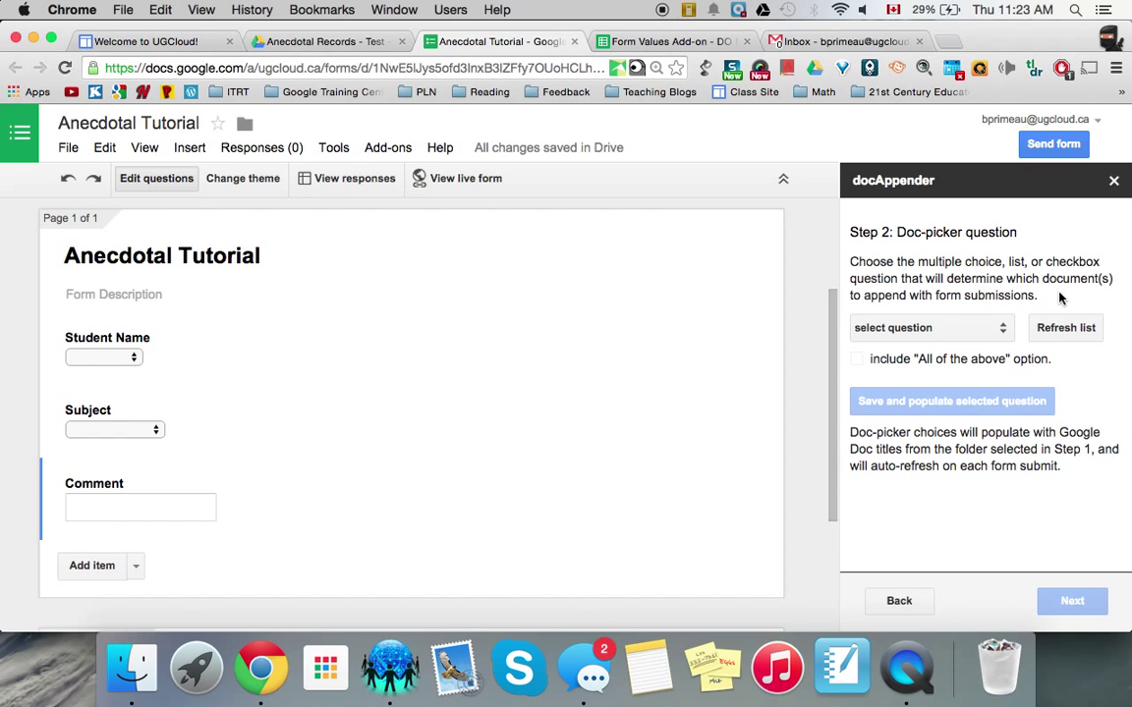
{"action": "left_click", "coordinate": [999, 329]}
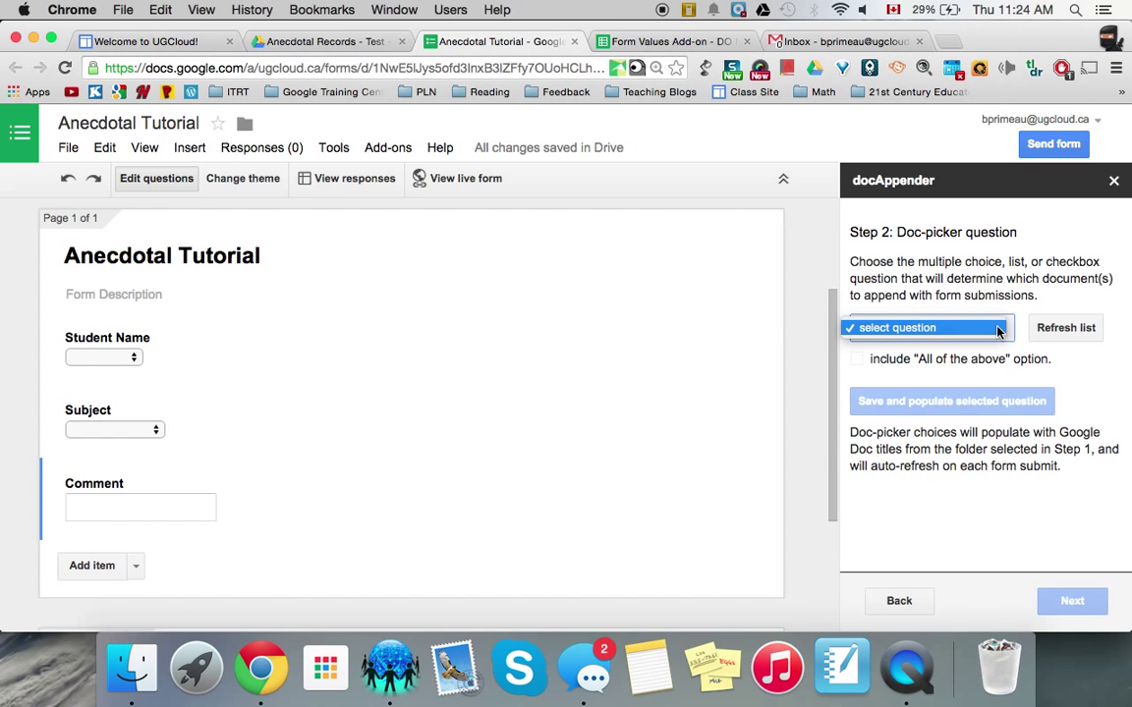
{"action": "left_click", "coordinate": [1051, 330]}
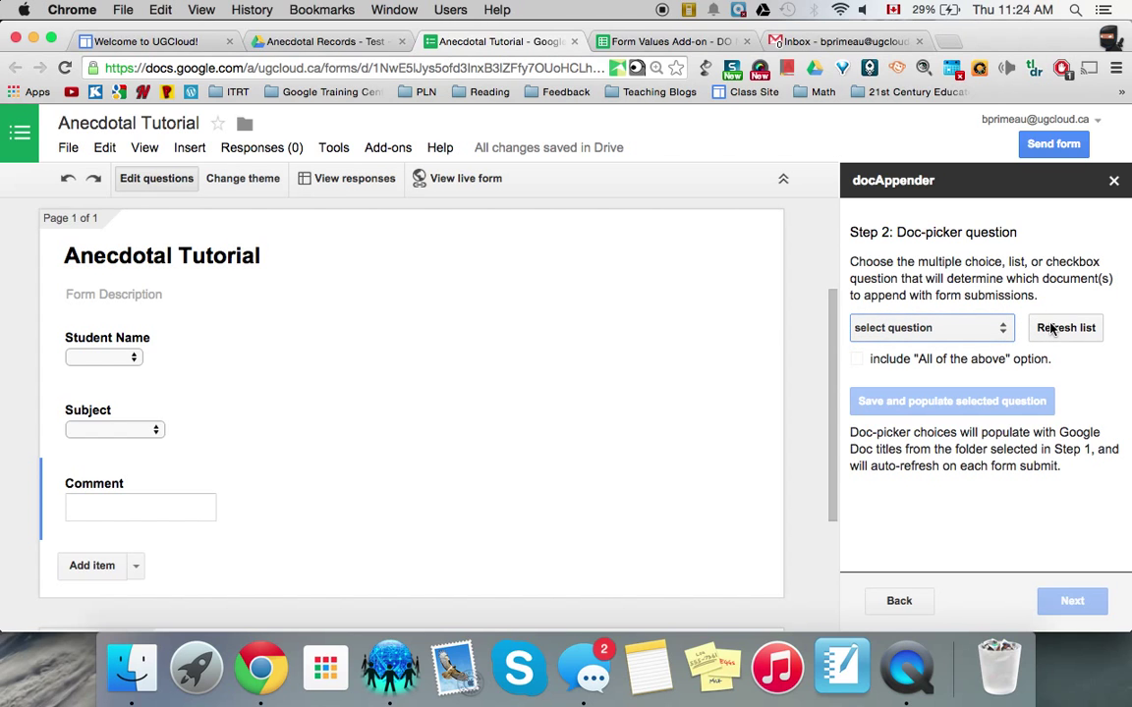
{"action": "left_click", "coordinate": [1000, 330]}
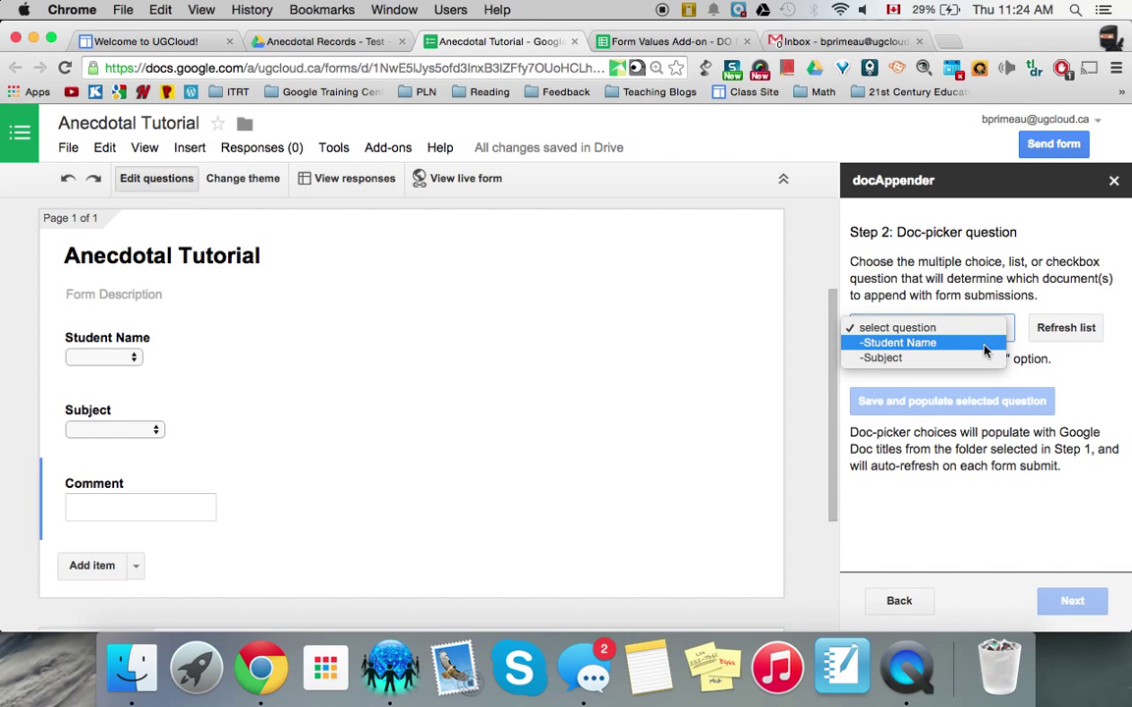
{"action": "left_click", "coordinate": [986, 350]}
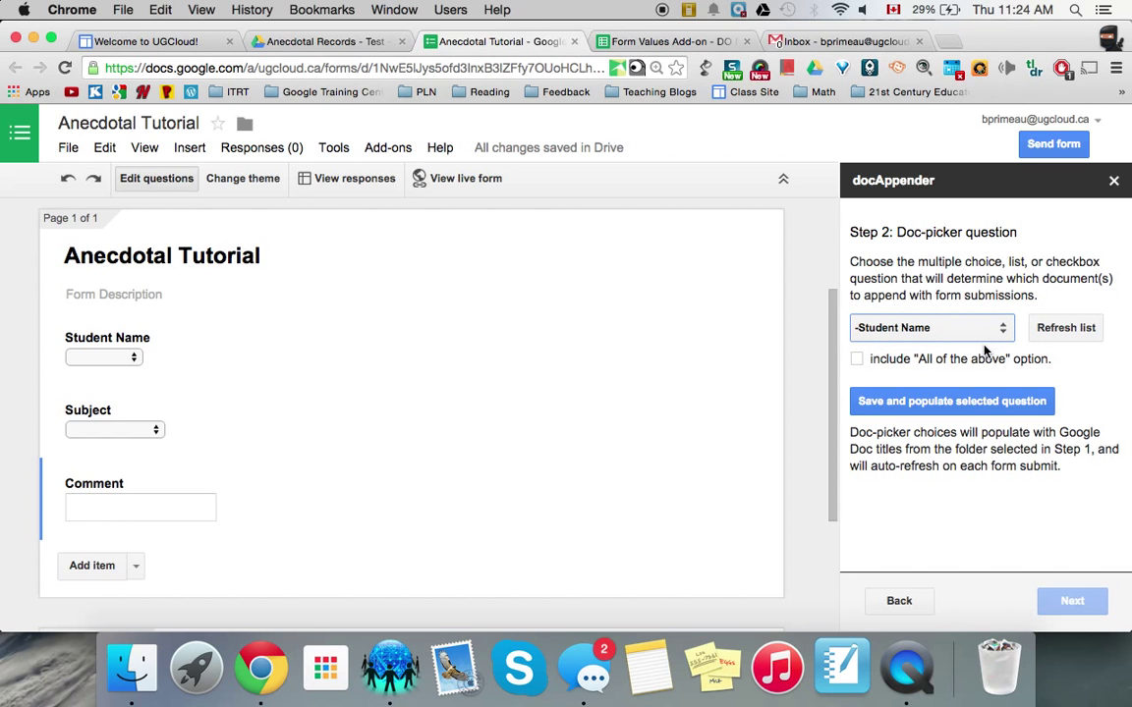
{"action": "left_click", "coordinate": [943, 402]}
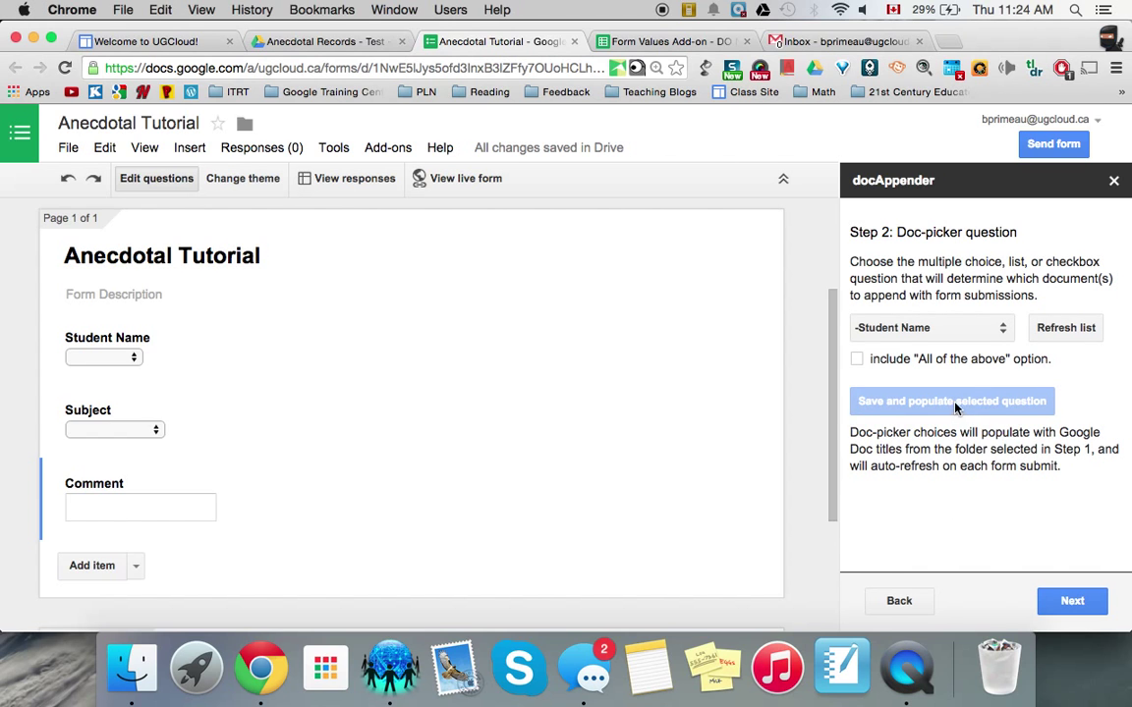
Append Timestamp, Student Name, Subject and Comment as separate vertical tables, then enable docAppender
{"action": "left_click", "coordinate": [1073, 600]}
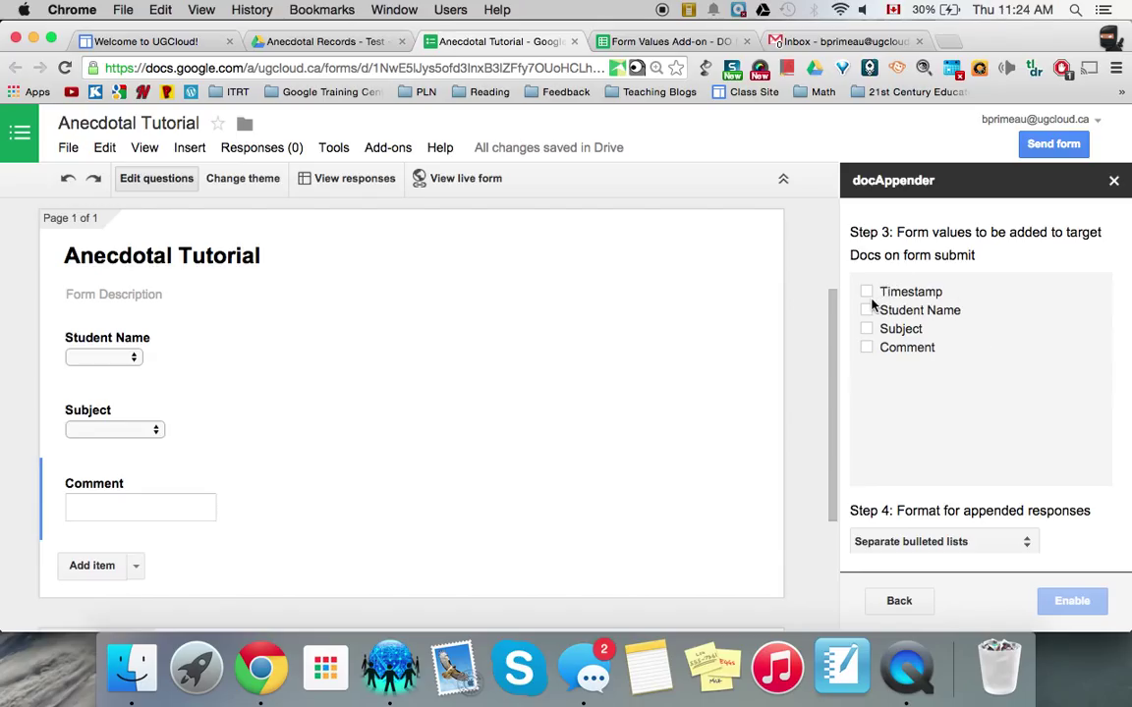
{"action": "left_click", "coordinate": [867, 293]}
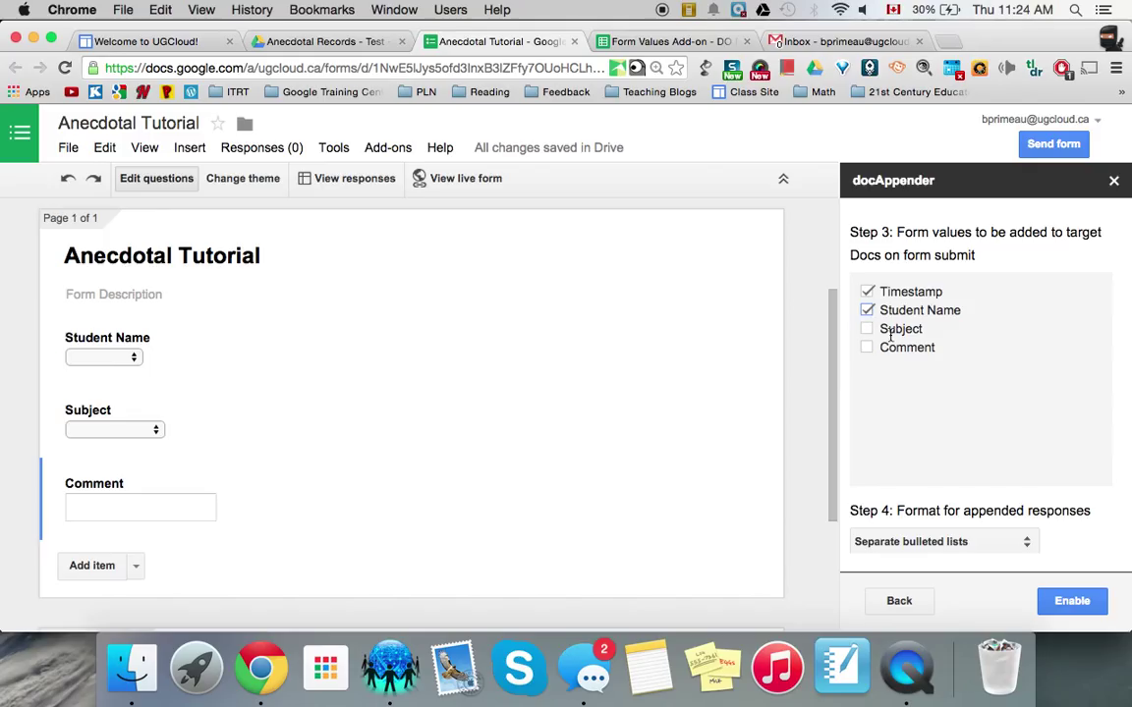
{"action": "left_click", "coordinate": [868, 331]}
{"action": "left_click", "coordinate": [868, 349]}
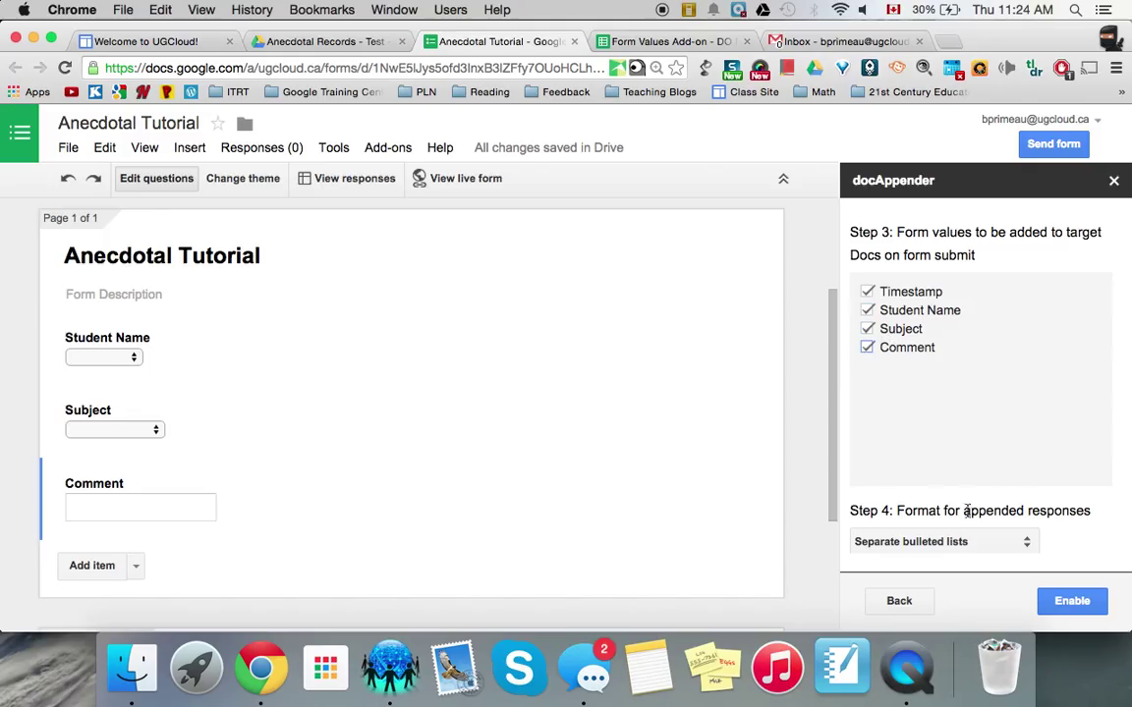
{"action": "left_click", "coordinate": [1018, 544]}
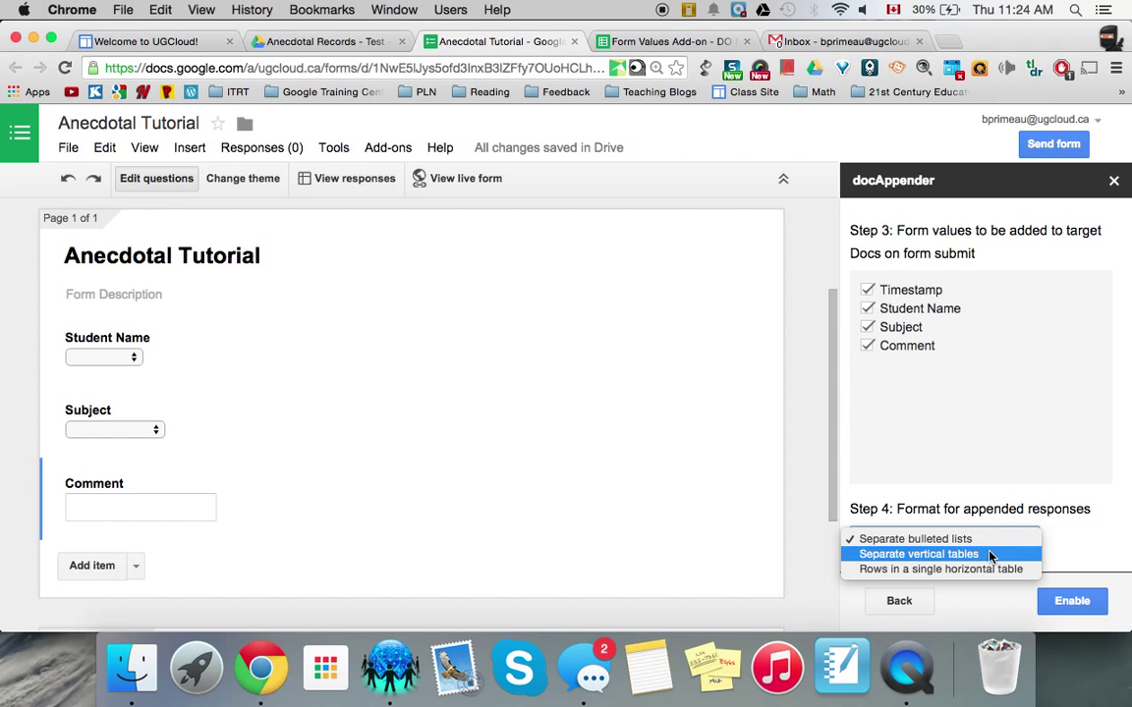
{"action": "left_click", "coordinate": [992, 554]}
{"action": "left_click", "coordinate": [1064, 602]}
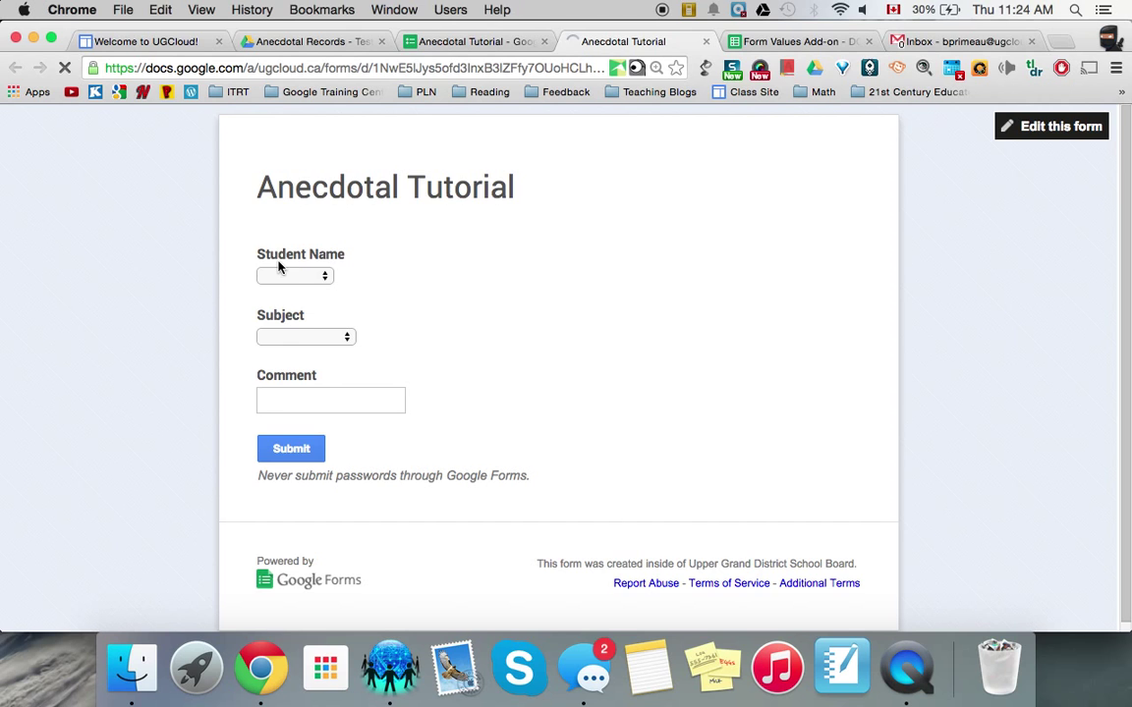
On the live form, choose Student 1 as the student and Reading as the subject
{"action": "left_click", "coordinate": [330, 277]}
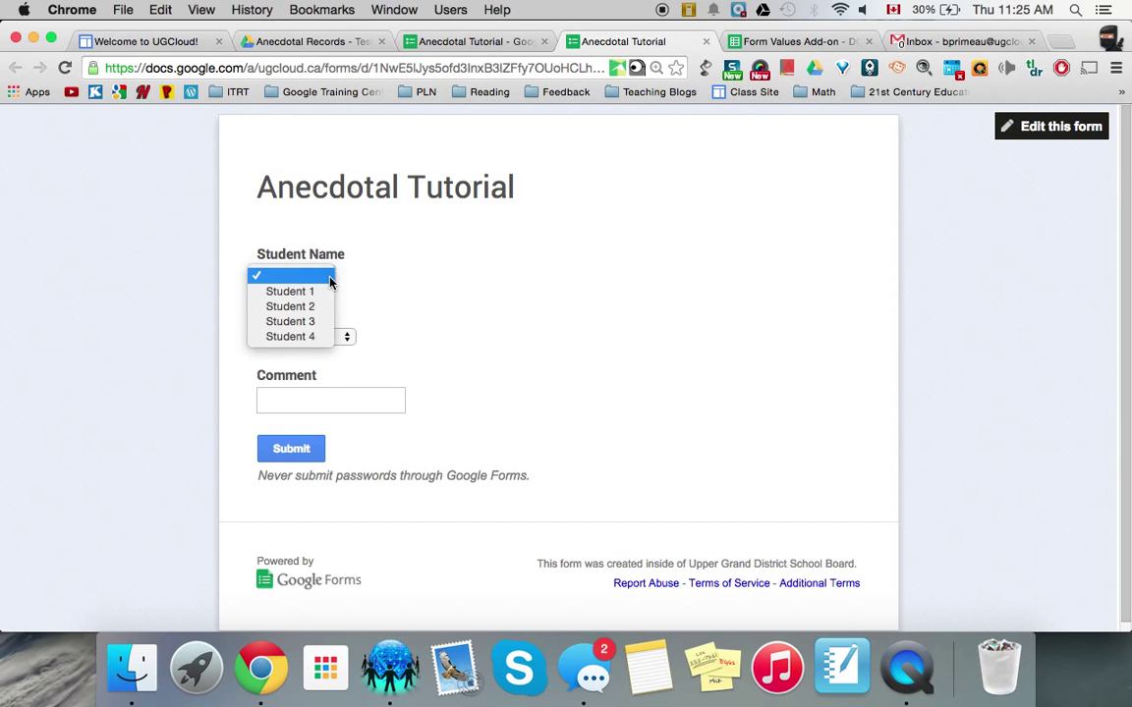
{"action": "left_click", "coordinate": [312, 293]}
{"action": "left_click", "coordinate": [336, 338]}
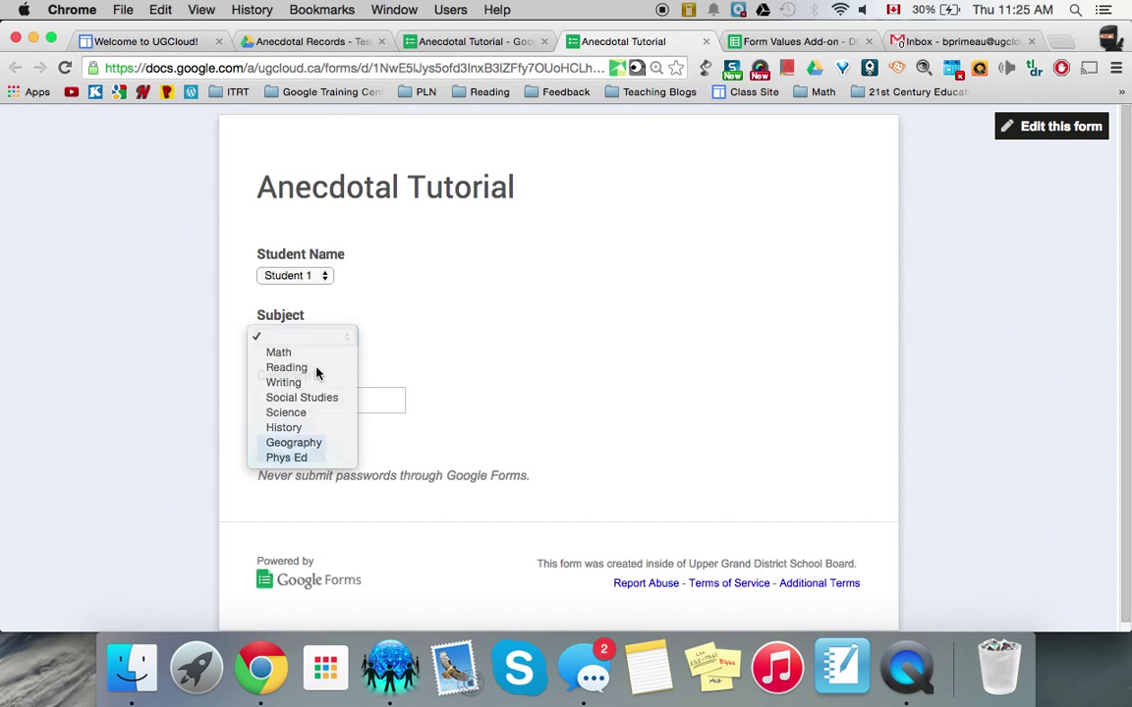
{"action": "left_click", "coordinate": [316, 372]}
Comment that he breaks words into chunks but needs work on suffixes, and submit
{"action": "left_click", "coordinate": [314, 399]}
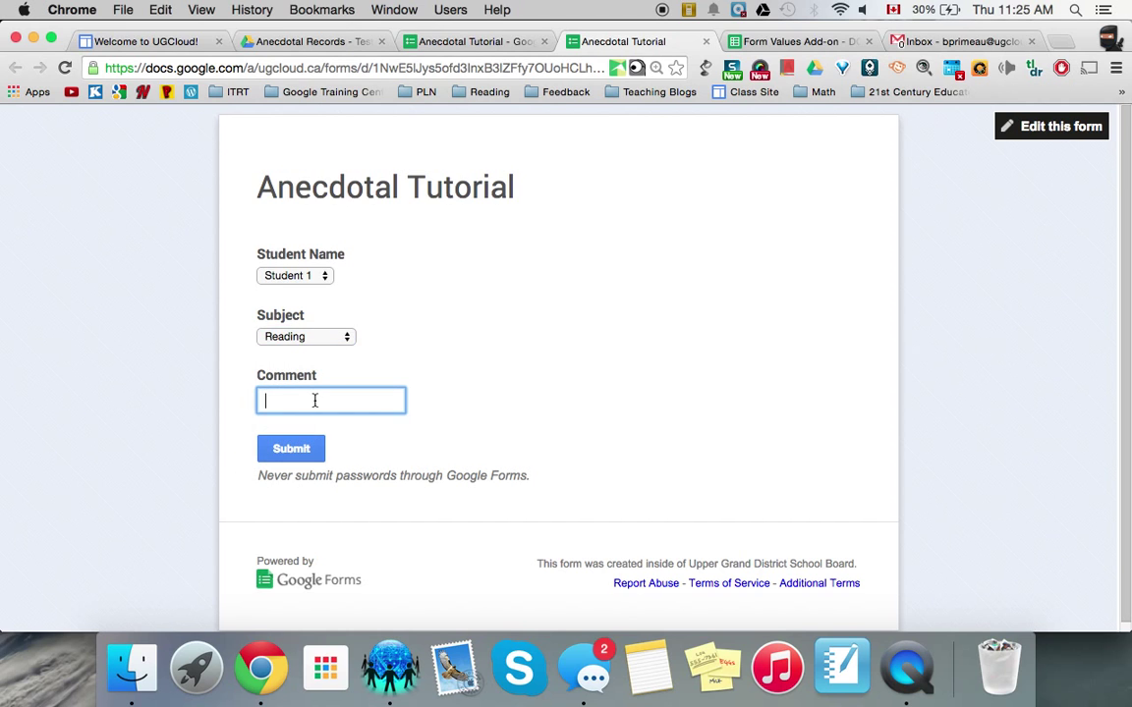
{"action": "type", "text": "He is successfully breaking words into chunkks"}
{"action": "key", "text": "BackSpace"}
{"action": "key", "text": "BackSpace"}
{"action": "type", "text": "s. Eut needs to work on suffixes."}
{"action": "left_click", "coordinate": [302, 446]}
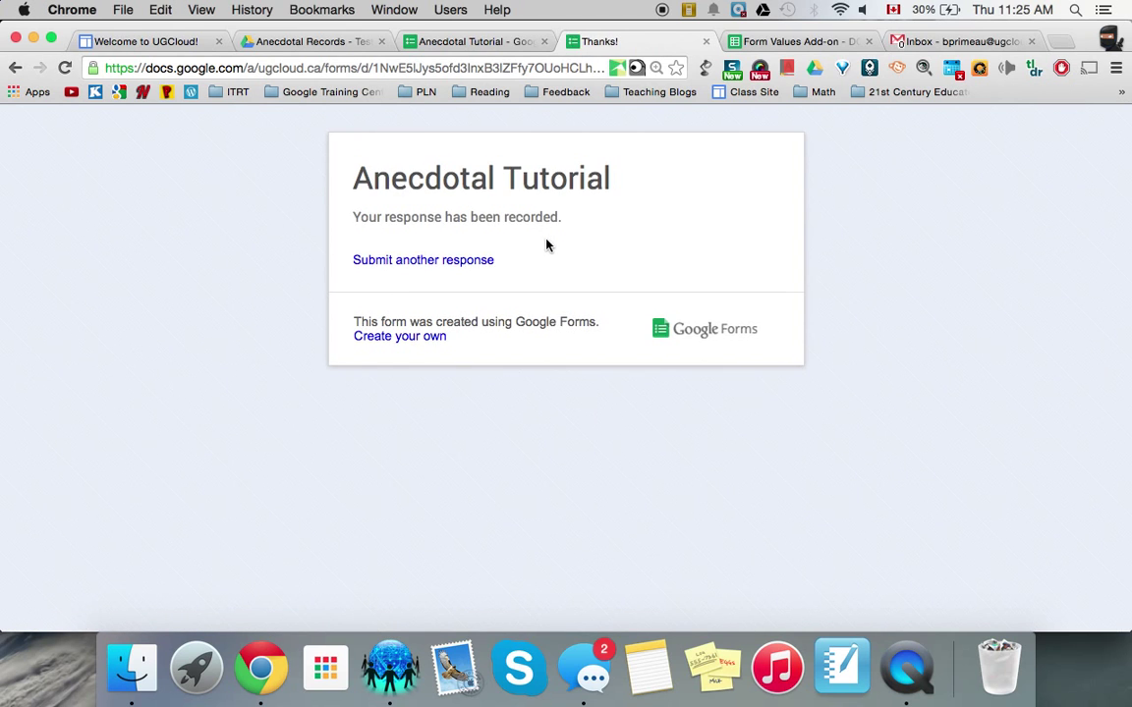
Check Student 1's document for the appended Reading table, then return to the form's confirmation page
{"action": "left_click", "coordinate": [304, 44]}
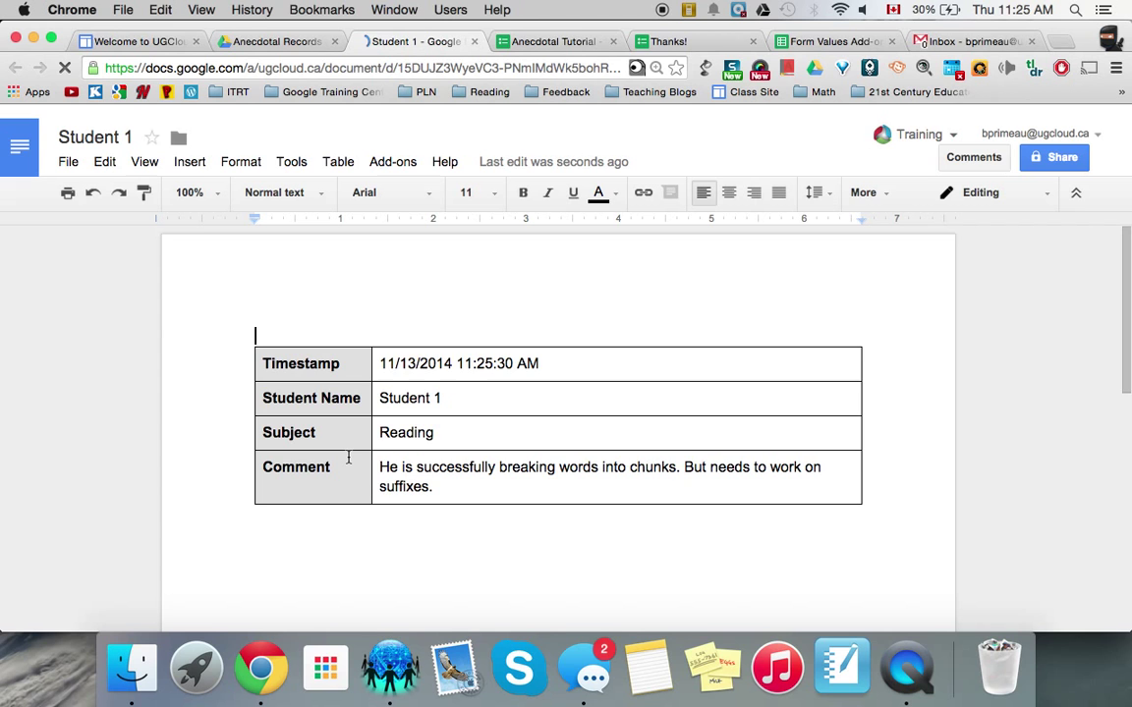
{"action": "left_click", "coordinate": [673, 41]}
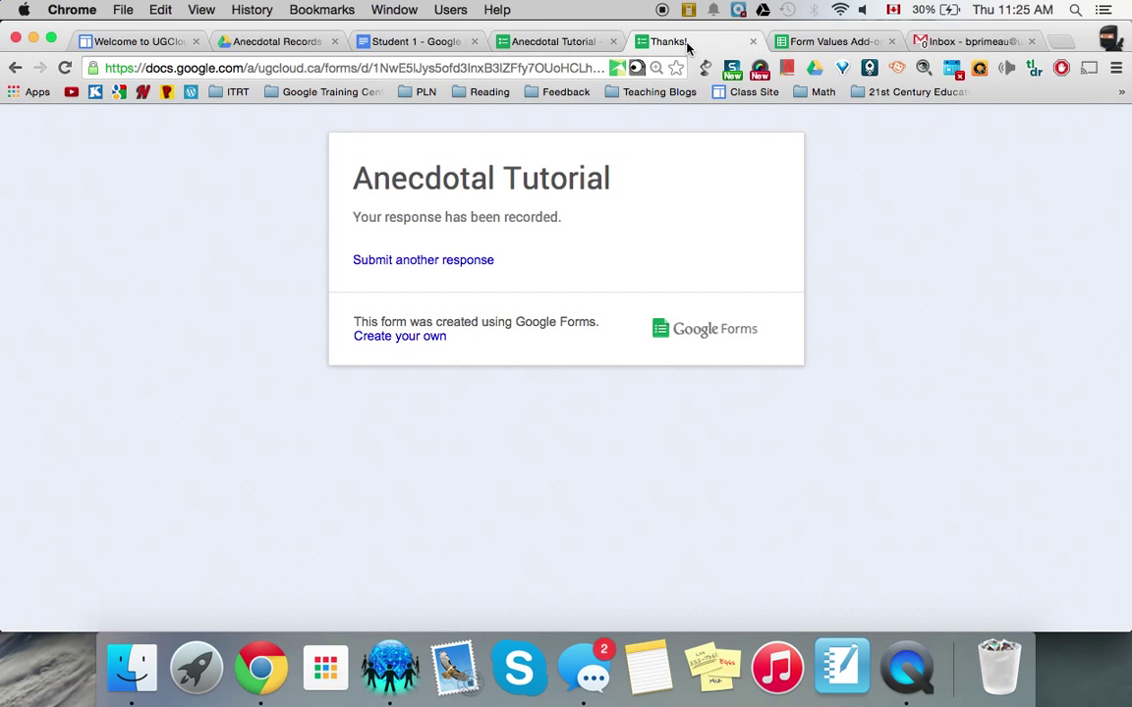
Submit another Student 1 Math response with the comment 'Needs to work on 9 times tables.'
{"action": "left_click", "coordinate": [449, 261]}
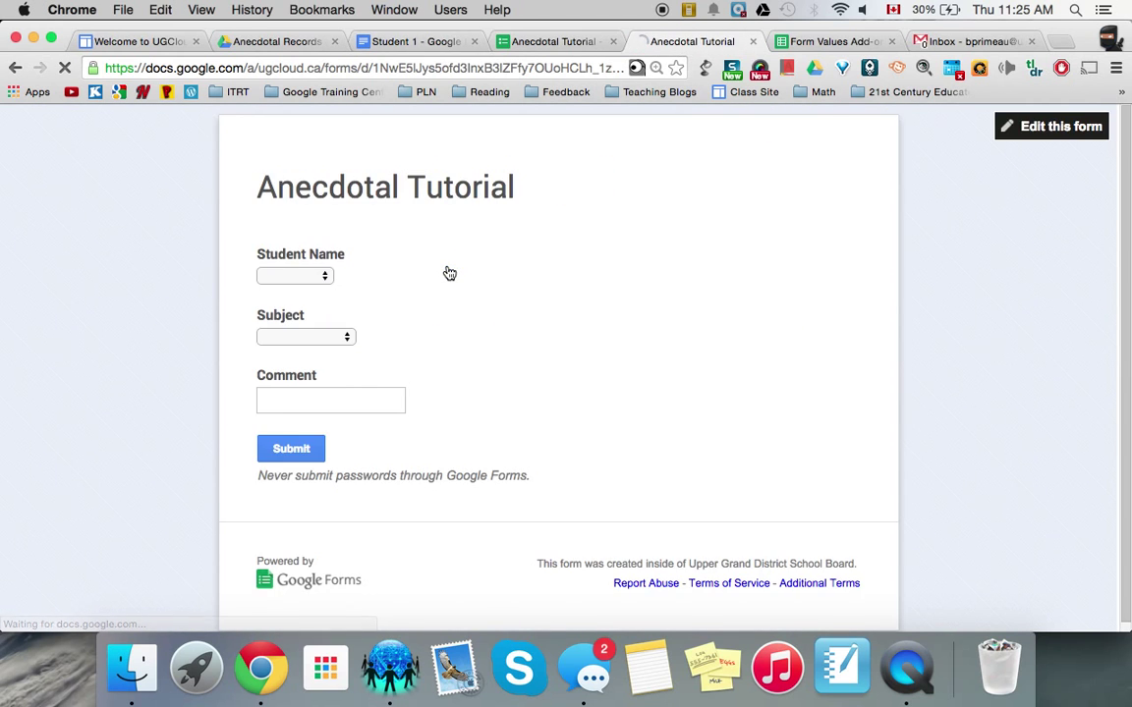
{"action": "left_click", "coordinate": [314, 292]}
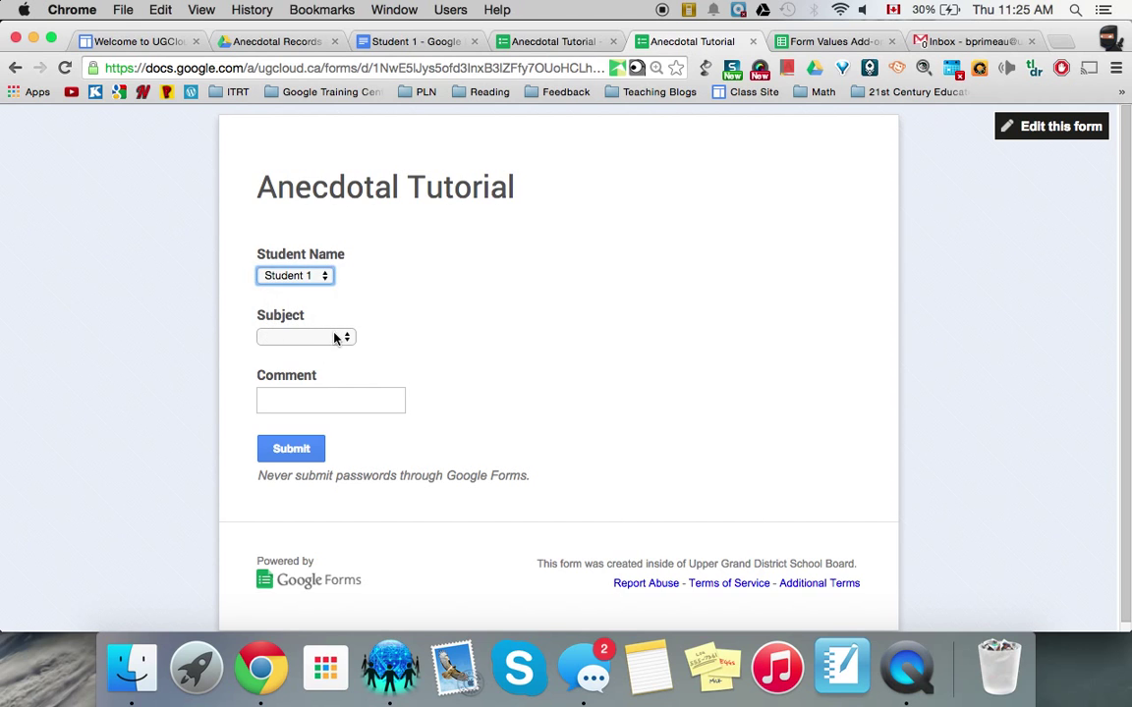
{"action": "left_click", "coordinate": [343, 337]}
{"action": "left_click", "coordinate": [330, 356]}
{"action": "left_click", "coordinate": [338, 404]}
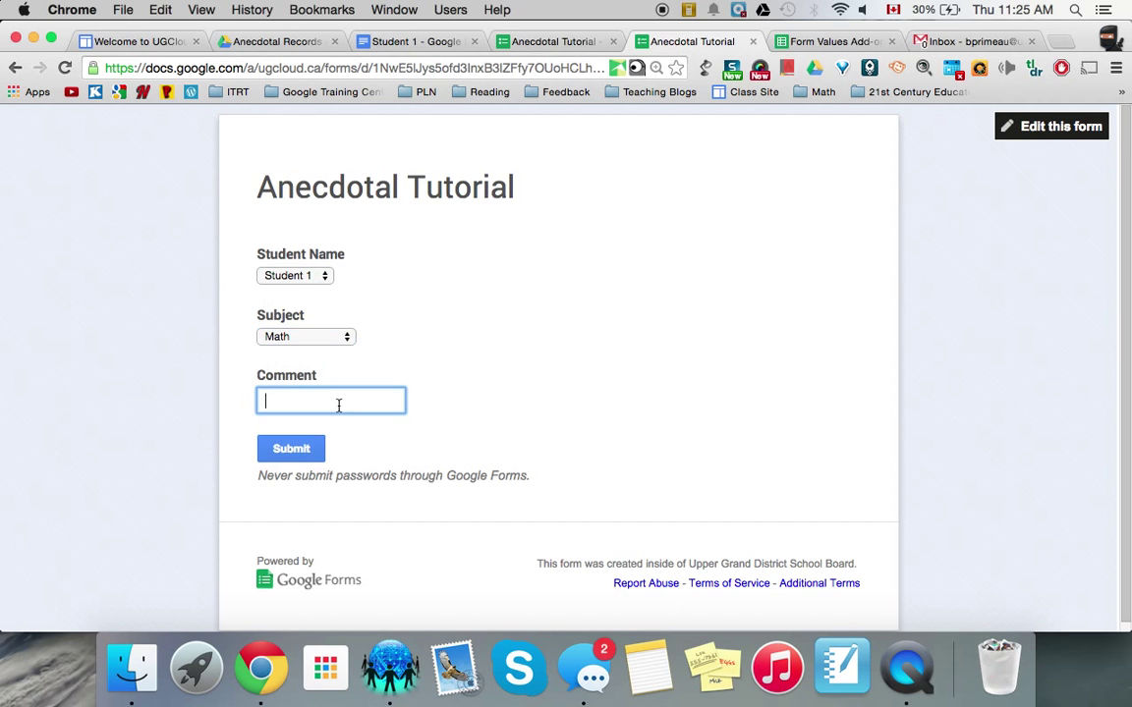
{"action": "type", "text": "Needs to"}
{"action": "type", "text": " work on"}
{"action": "type", "text": "9 times tab"}
{"action": "type", "text": "les"}
{"action": "type", "text": "."}
{"action": "left_click", "coordinate": [302, 448]}
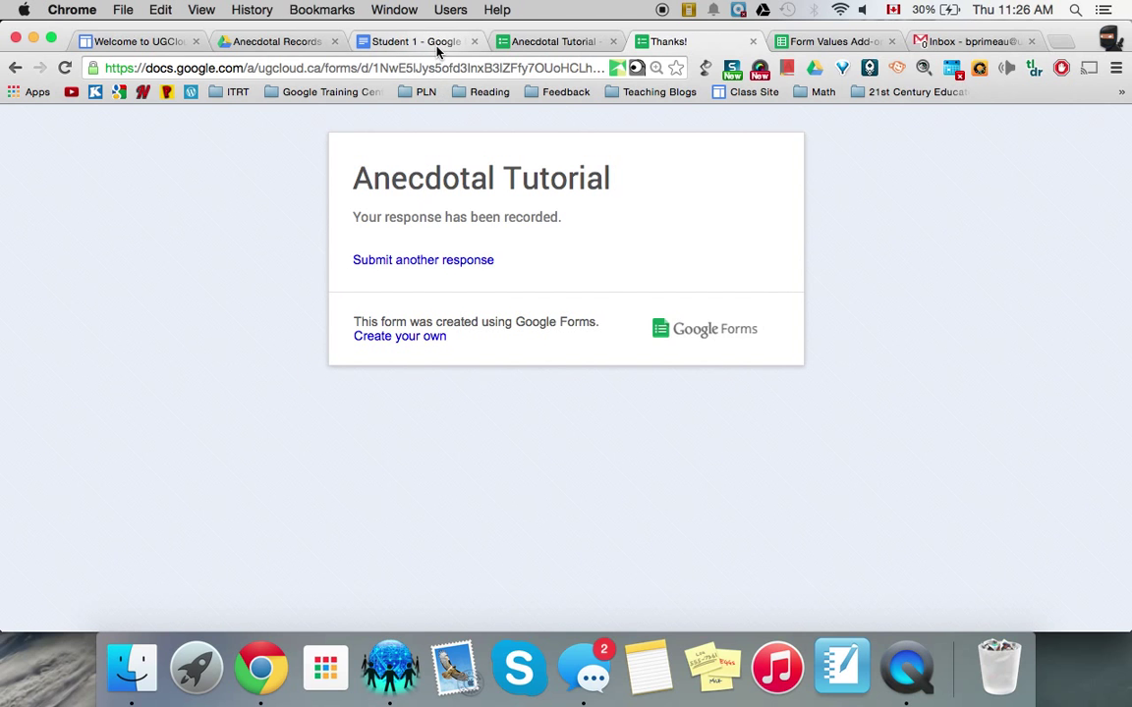
Check the new Math table in the Student 1 document, then return to the Anecdotal Records - Test folder
{"action": "left_click", "coordinate": [438, 46]}
{"action": "scroll", "coordinate": [467, 382], "scroll_direction": "down", "scroll_amount": 3}
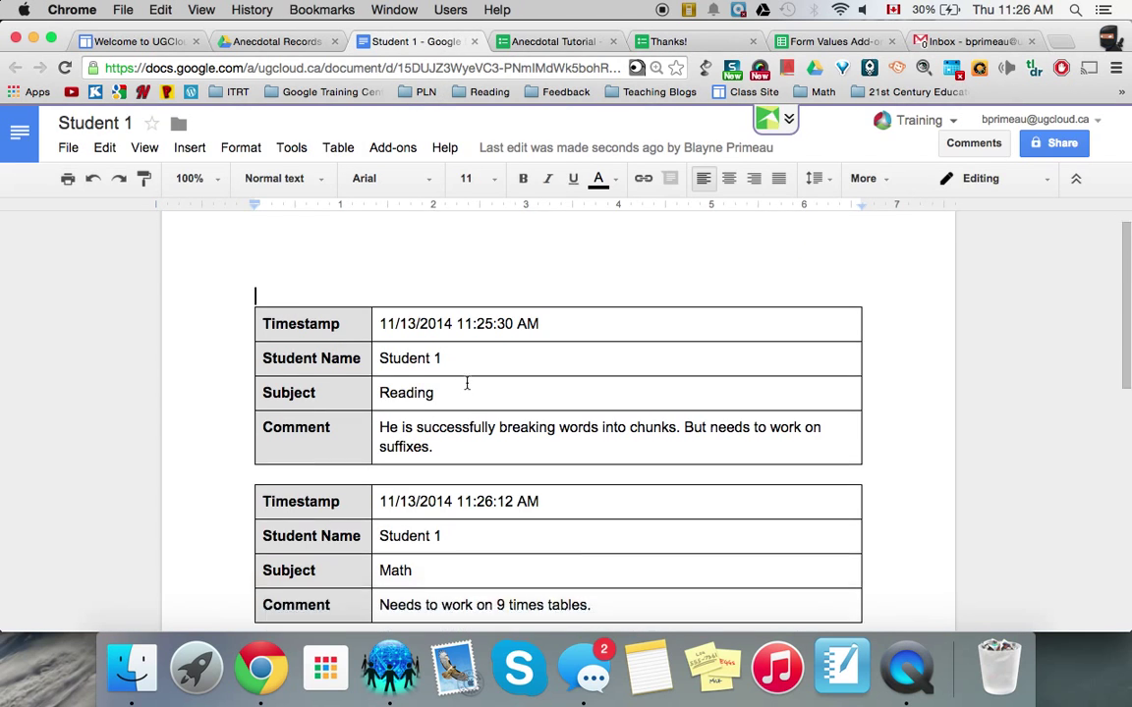
{"action": "scroll", "coordinate": [467, 382], "scroll_direction": "up", "scroll_amount": 2}
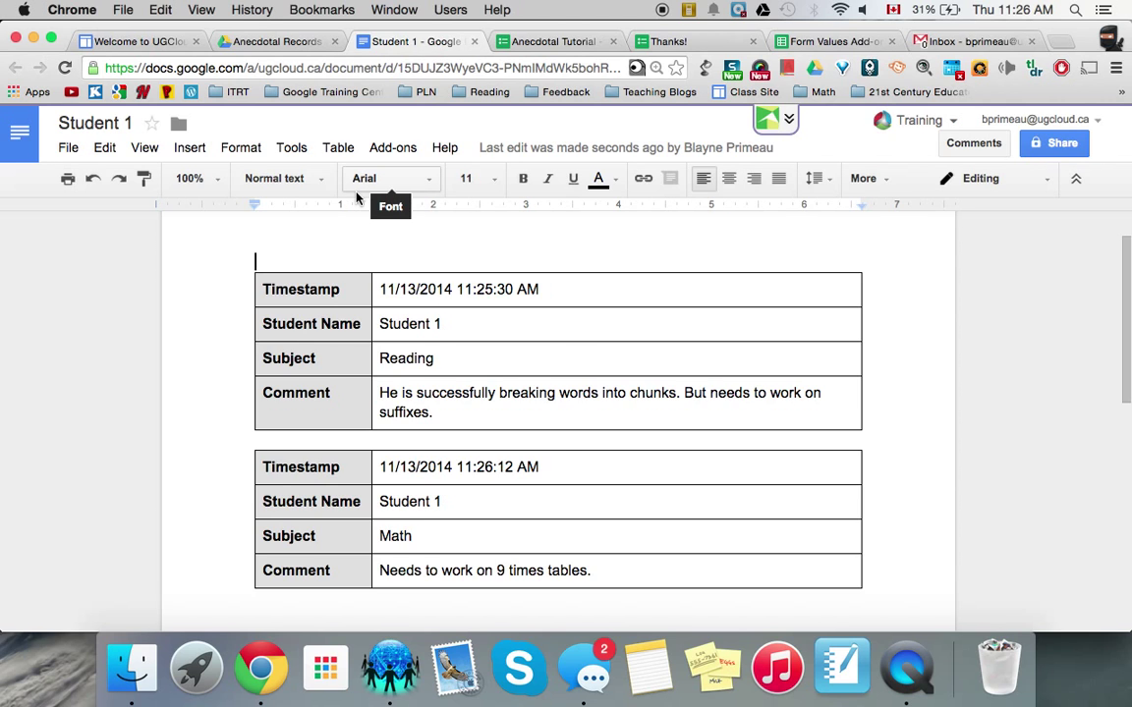
{"action": "left_click", "coordinate": [268, 42]}
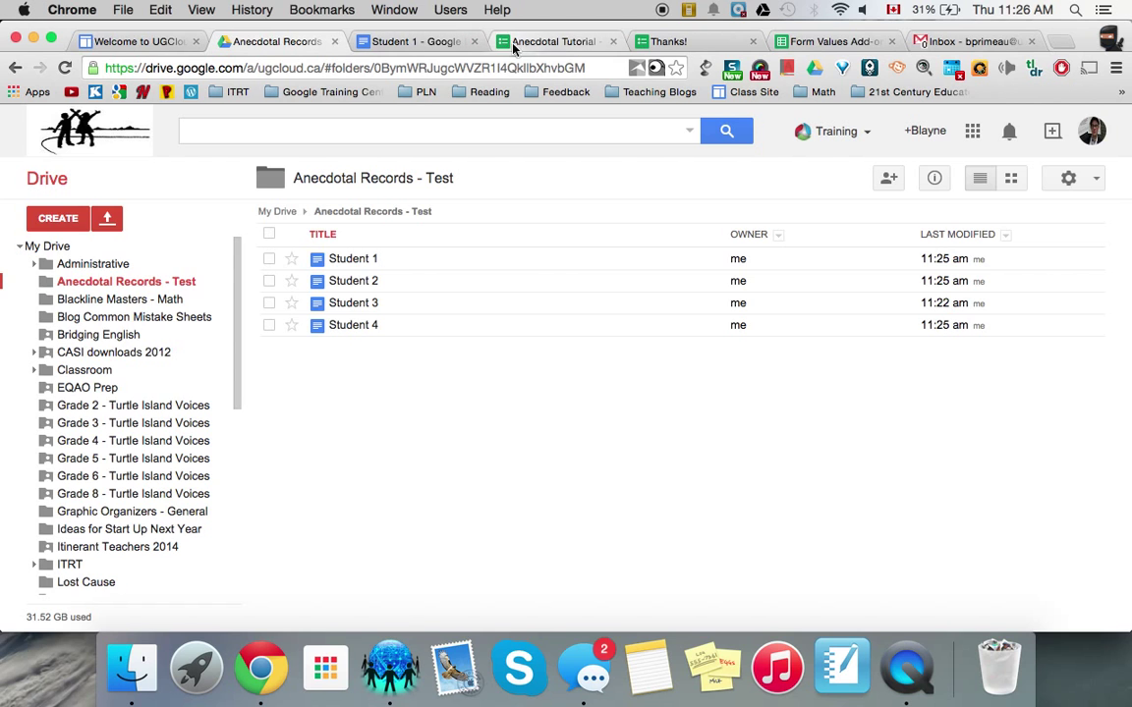
Make a copy of the form, drop the 'Copy of' prefix and append '- Create Folder' to its name
{"action": "left_click", "coordinate": [548, 41]}
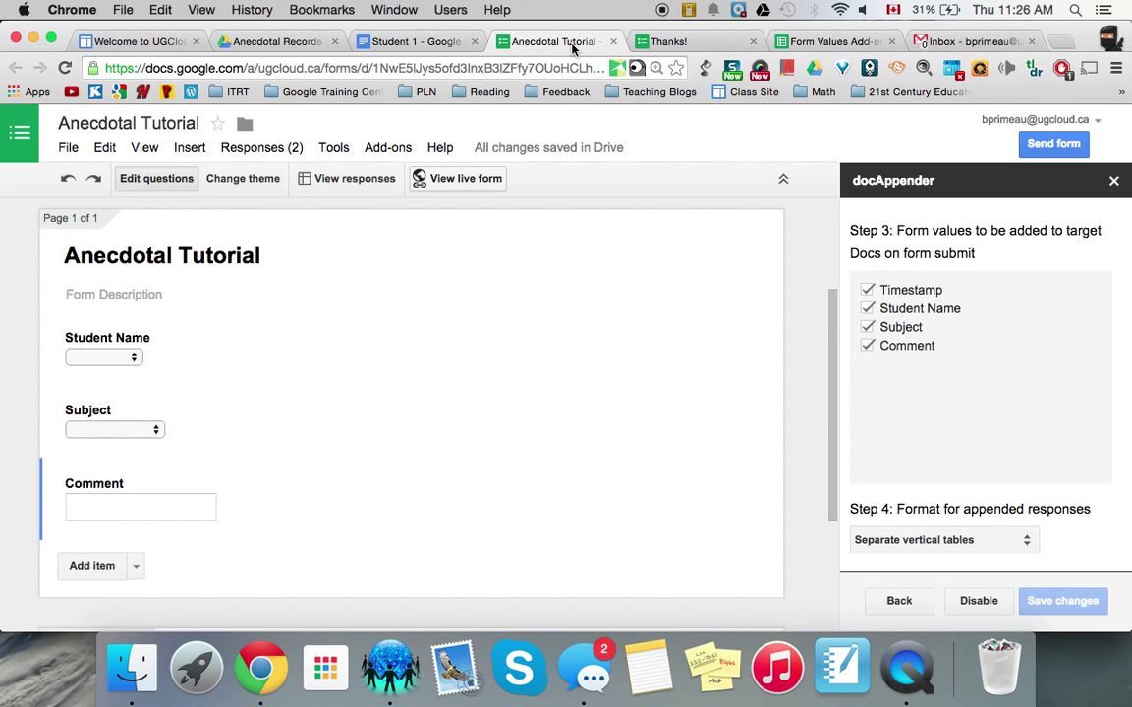
{"action": "left_click", "coordinate": [68, 148]}
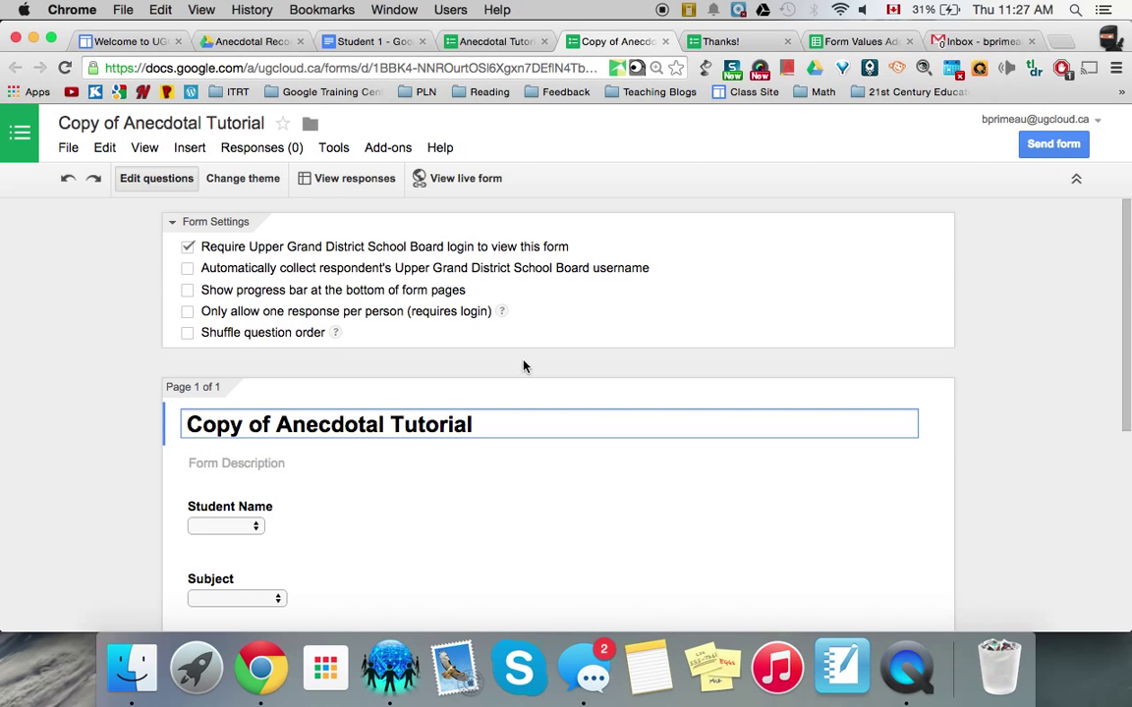
{"action": "left_click", "coordinate": [111, 124]}
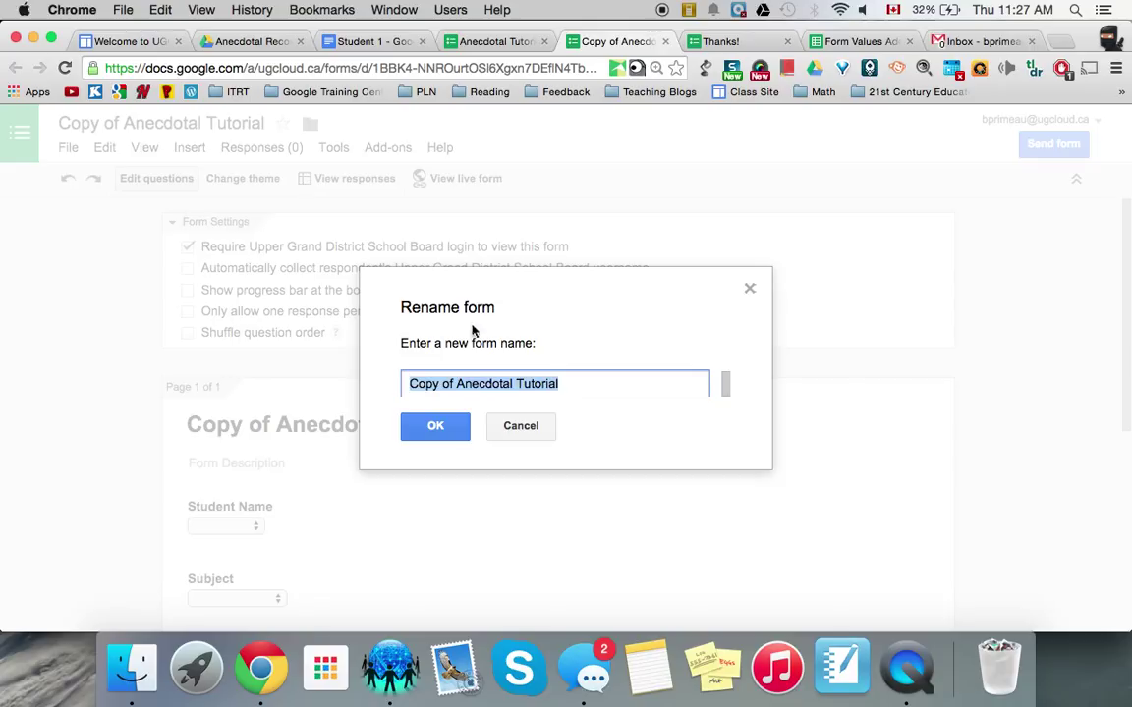
{"action": "left_click", "coordinate": [457, 384]}
{"action": "key", "text": "BackSpace"}
{"action": "key", "text": "BackSpace"}
{"action": "key", "text": "BackSpace"}
{"action": "key", "text": "BackSpace"}
{"action": "key", "text": "BackSpace"}
{"action": "key", "text": "BackSpace"}
{"action": "key", "text": "BackSpace"}
{"action": "key", "text": "BackSpace"}
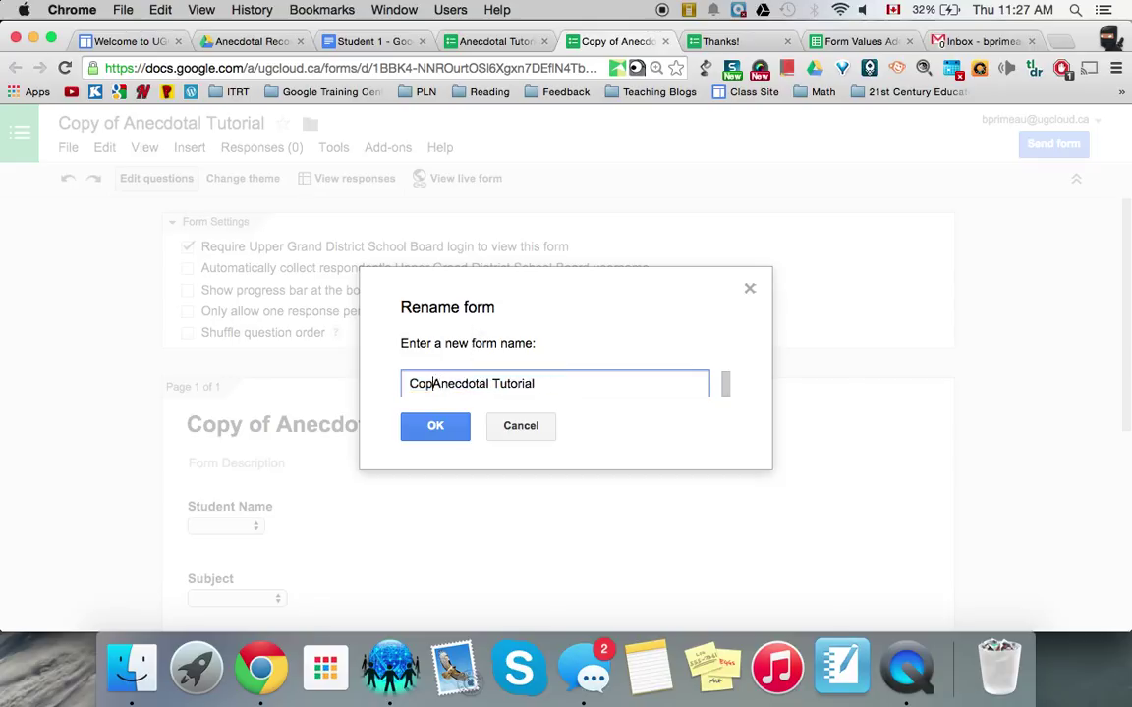
{"action": "left_click", "coordinate": [545, 384]}
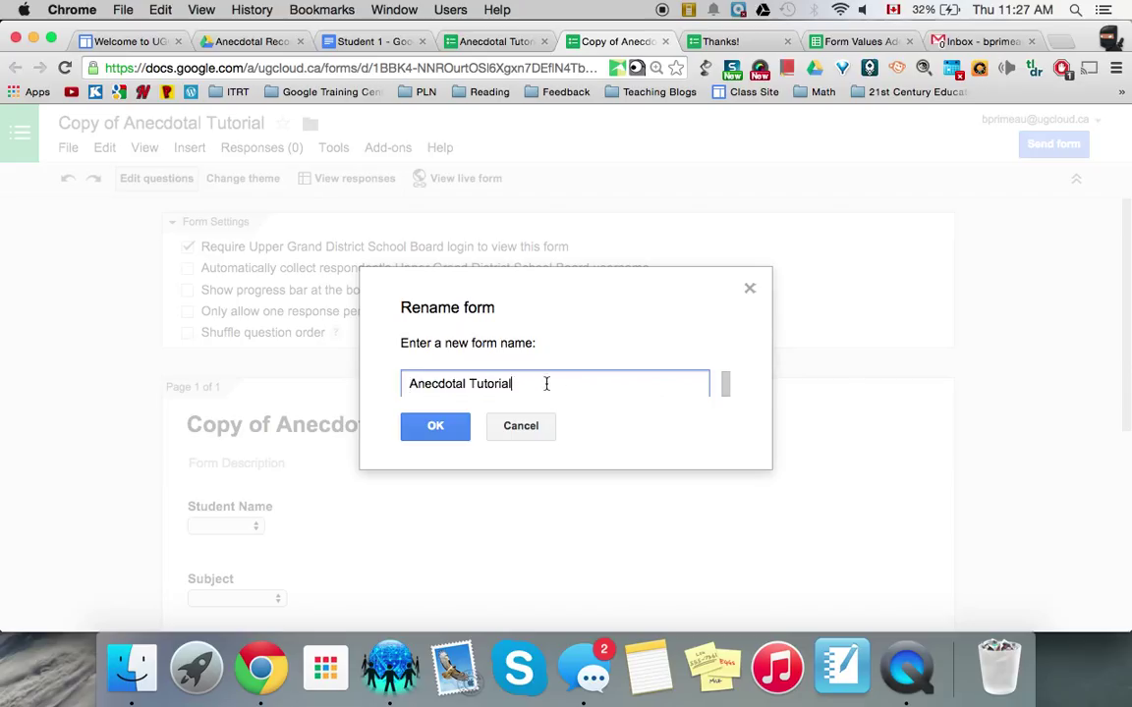
{"action": "type", "text": "- Create Folder"}
{"action": "left_click", "coordinate": [462, 442]}
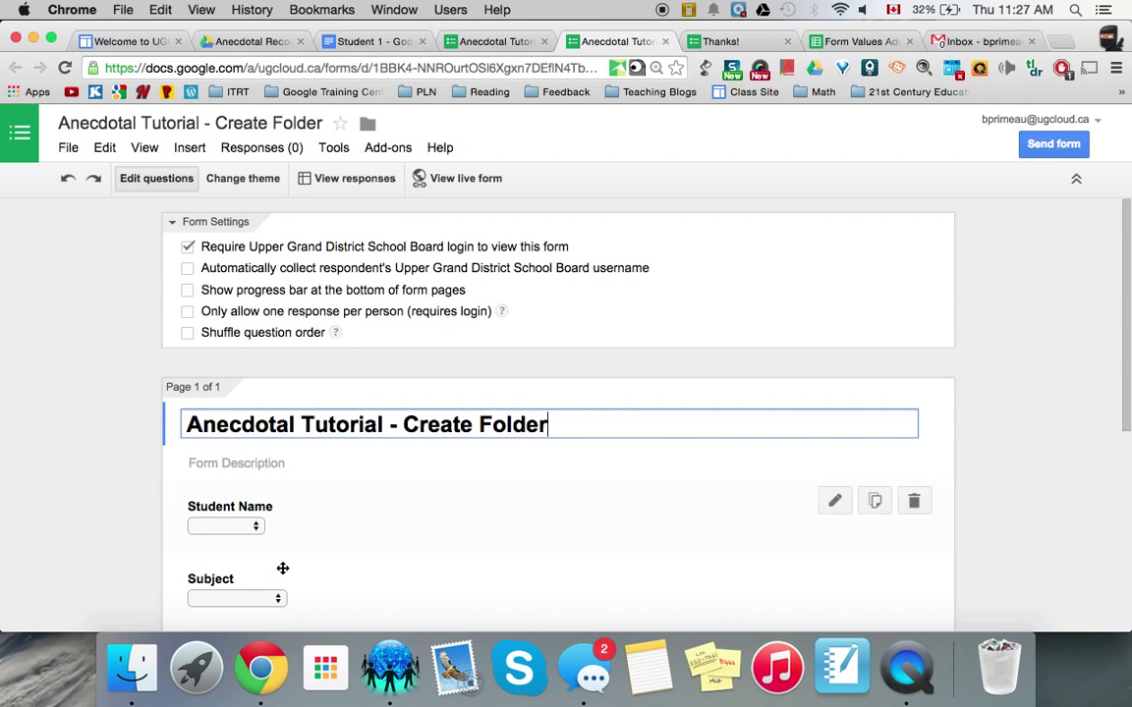
Review the choices of the Student Name and Subject questions in the copied form
{"action": "left_click", "coordinate": [260, 530]}
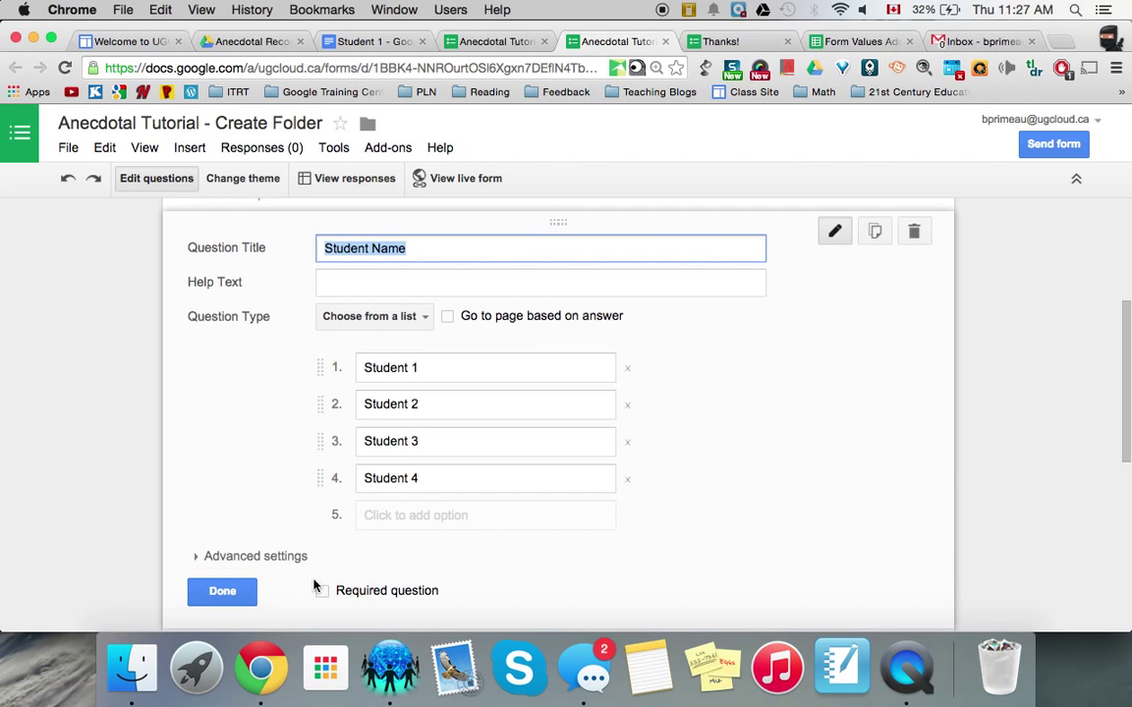
{"action": "left_click", "coordinate": [242, 595]}
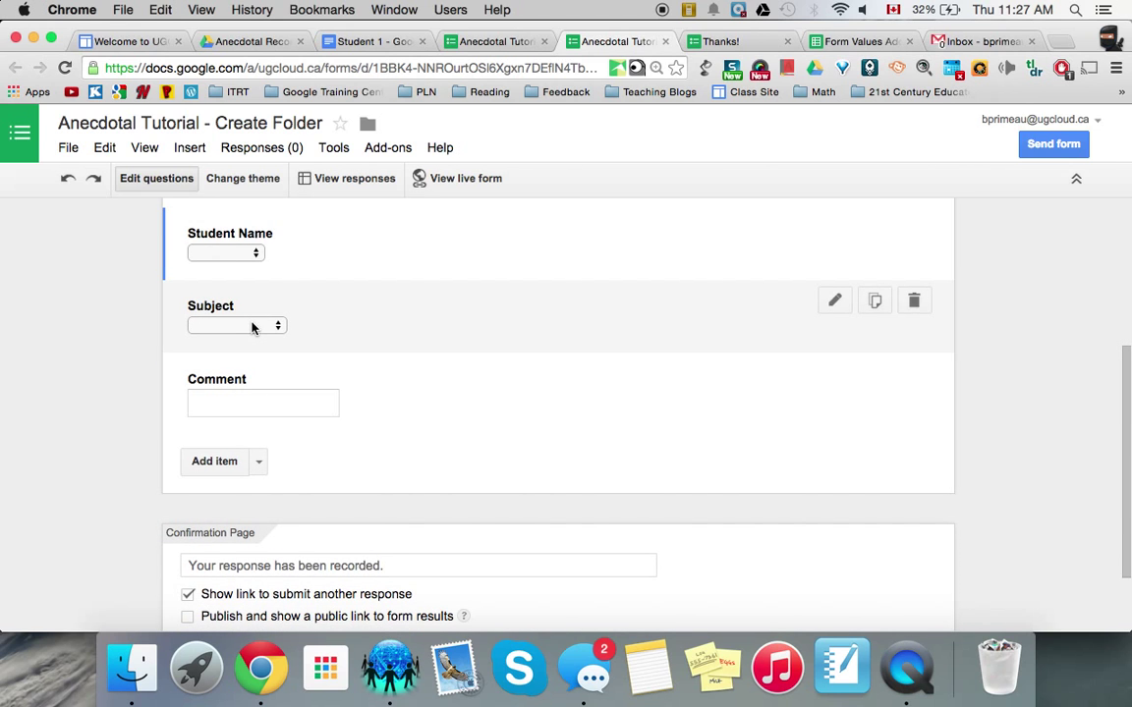
{"action": "left_click", "coordinate": [251, 327]}
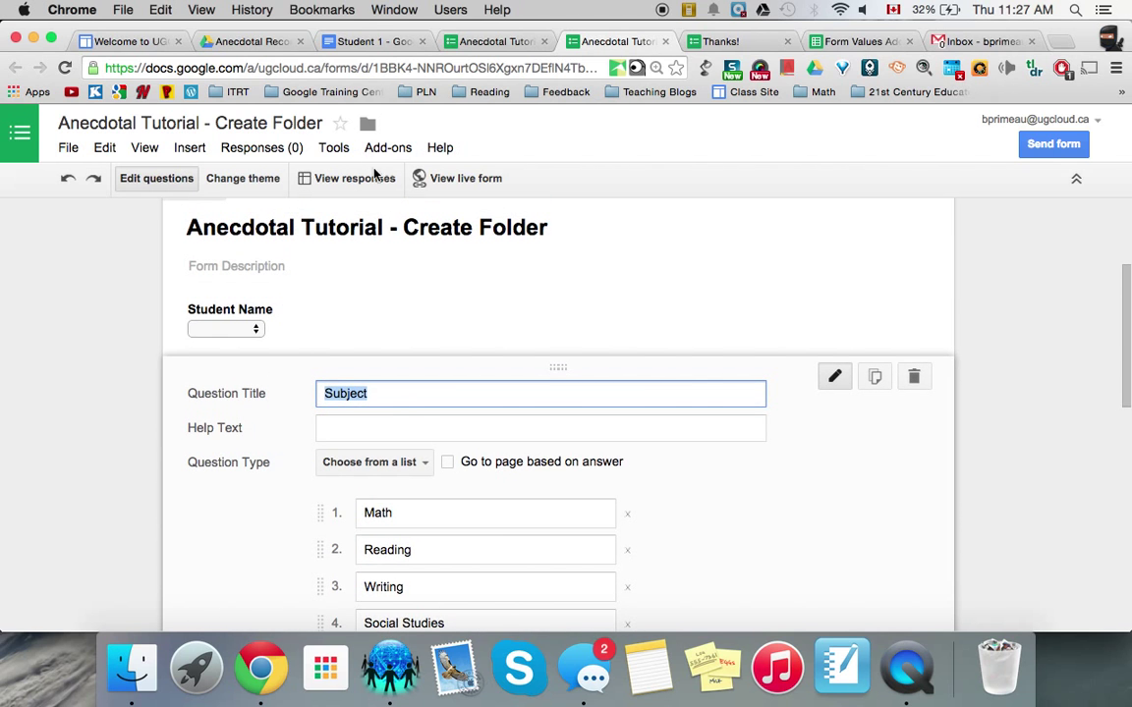
In the docAppender sidebar, create a new target folder named 'Anecdotal Records - Test 2'
{"action": "left_click", "coordinate": [389, 148]}
{"action": "mouse_move", "coordinate": [411, 179]}
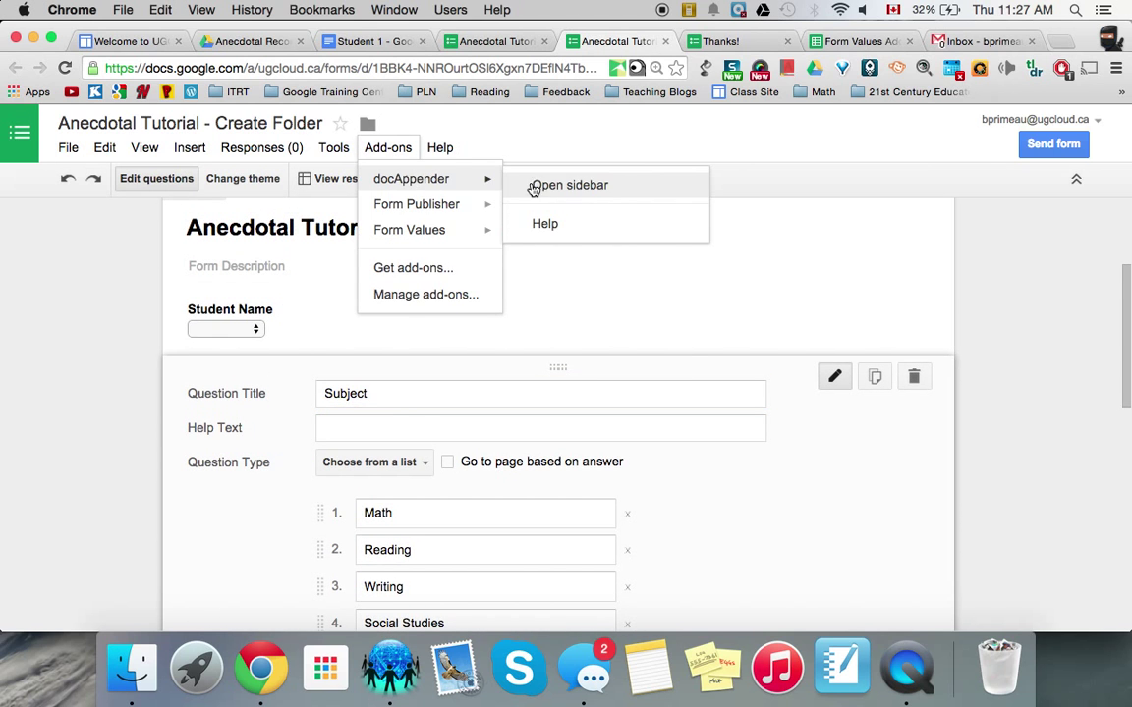
{"action": "left_click", "coordinate": [531, 181]}
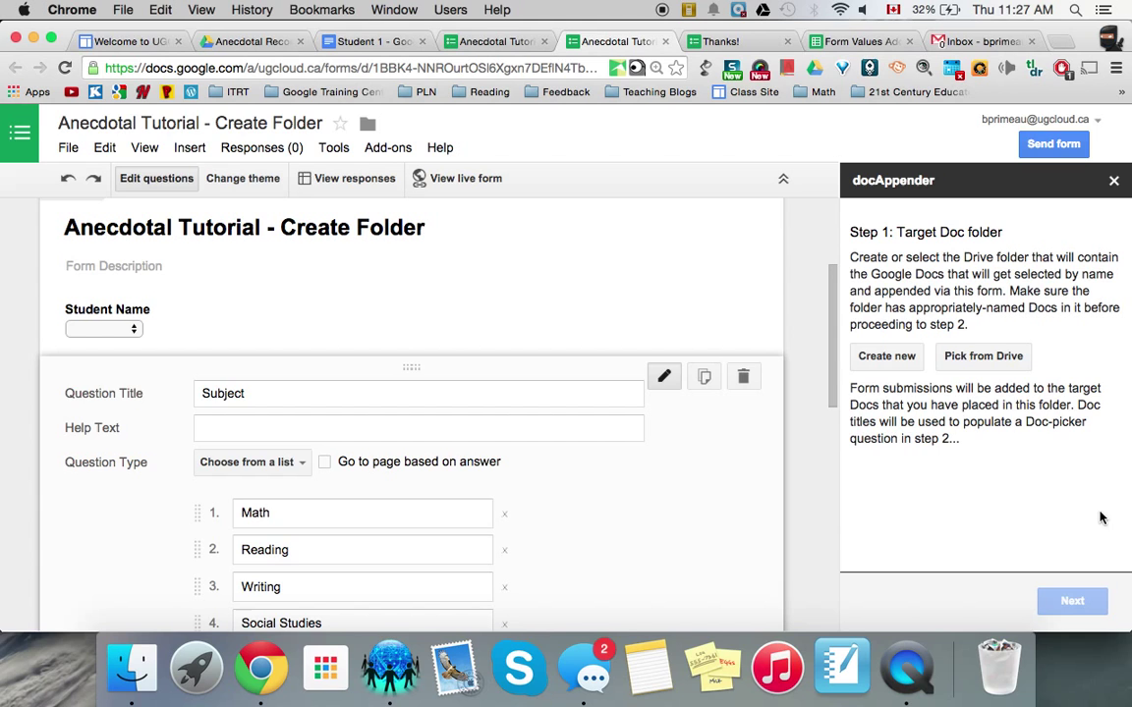
{"action": "left_click", "coordinate": [879, 357]}
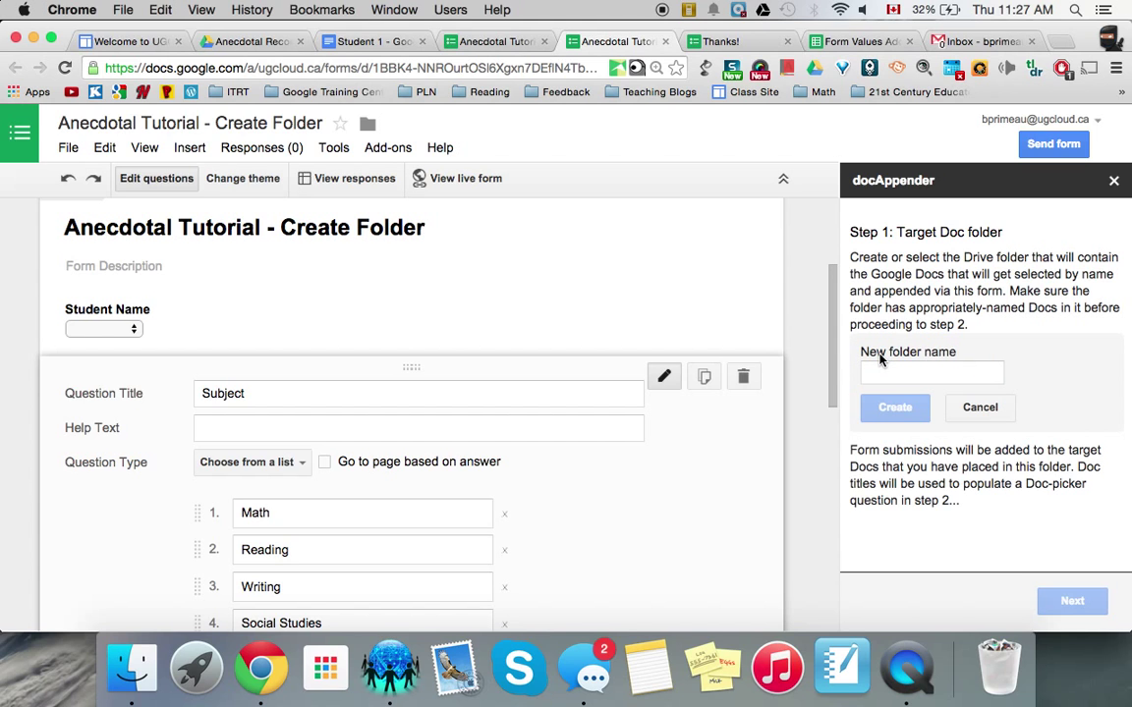
{"action": "left_click", "coordinate": [881, 371]}
{"action": "type", "text": "Aneco"}
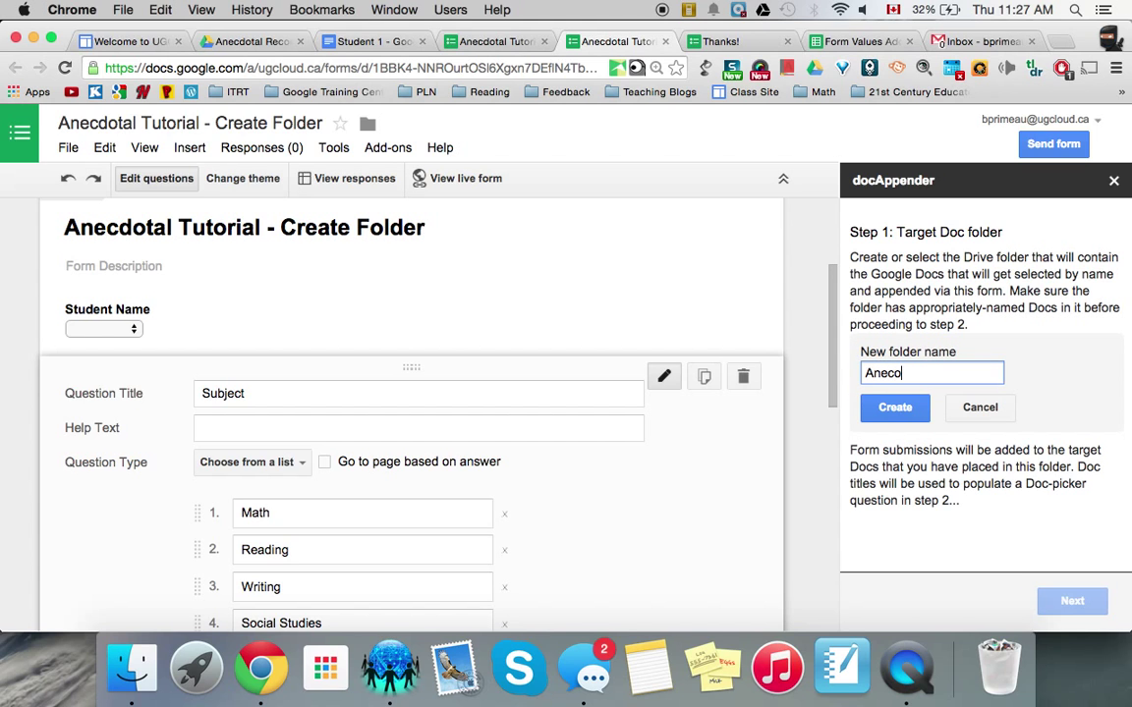
{"action": "key", "text": "BackSpace"}
{"action": "type", "text": "dotal Records - tes"}
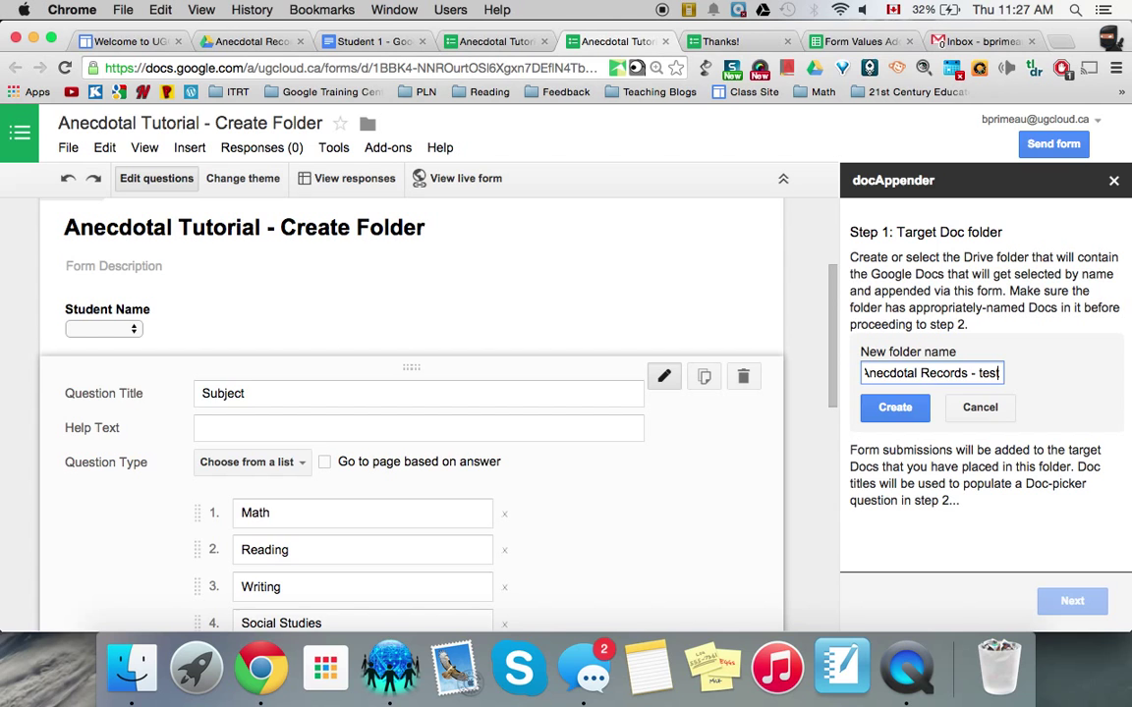
{"action": "key", "text": "BackSpace"}
{"action": "key", "text": "BackSpace"}
{"action": "key", "text": "BackSpace"}
{"action": "type", "text": "Test"}
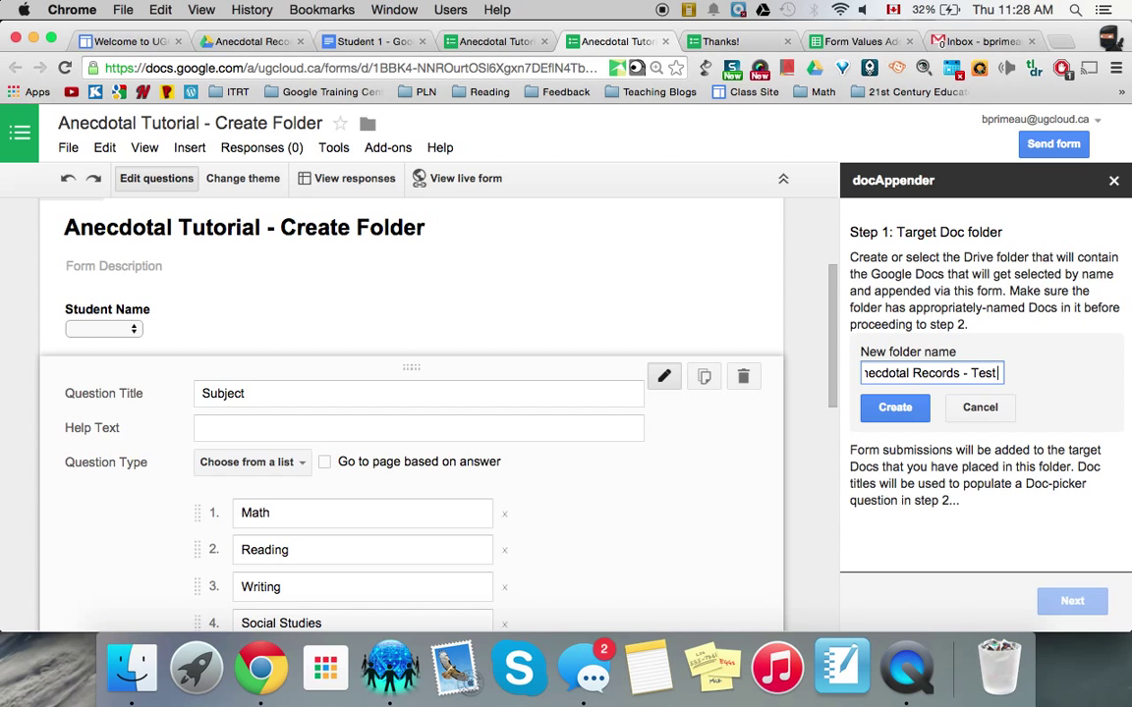
{"action": "type", "text": " 2"}
{"action": "left_click", "coordinate": [908, 413]}
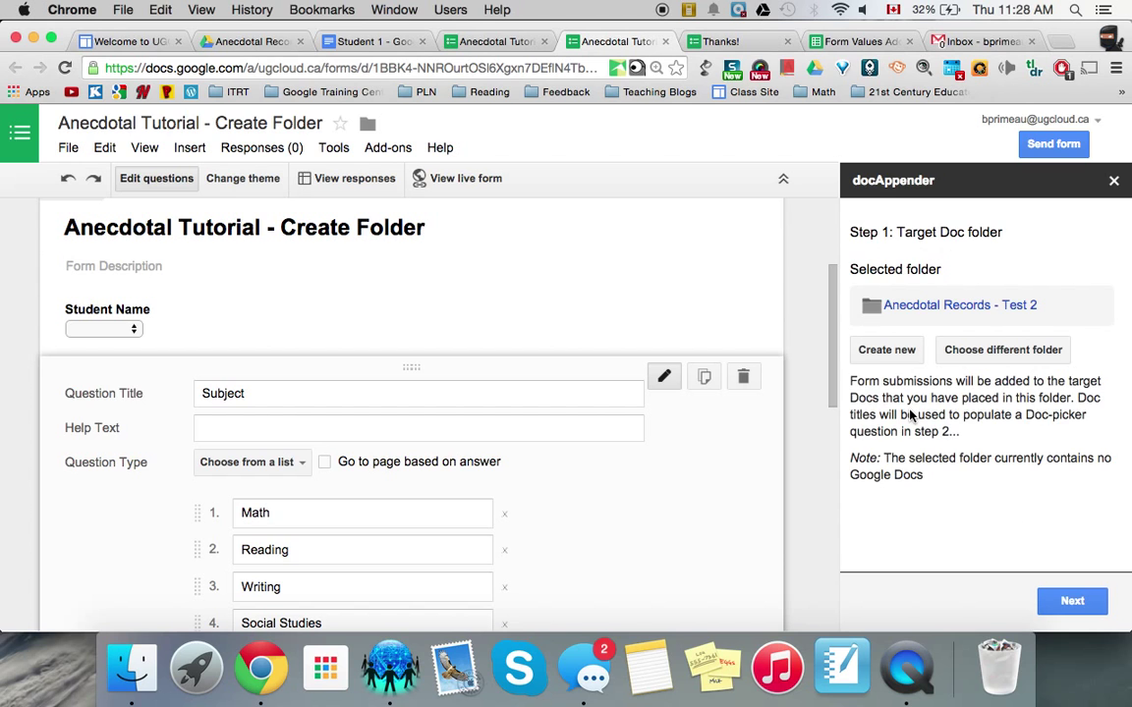
Set Student Name as the doc-picker question, save and populate, then dismiss the empty-folder alert
{"action": "left_click", "coordinate": [1073, 601]}
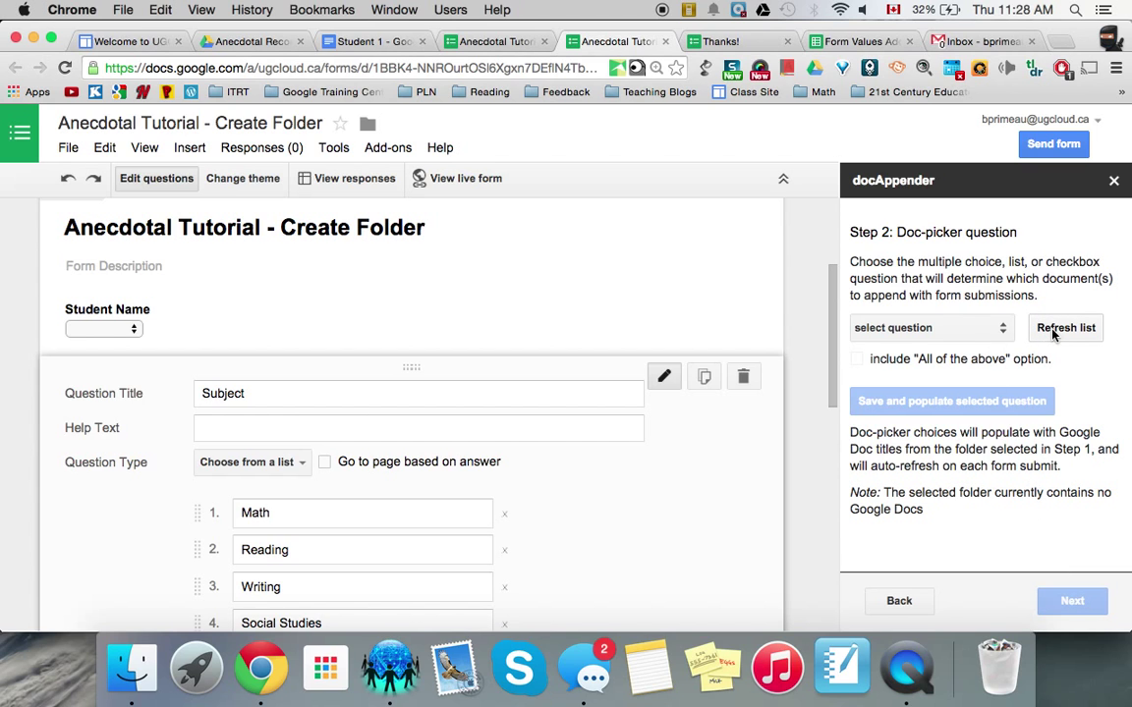
{"action": "left_click", "coordinate": [1002, 331]}
{"action": "left_click", "coordinate": [899, 342]}
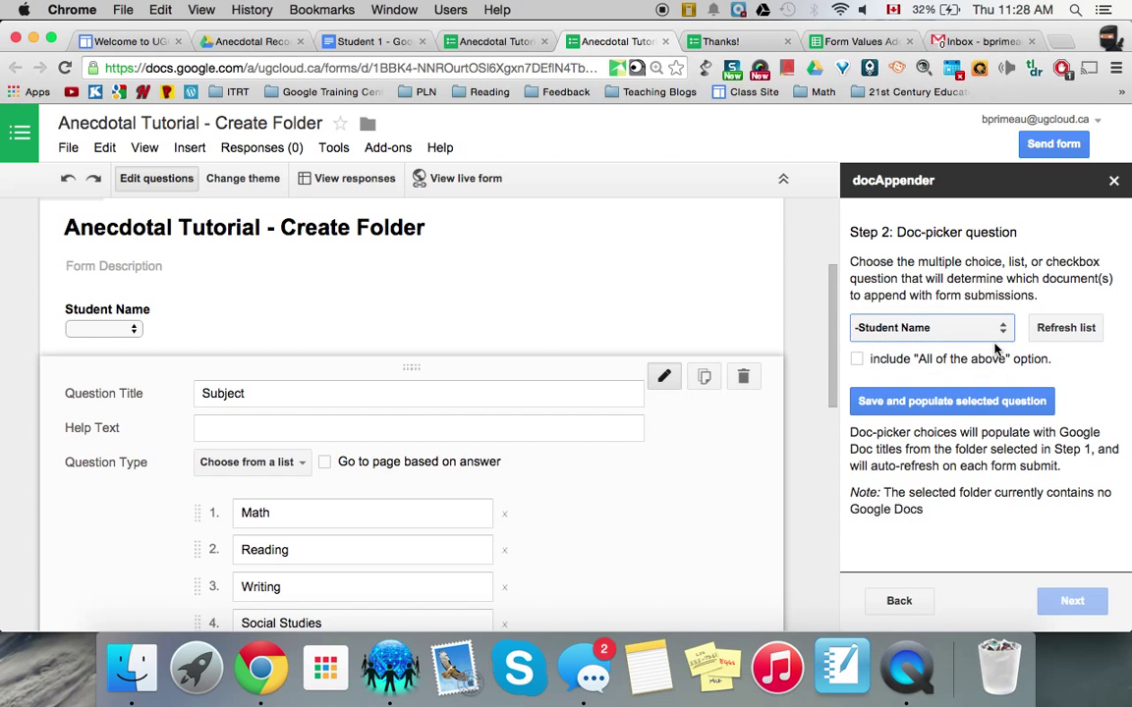
{"action": "left_click", "coordinate": [1001, 401]}
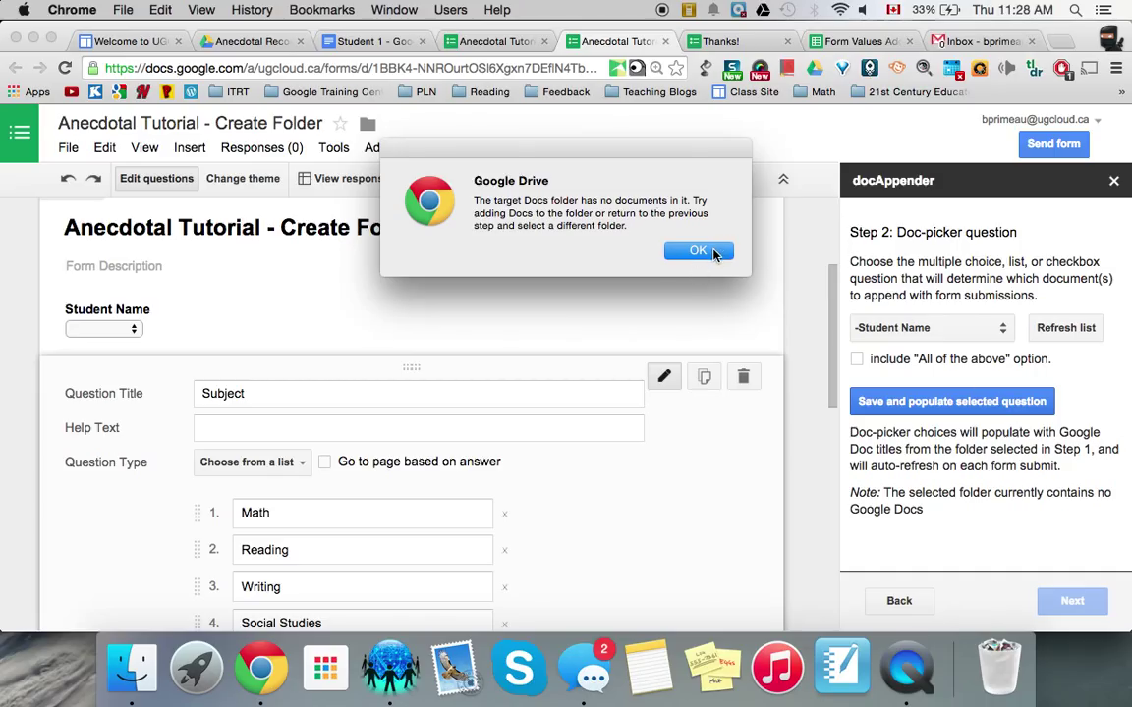
{"action": "left_click", "coordinate": [698, 251]}
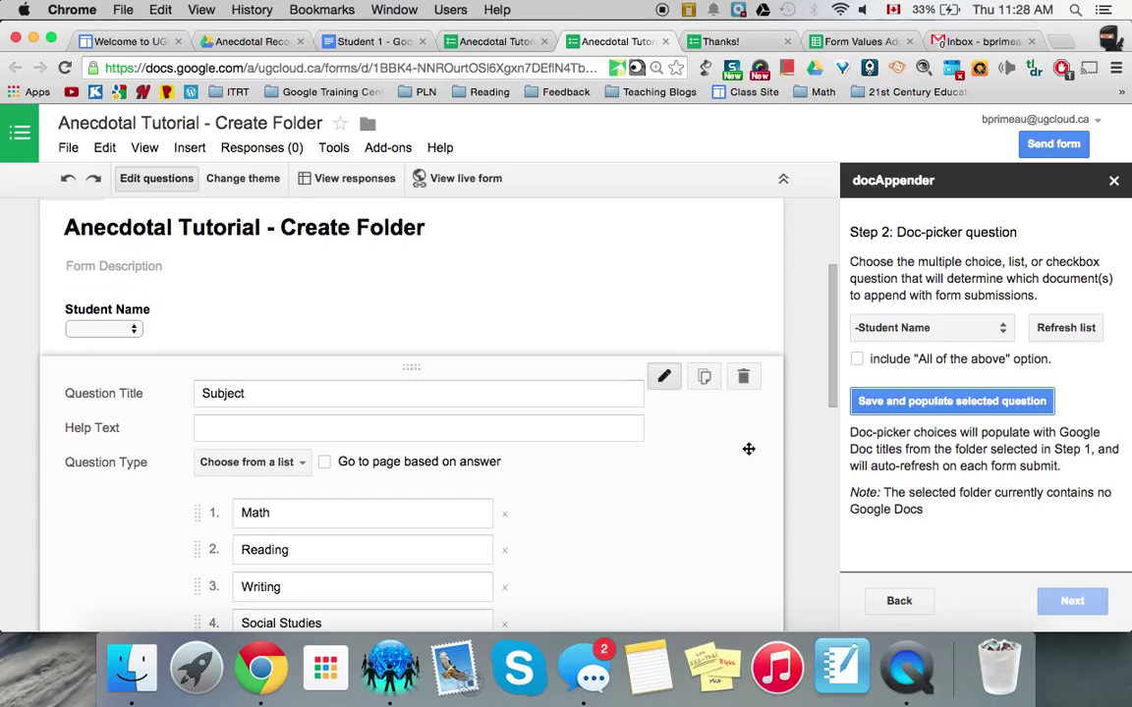